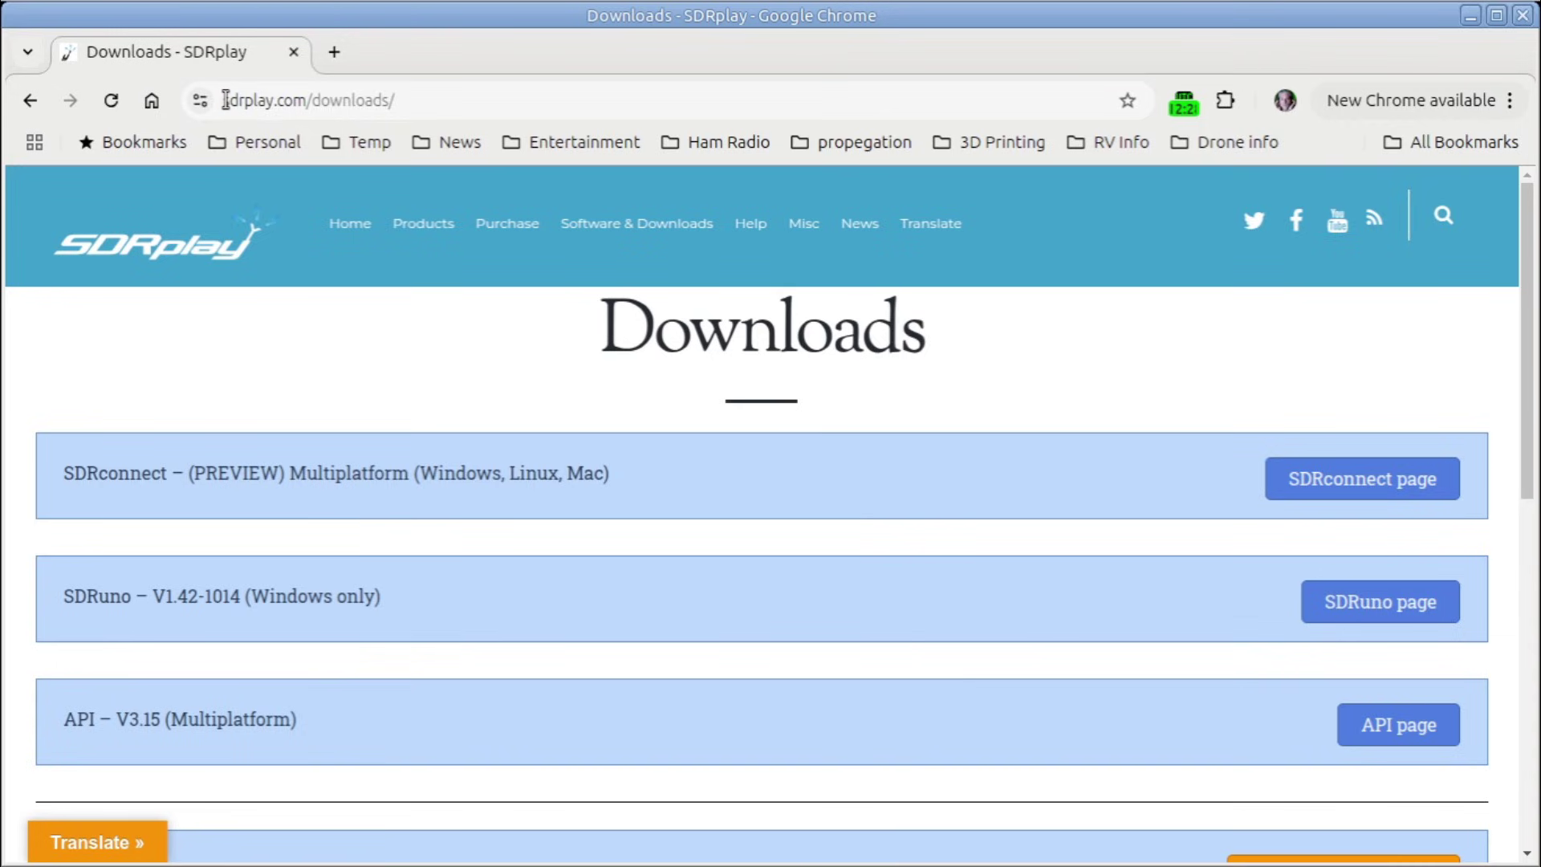
pyautogui.moveTo(226, 100); pyautogui.dragTo(260, 100)
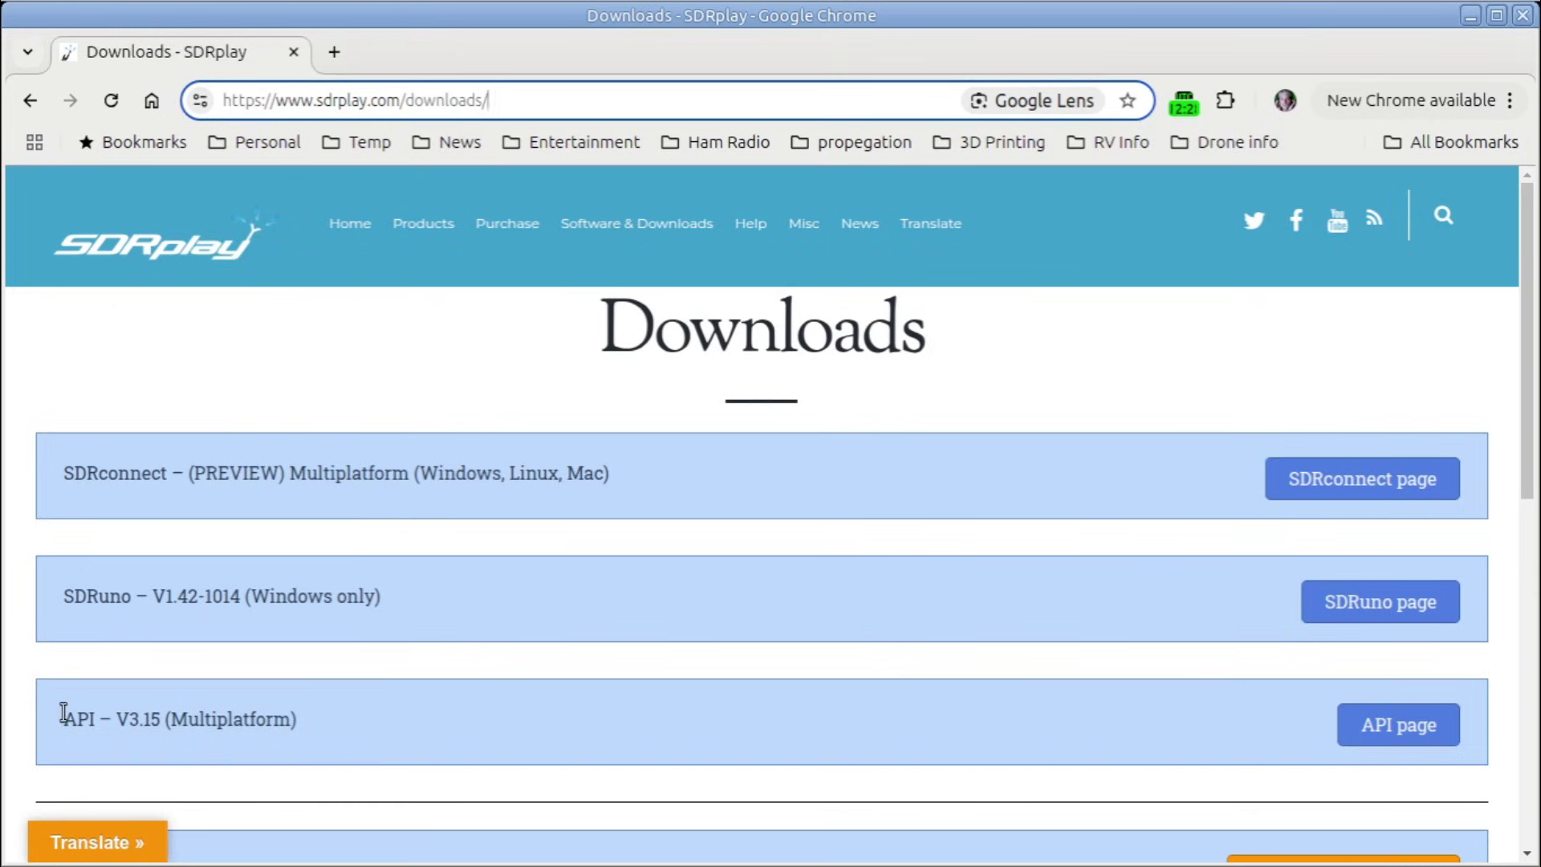
pyautogui.moveTo(60, 719); pyautogui.dragTo(112, 720)
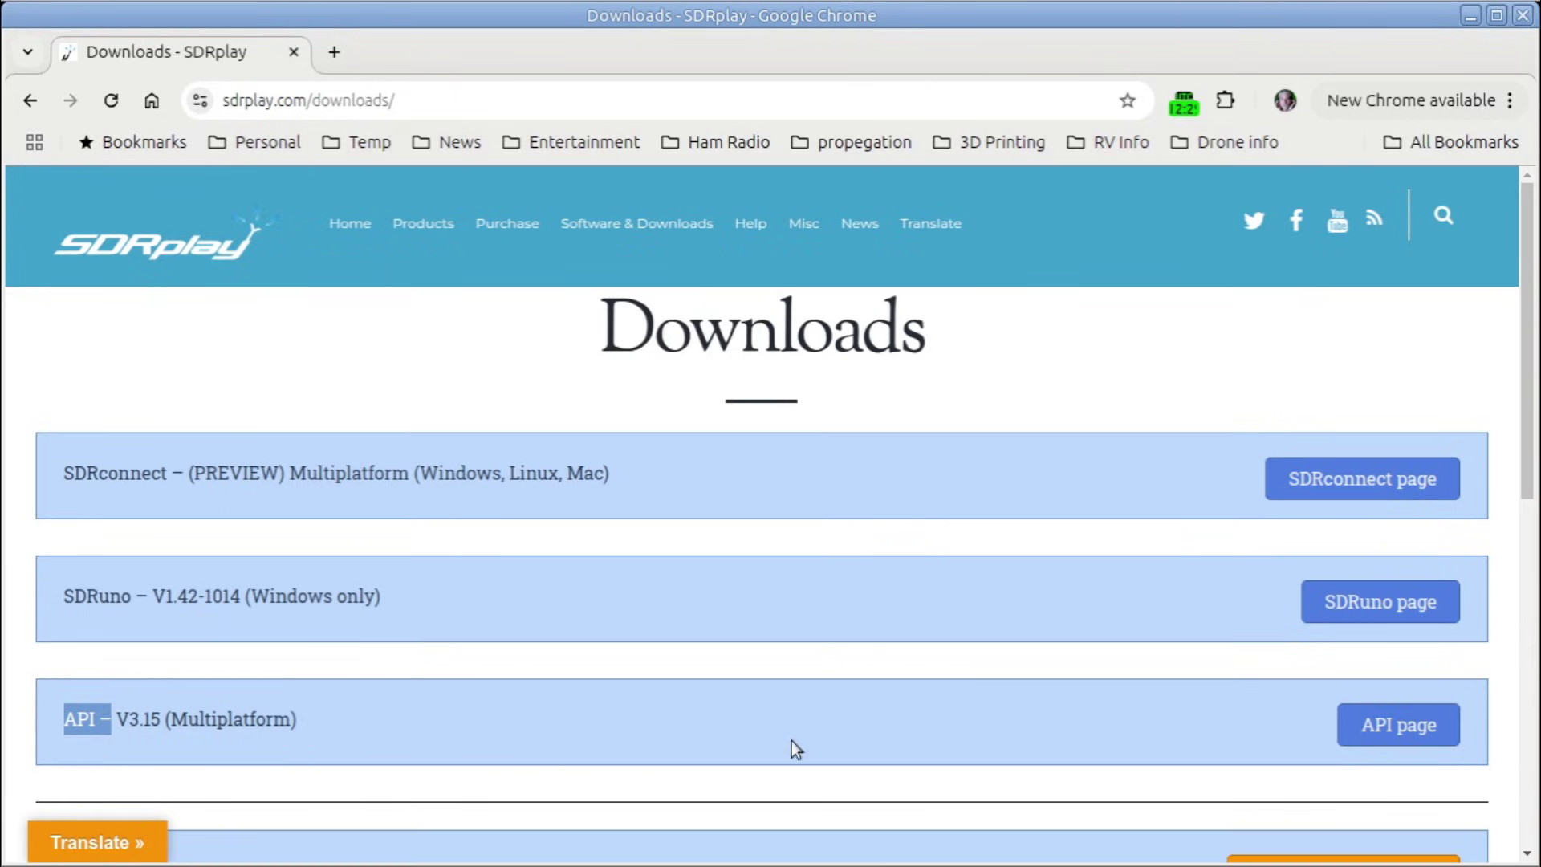
# Step: Open SDRplay's API page in a new tab and request the Linux API 3.15.2 installer
pyautogui.rightClick(1383, 729)
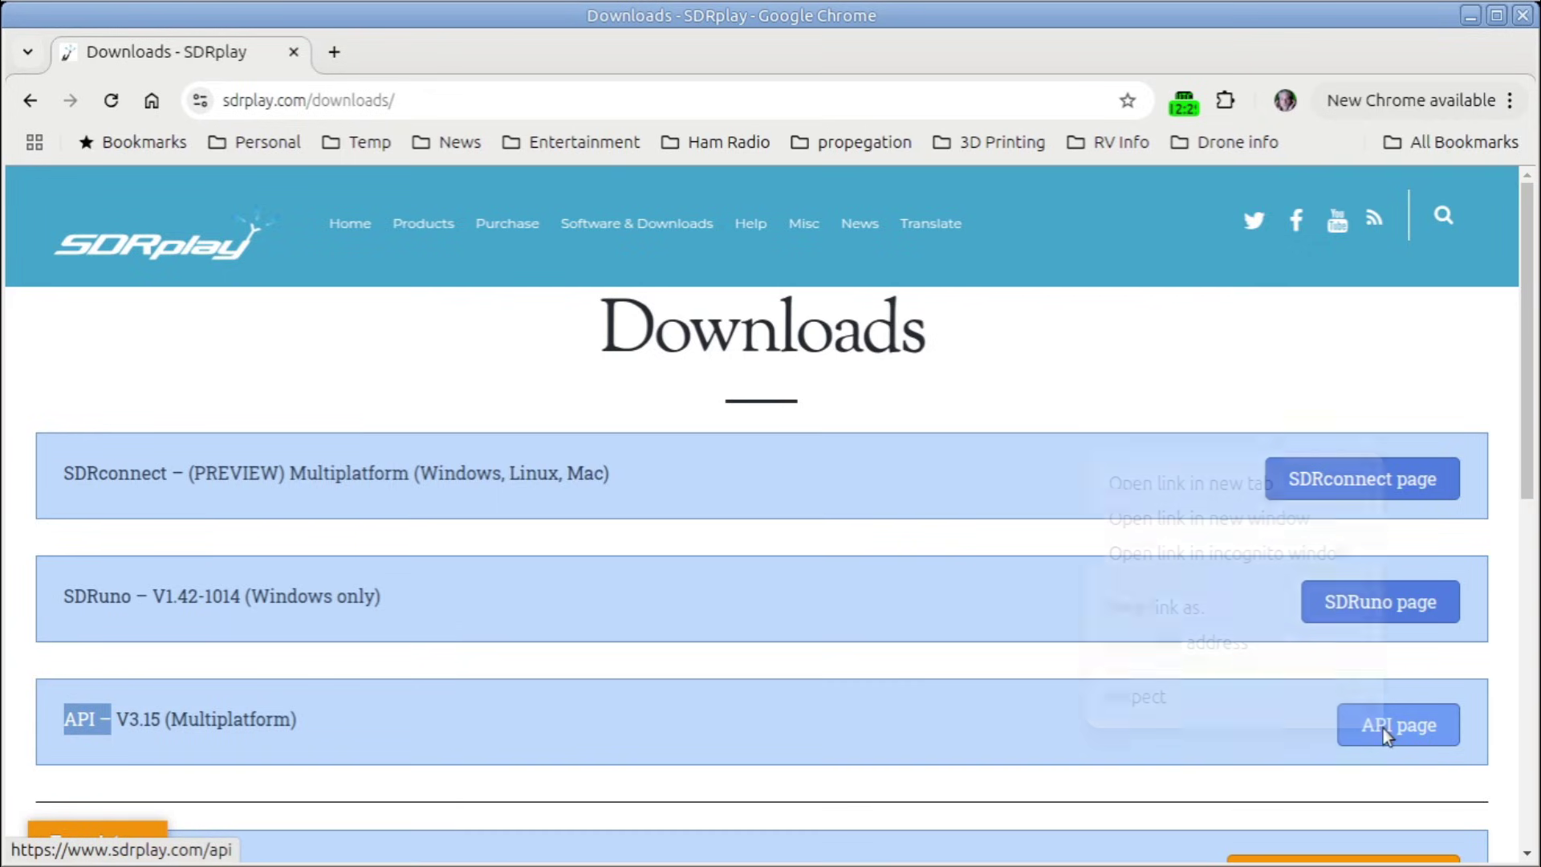
pyautogui.click(1239, 484)
pyautogui.click(432, 58)
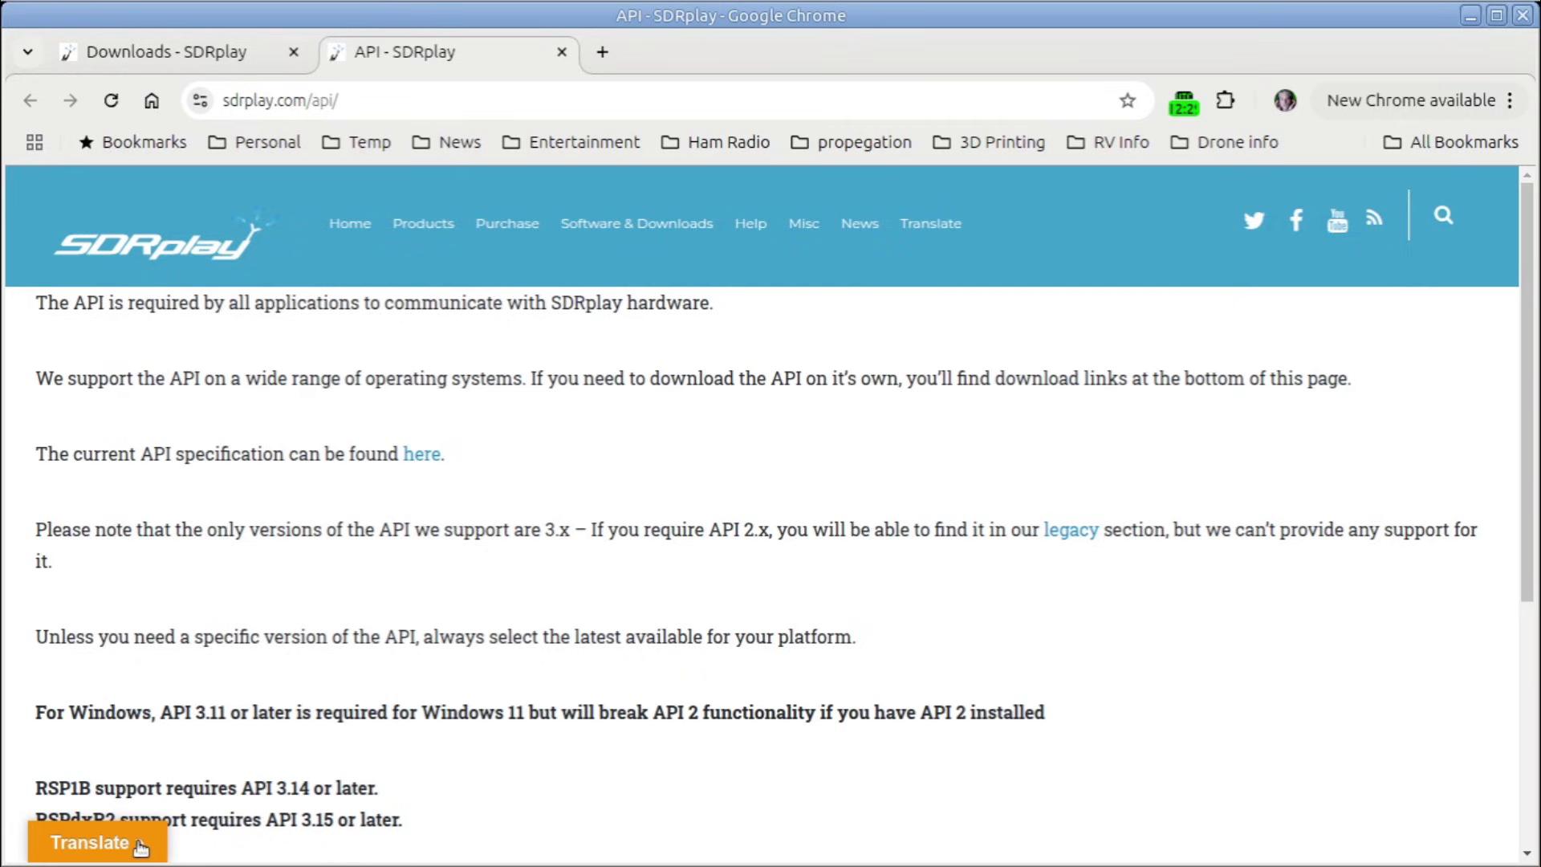
pyautogui.scroll(-3, 1402, 369)
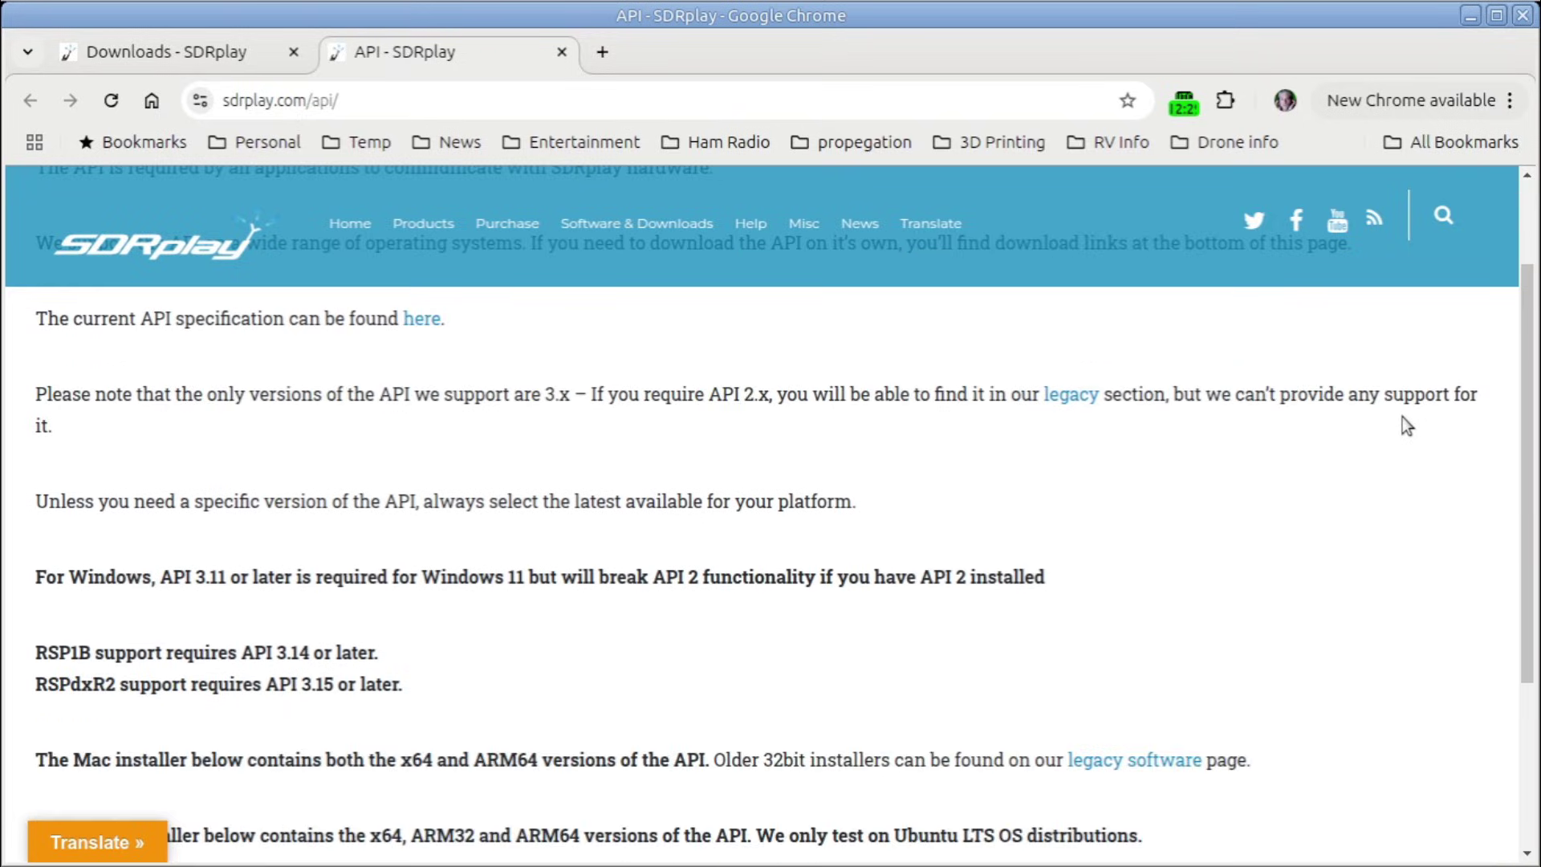
pyautogui.scroll(-2, 1413, 438)
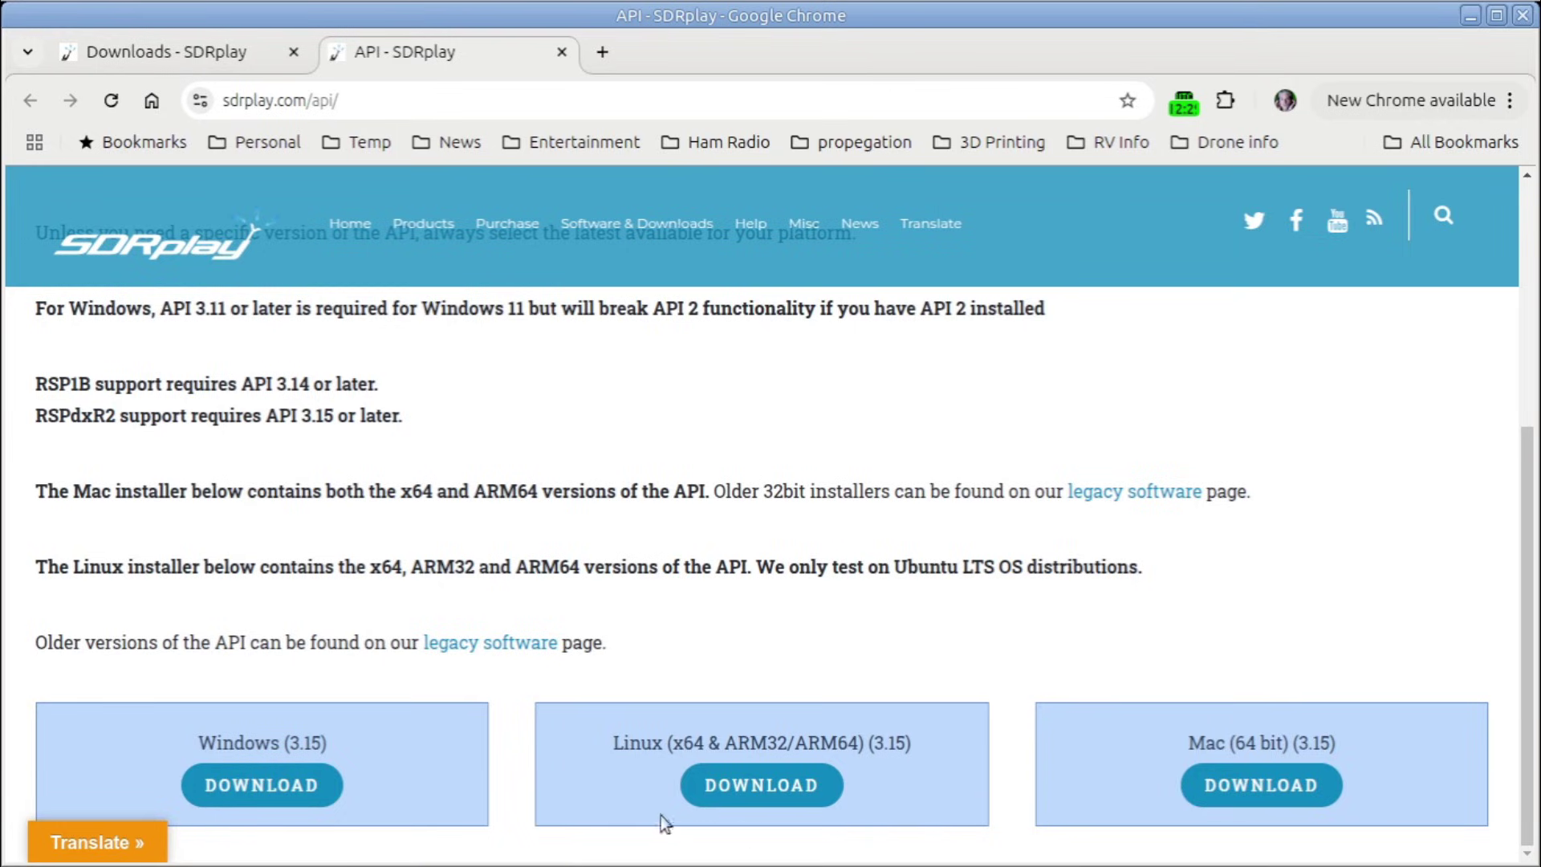
pyautogui.click(743, 788)
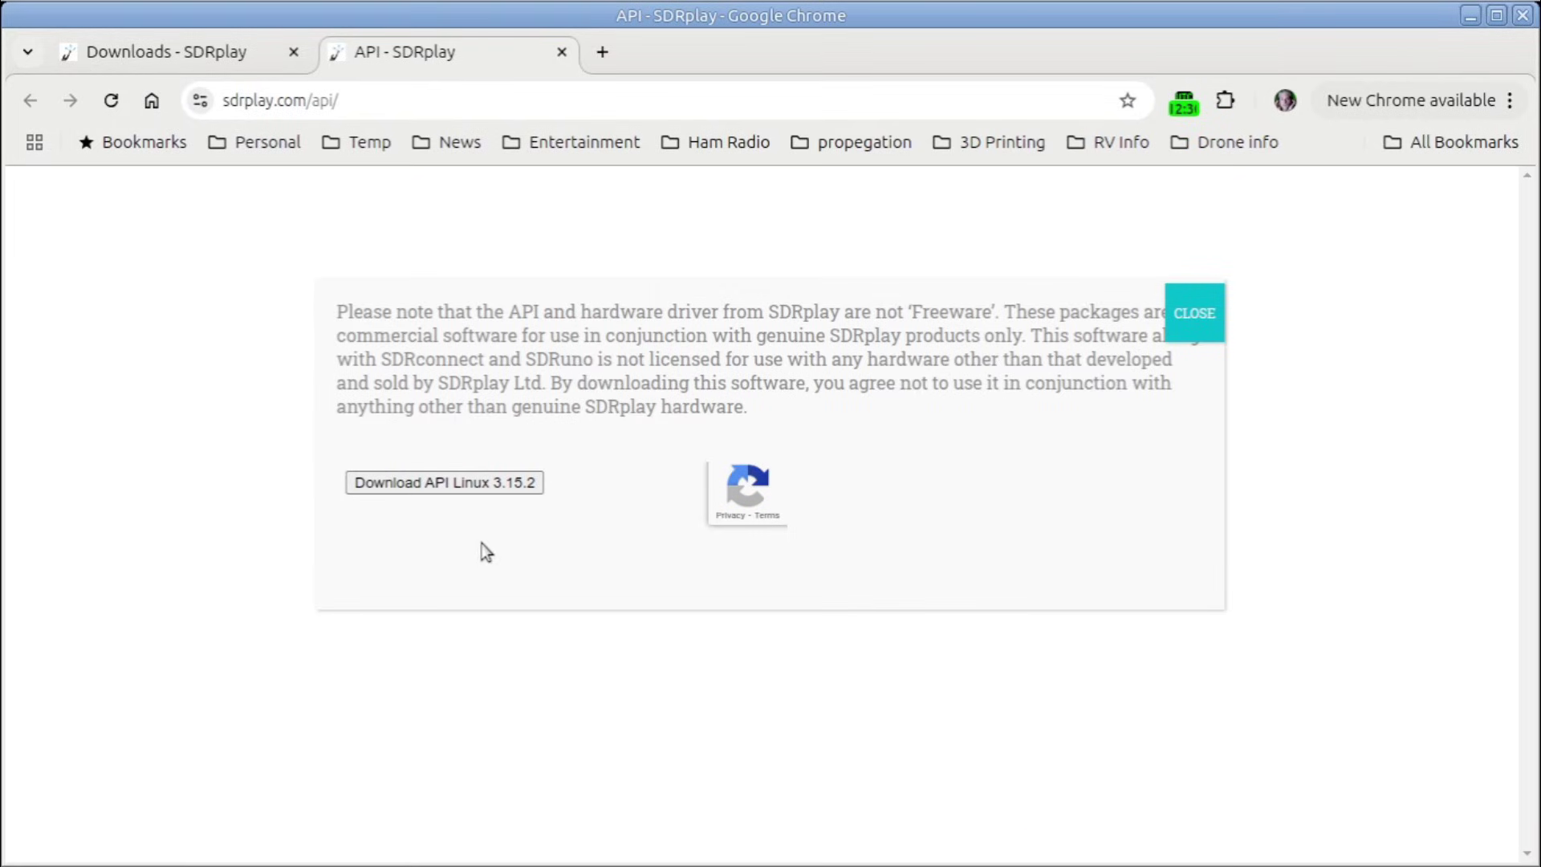
pyautogui.click(441, 484)
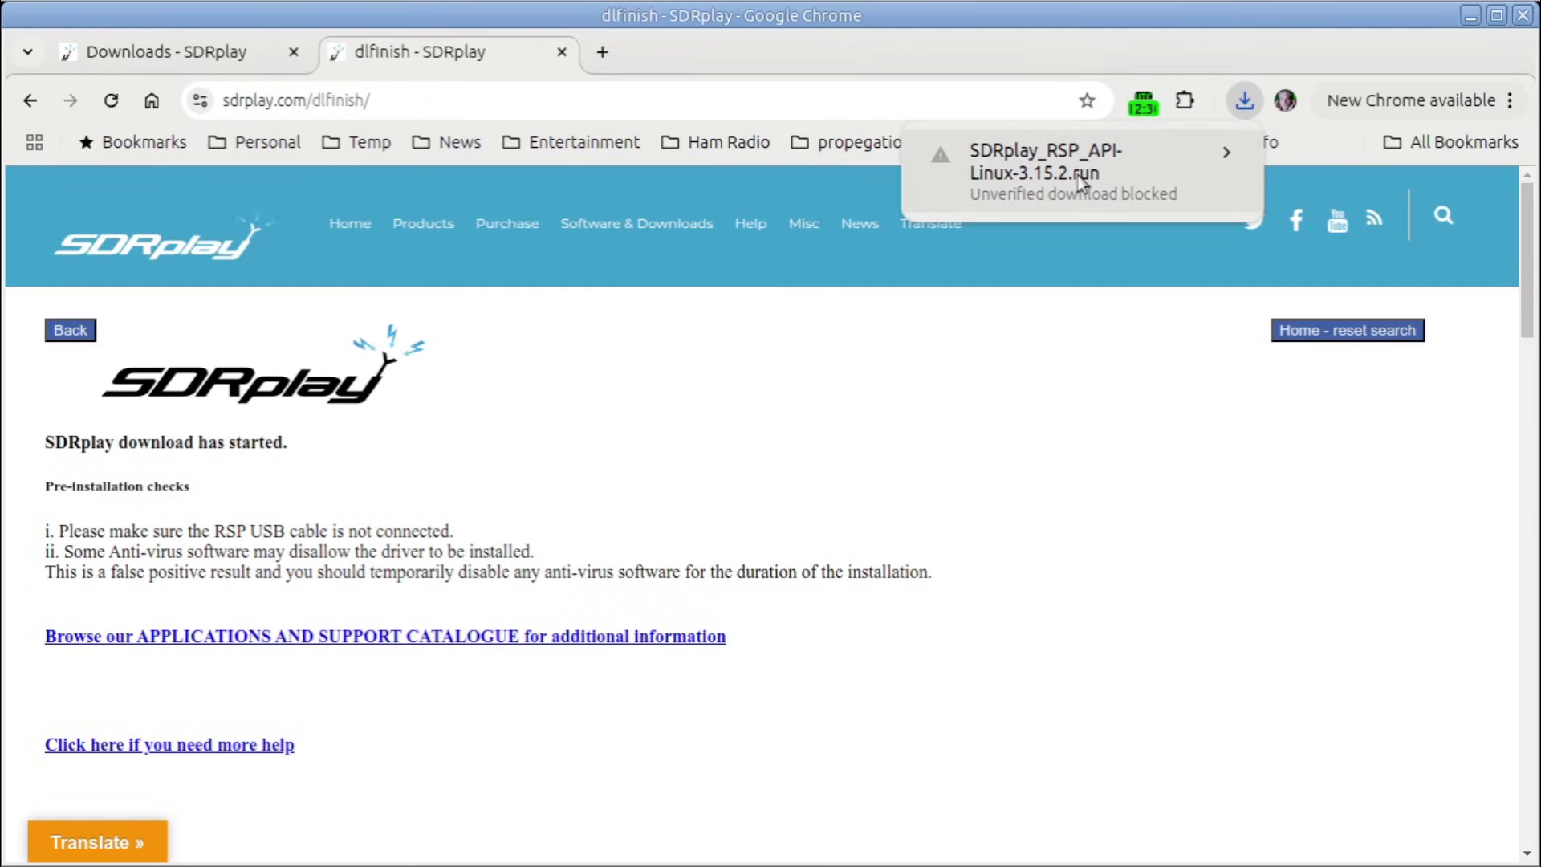
# Step: Go to the SDRconnect page and keep the blocked SDRplay_RSP_API-Linux-3.15.2.run download
pyautogui.click(562, 51)
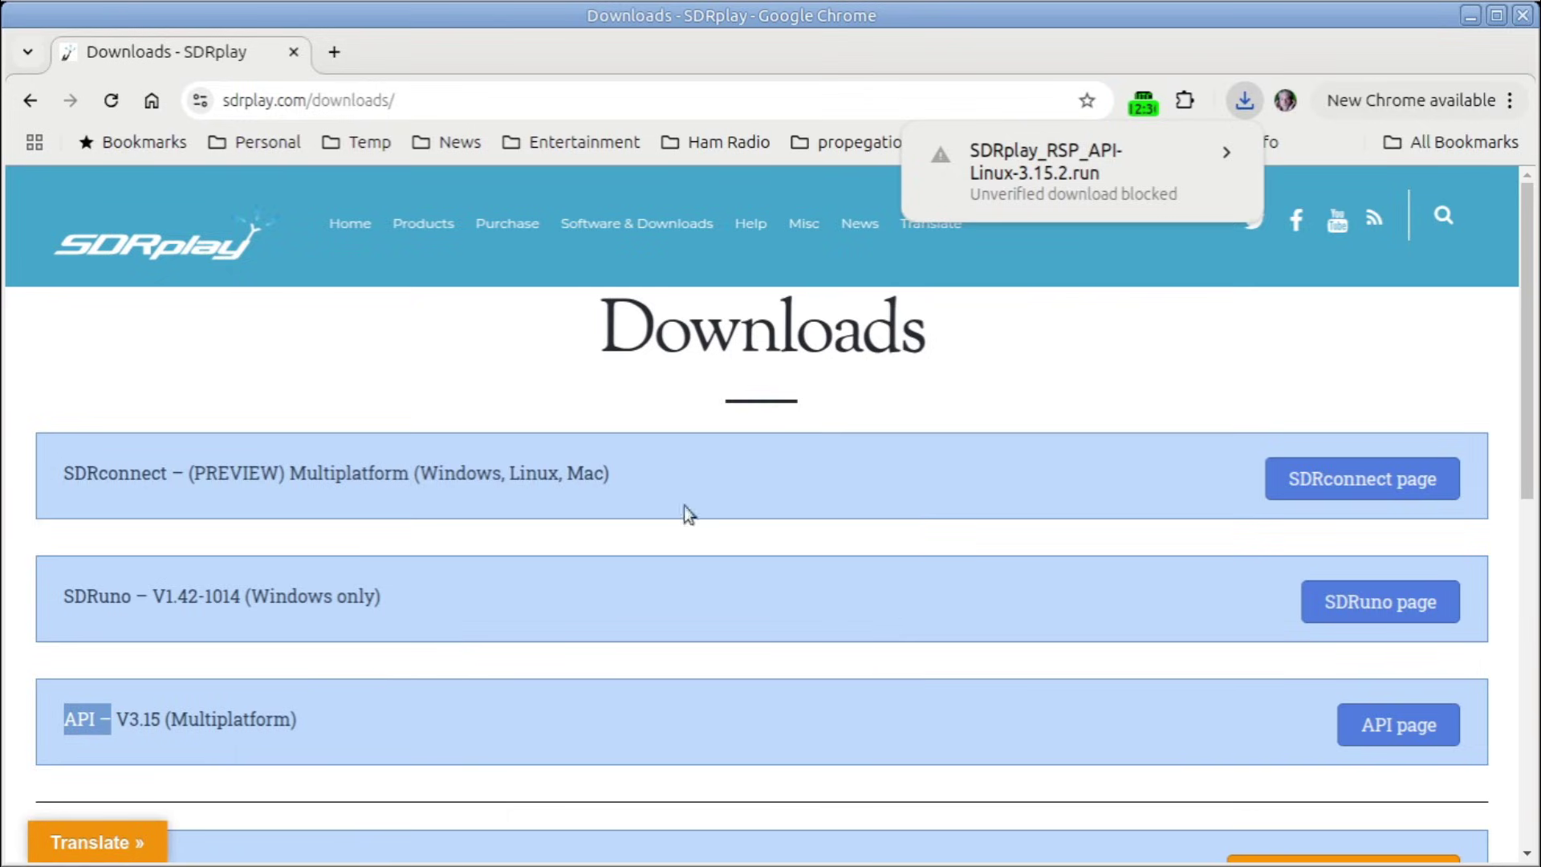
pyautogui.click(1324, 481)
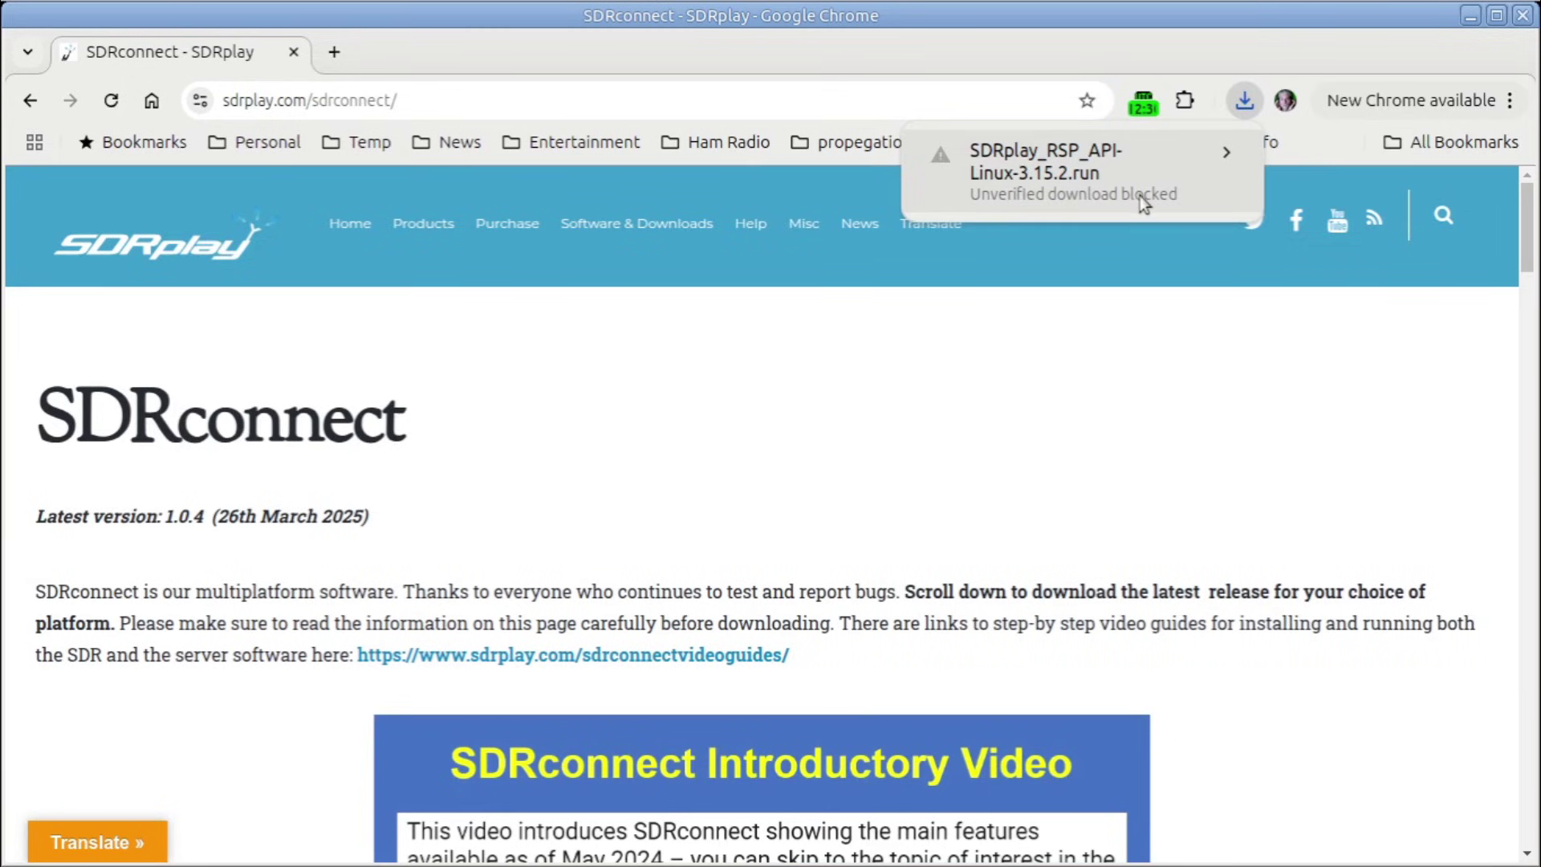
pyautogui.click(1225, 152)
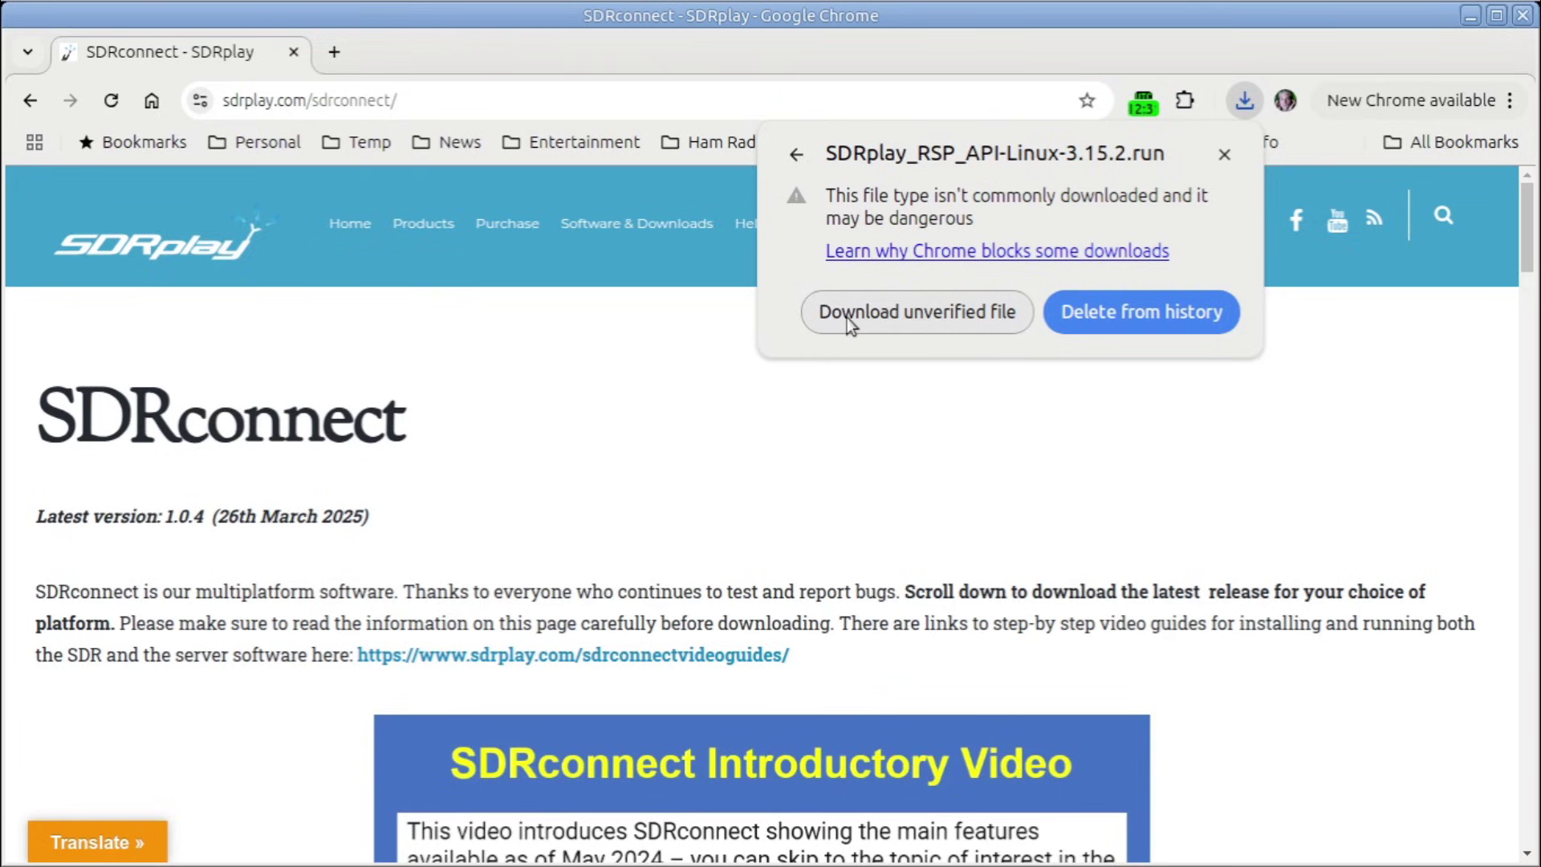
pyautogui.click(955, 315)
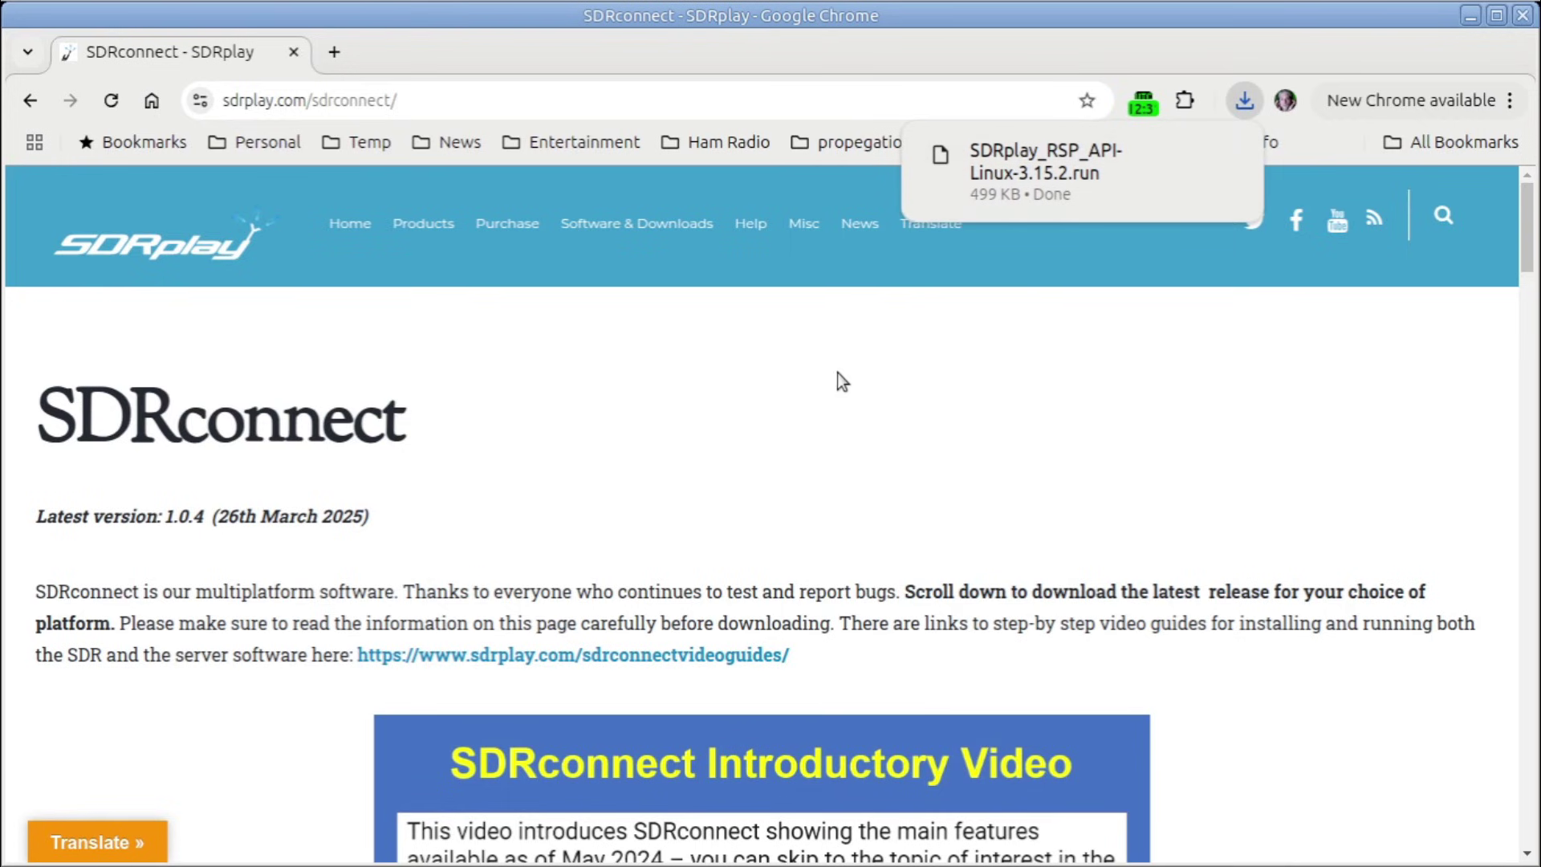
# Step: Download the SDRconnect Linux x64 installer, confirming in the licence popup
pyautogui.scroll(-2, 790, 397)
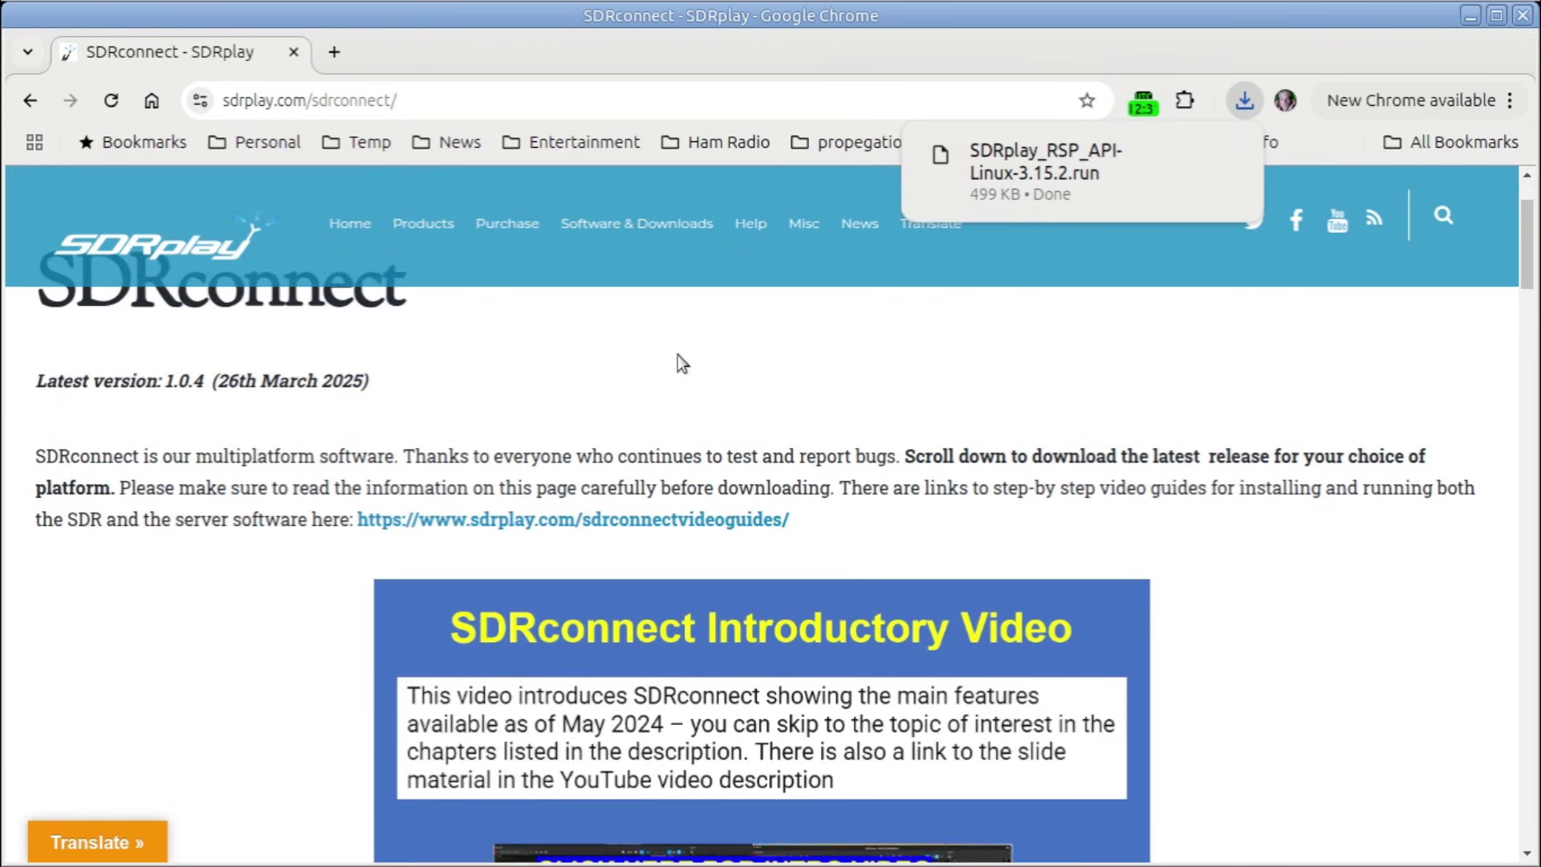
pyautogui.scroll(-8, 533, 361)
pyautogui.scroll(-15, 1151, 410)
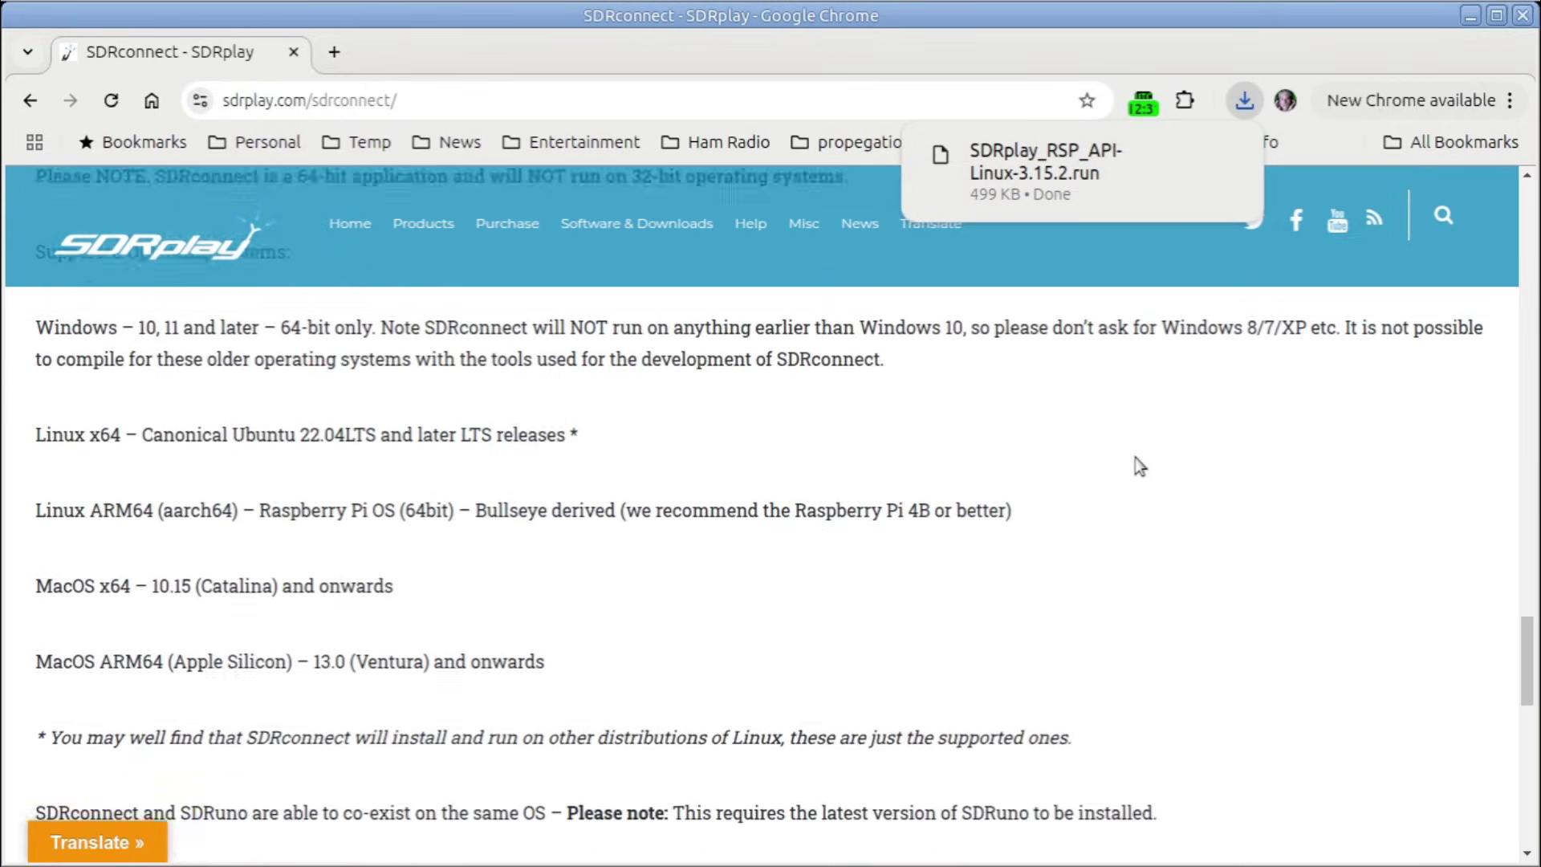
pyautogui.scroll(-9, 1139, 466)
pyautogui.scroll(-12, 1139, 466)
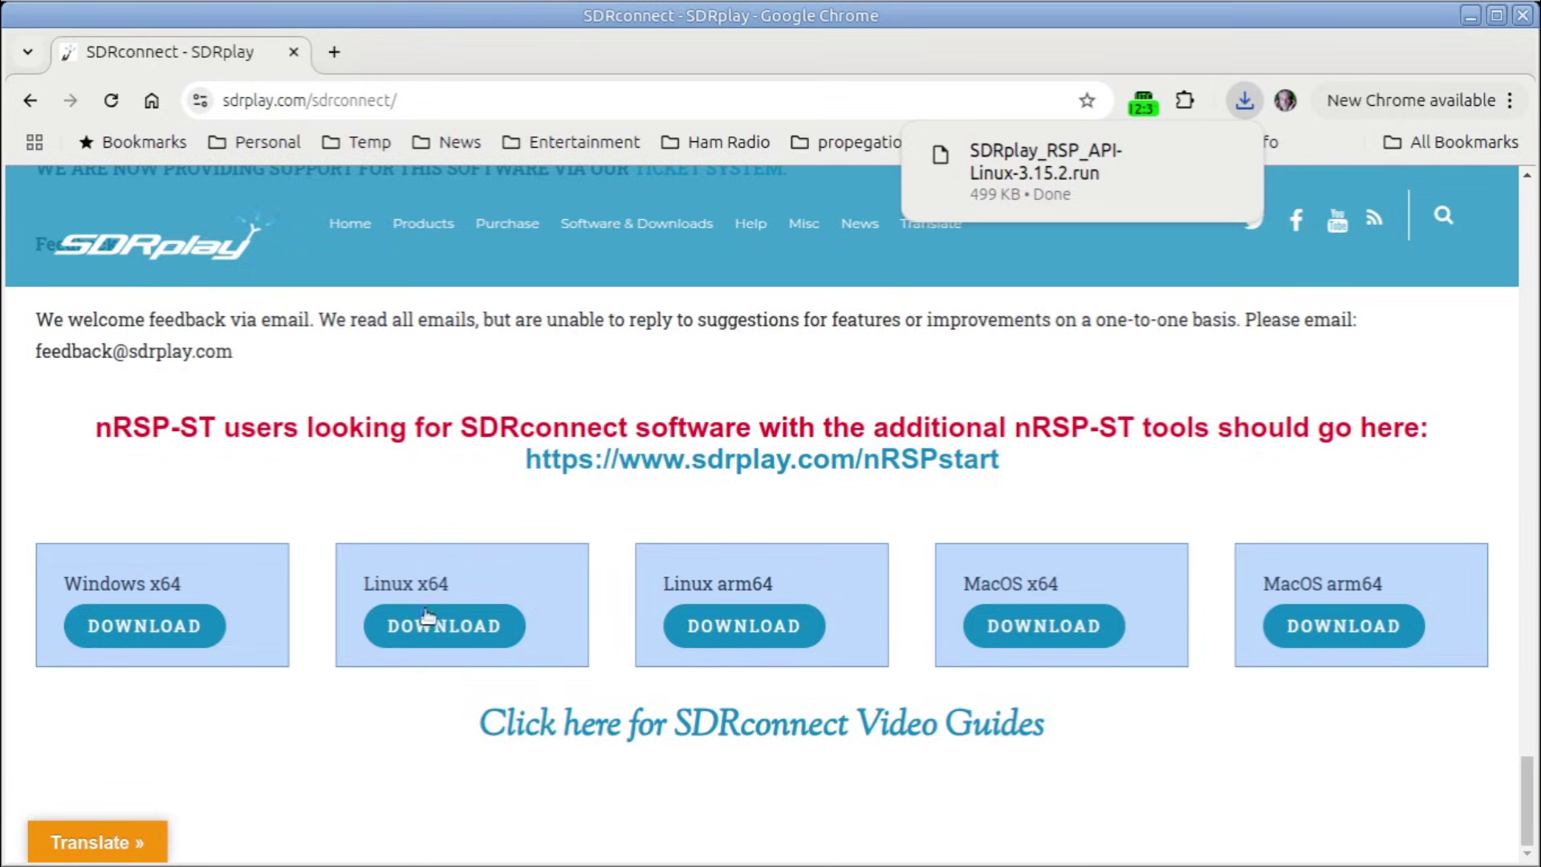
pyautogui.click(460, 627)
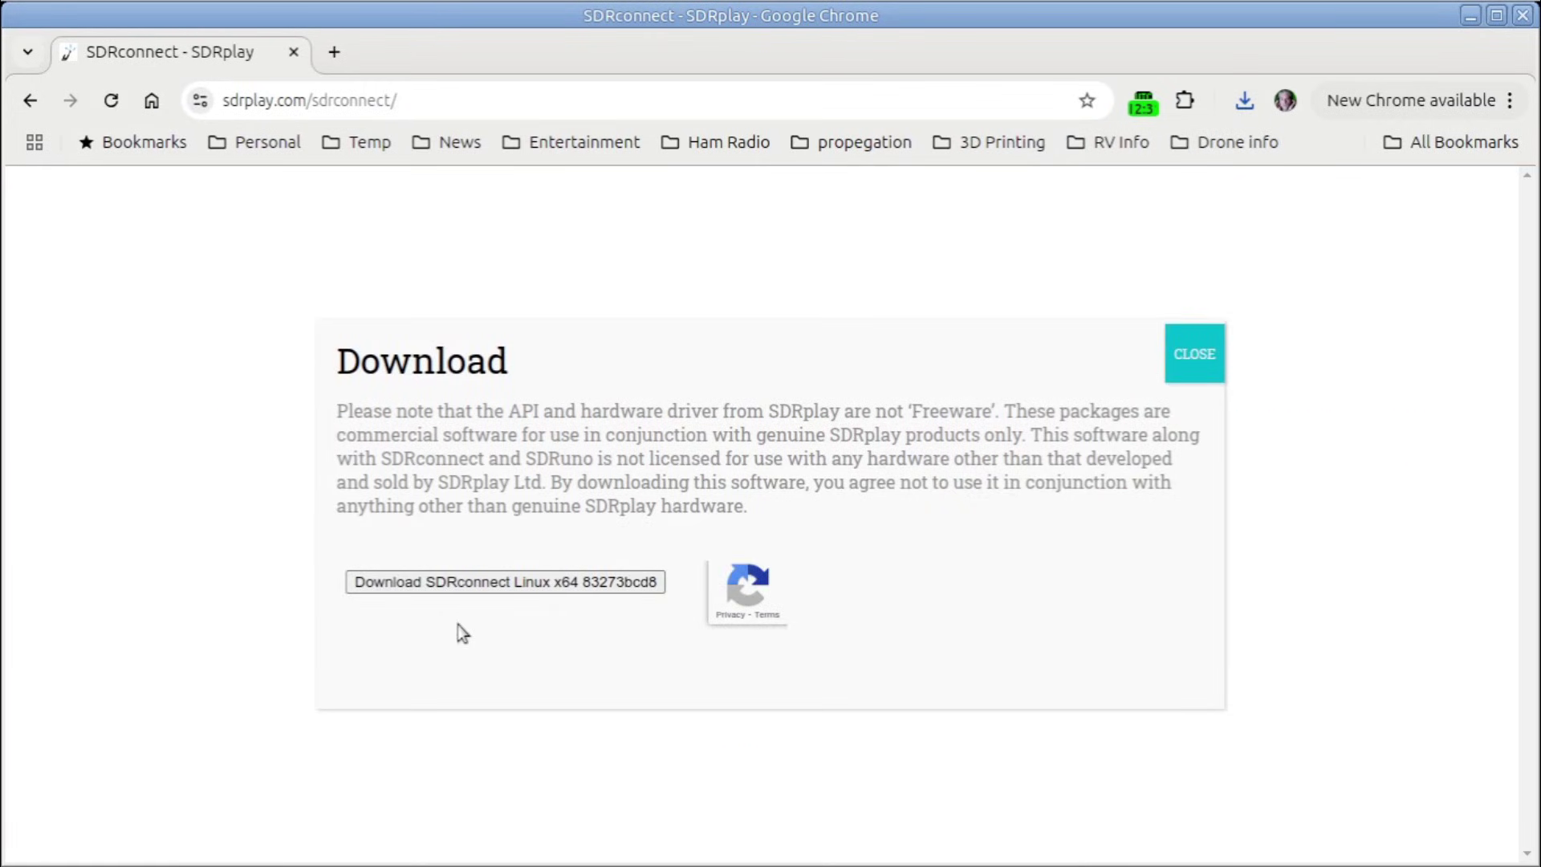
pyautogui.click(502, 582)
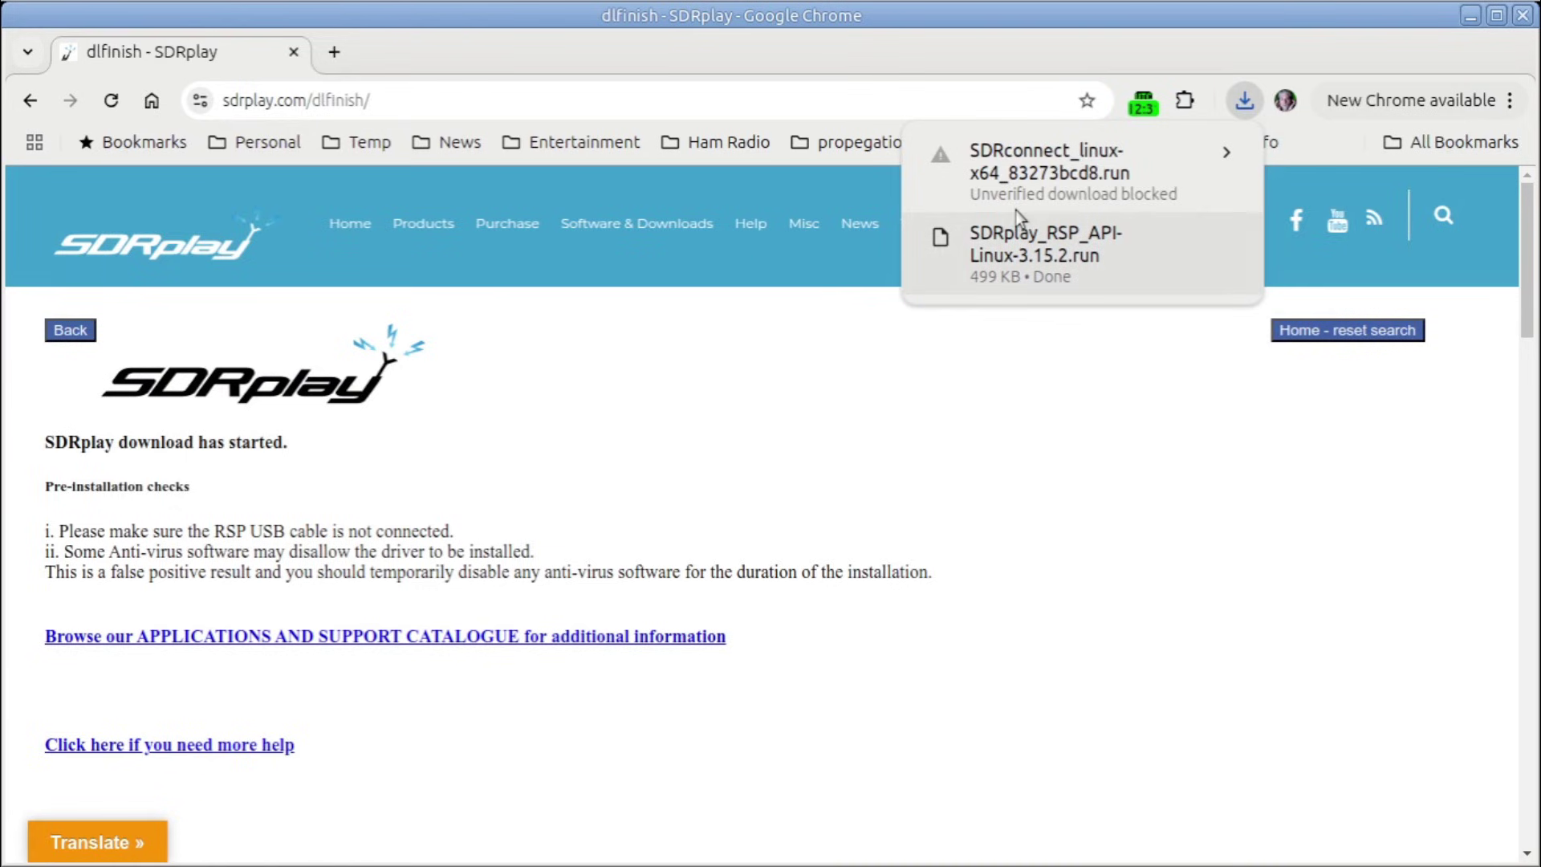
# Step: Keep the blocked SDRconnect installer download, dismiss the download bubble, and switch to the Downloads window
pyautogui.click(1226, 154)
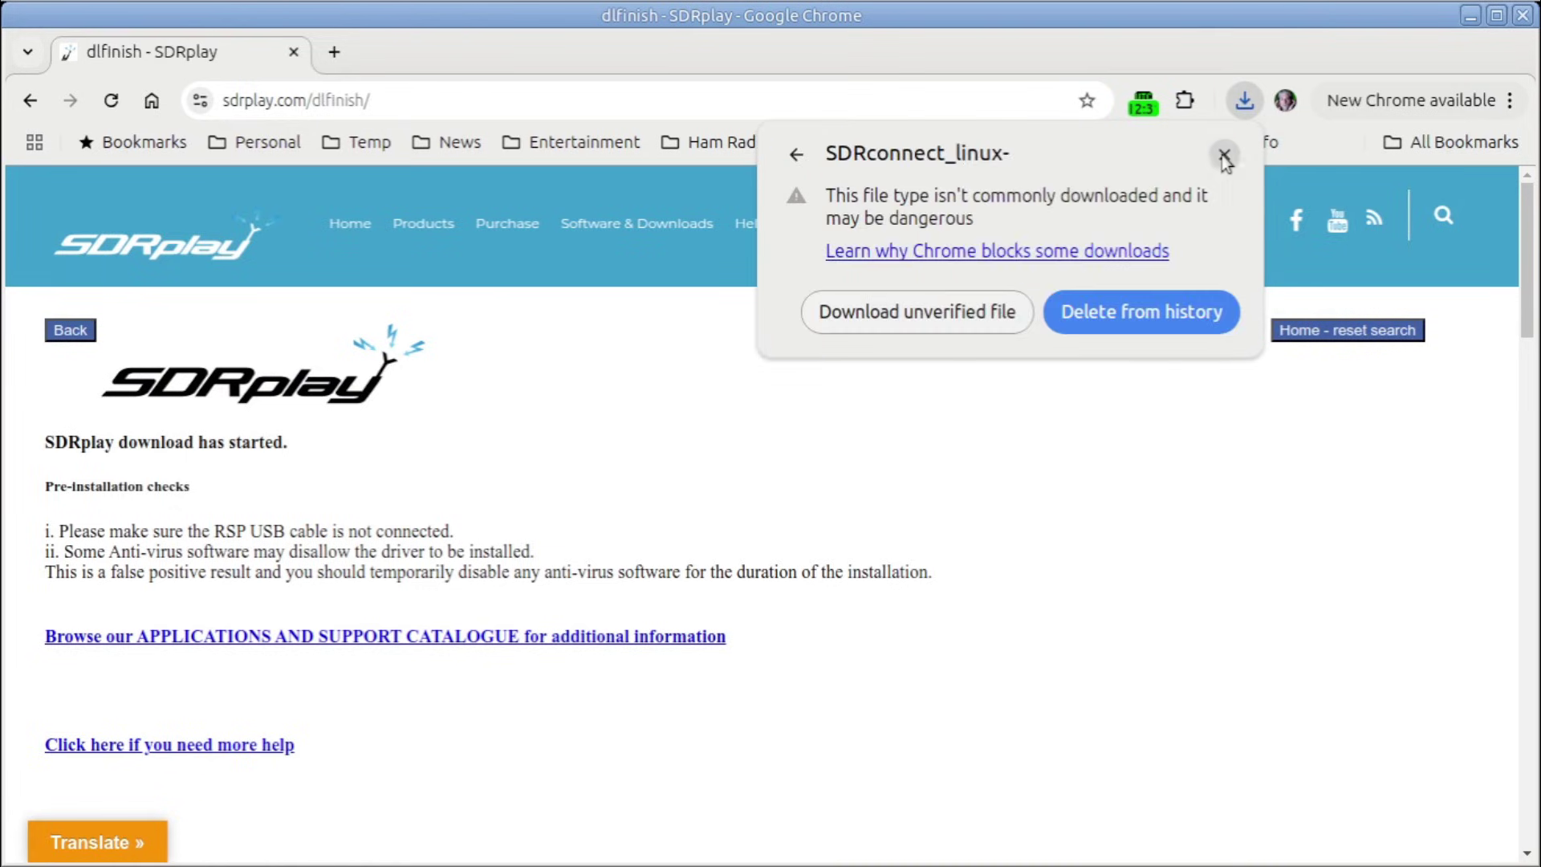
pyautogui.click(915, 320)
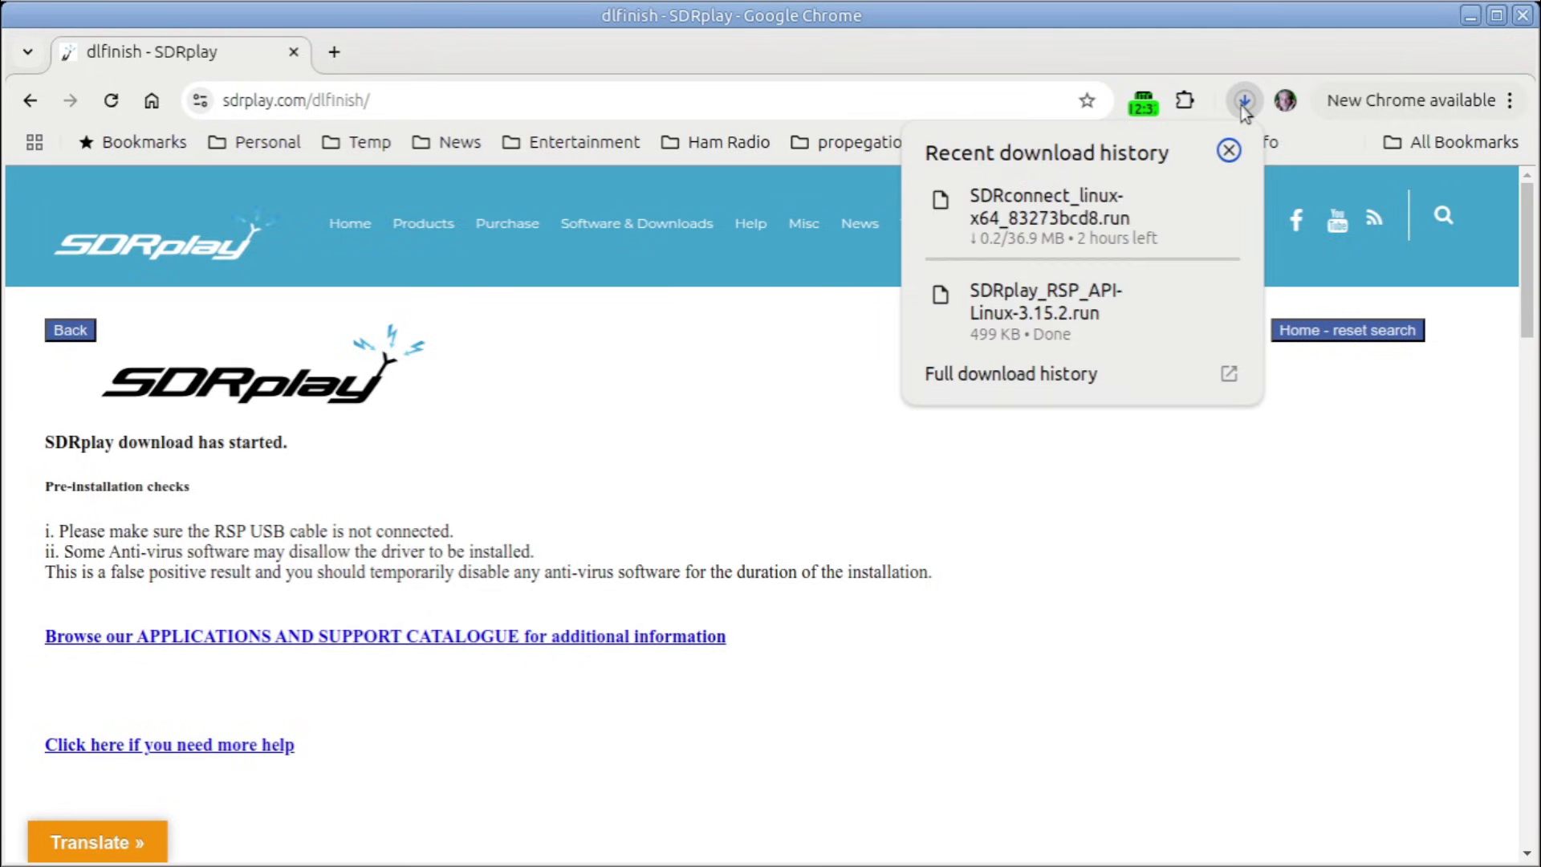
pyautogui.moveTo(1161, 319)
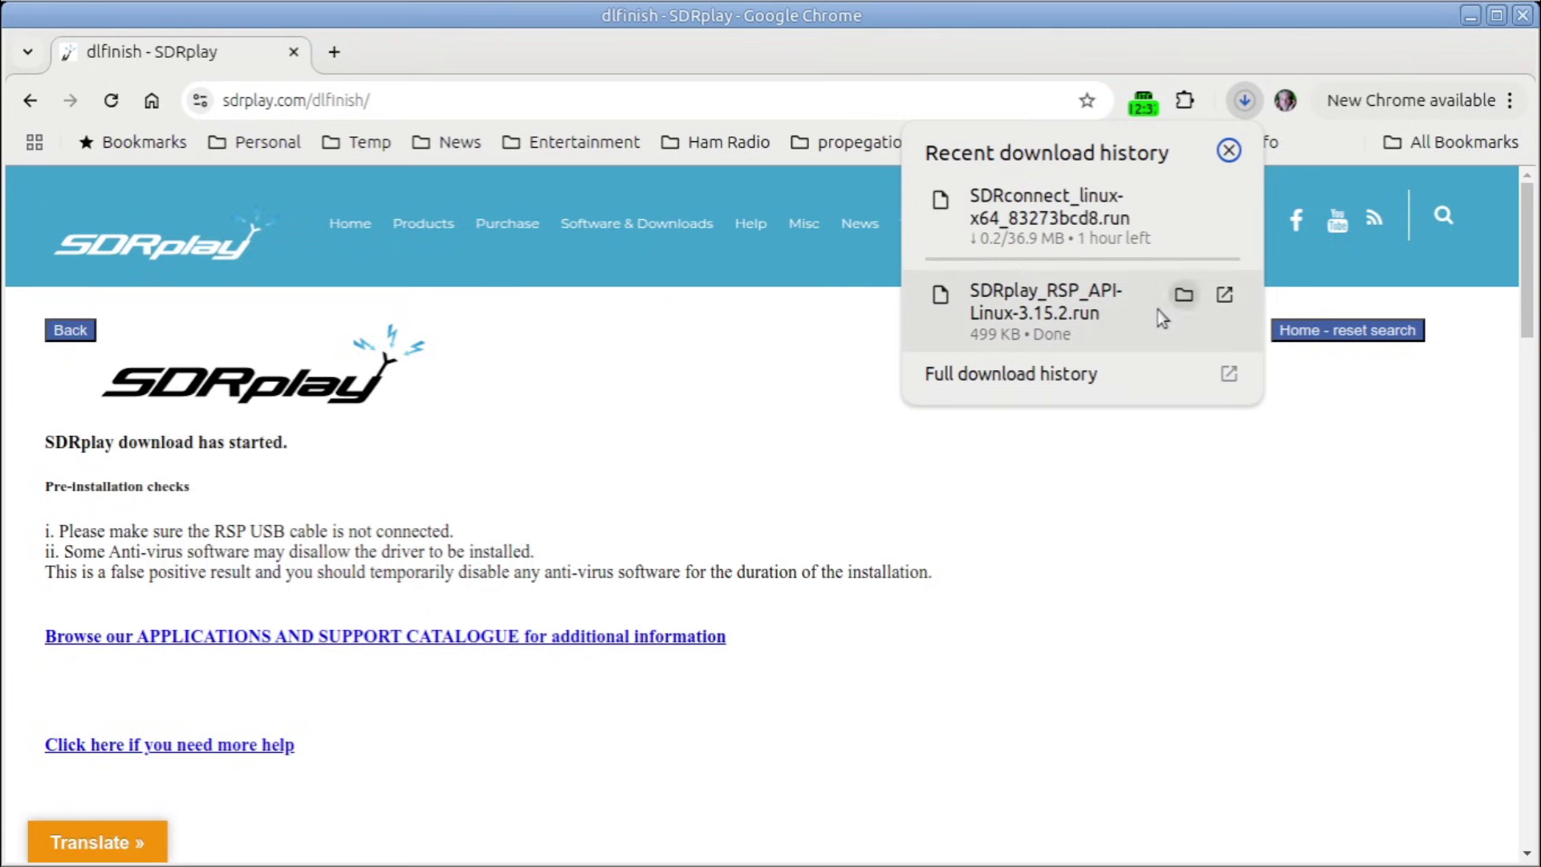
pyautogui.click(1113, 507)
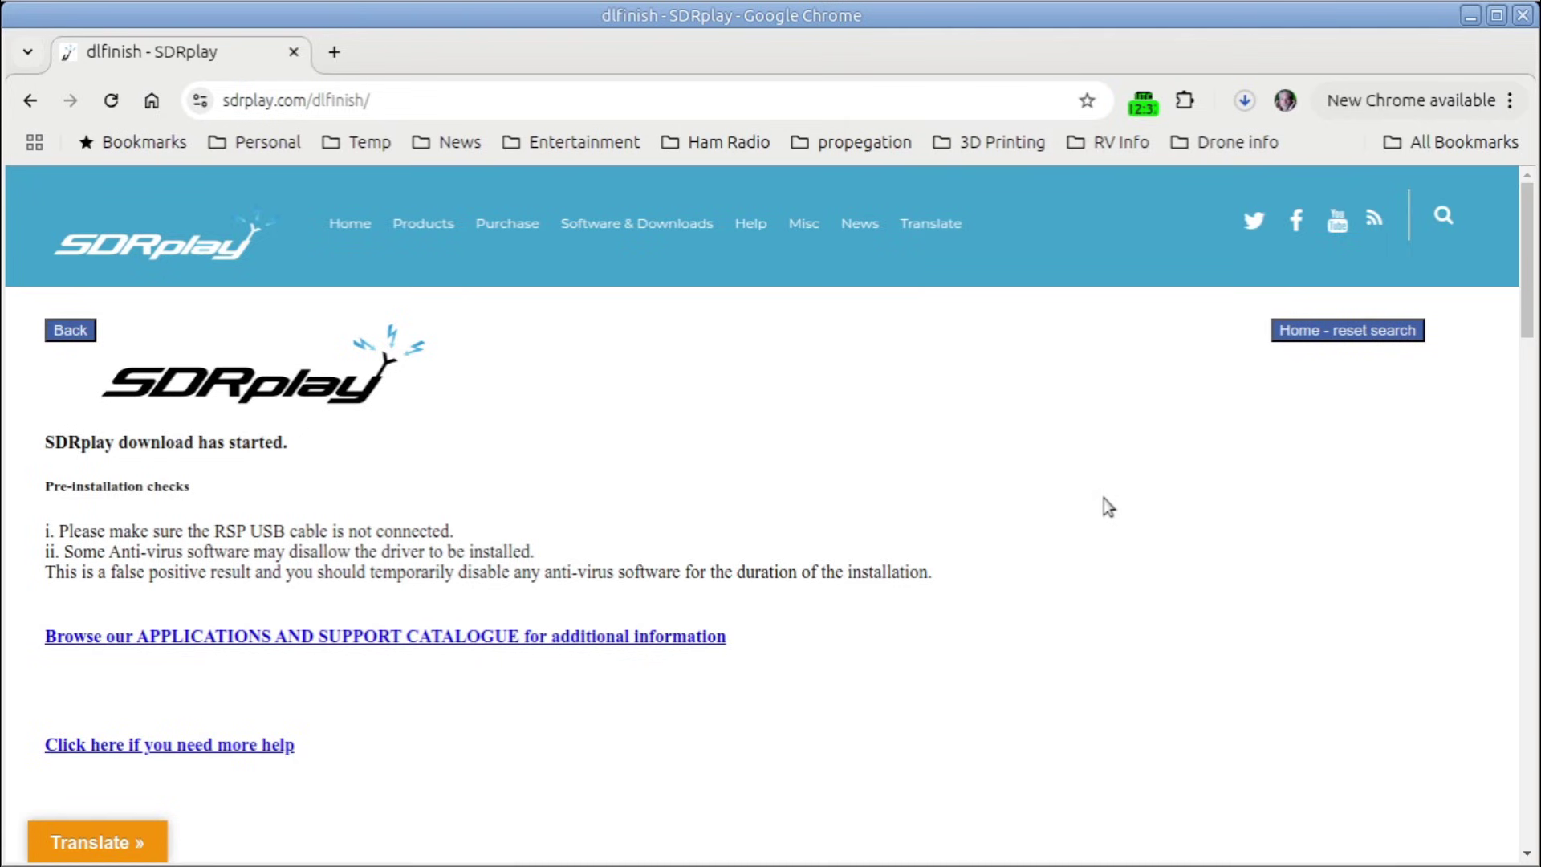
pyautogui.hotkey('alt', 'Tab')
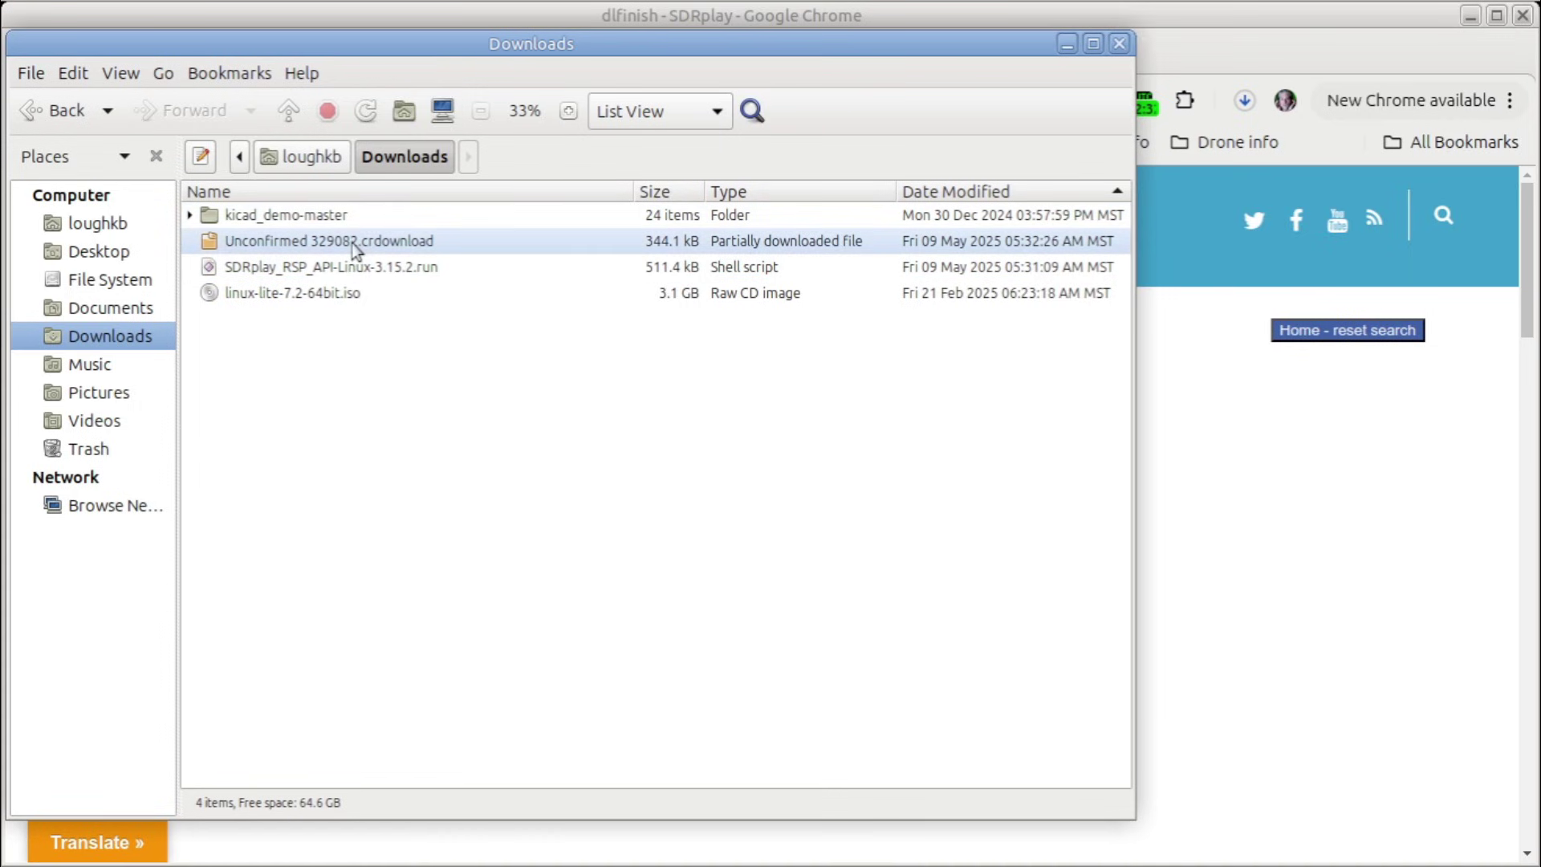
# Step: Allow SDRplay_RSP_API-Linux-3.15.2.run to execute as a program, then open a terminal in Downloads
pyautogui.click(368, 277)
pyautogui.rightClick(368, 276)
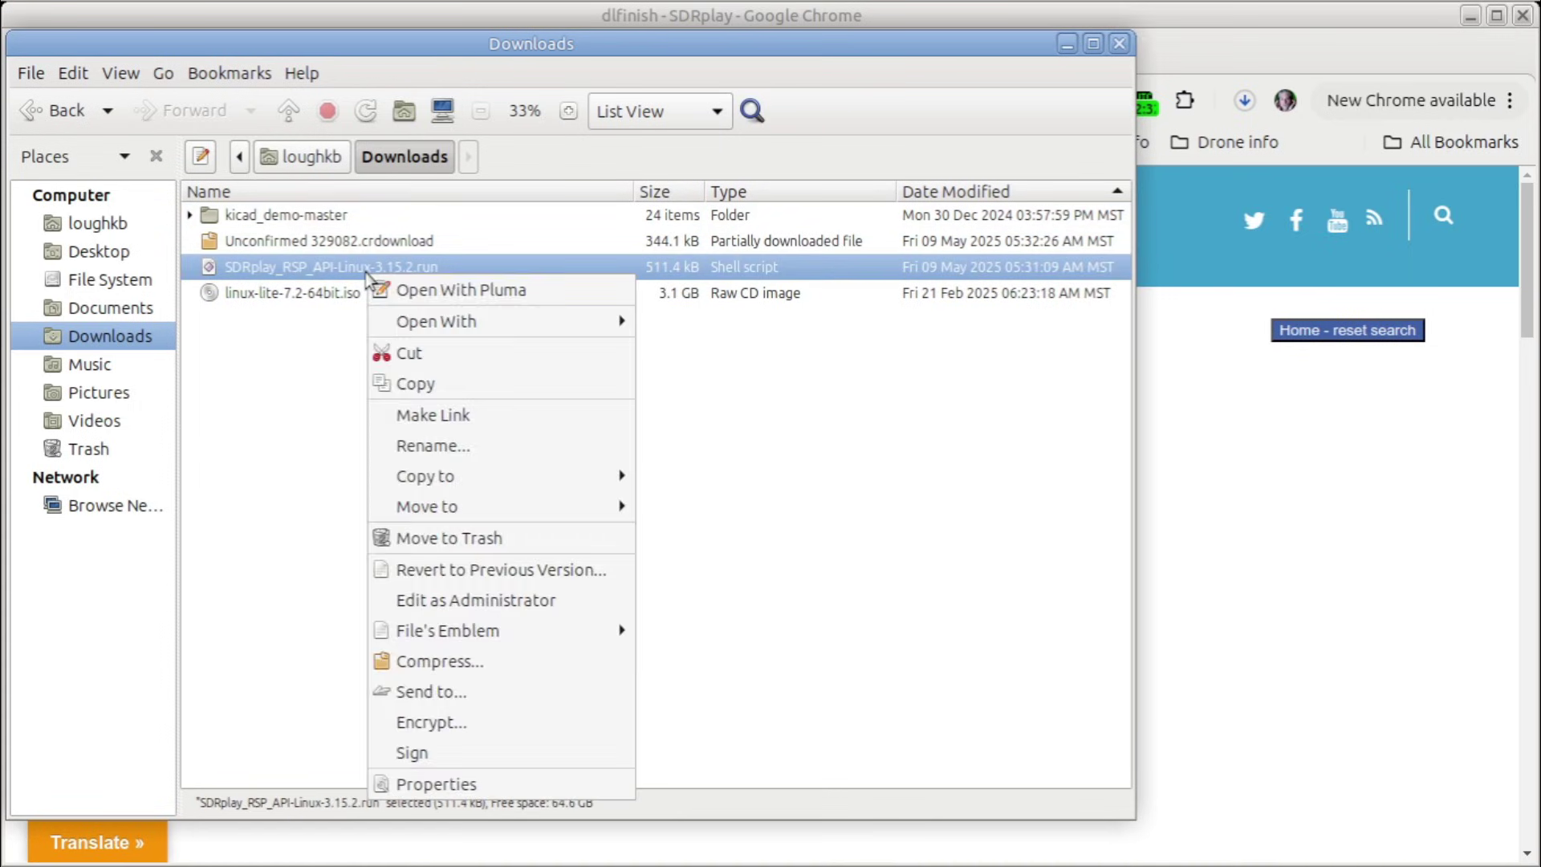
pyautogui.click(405, 783)
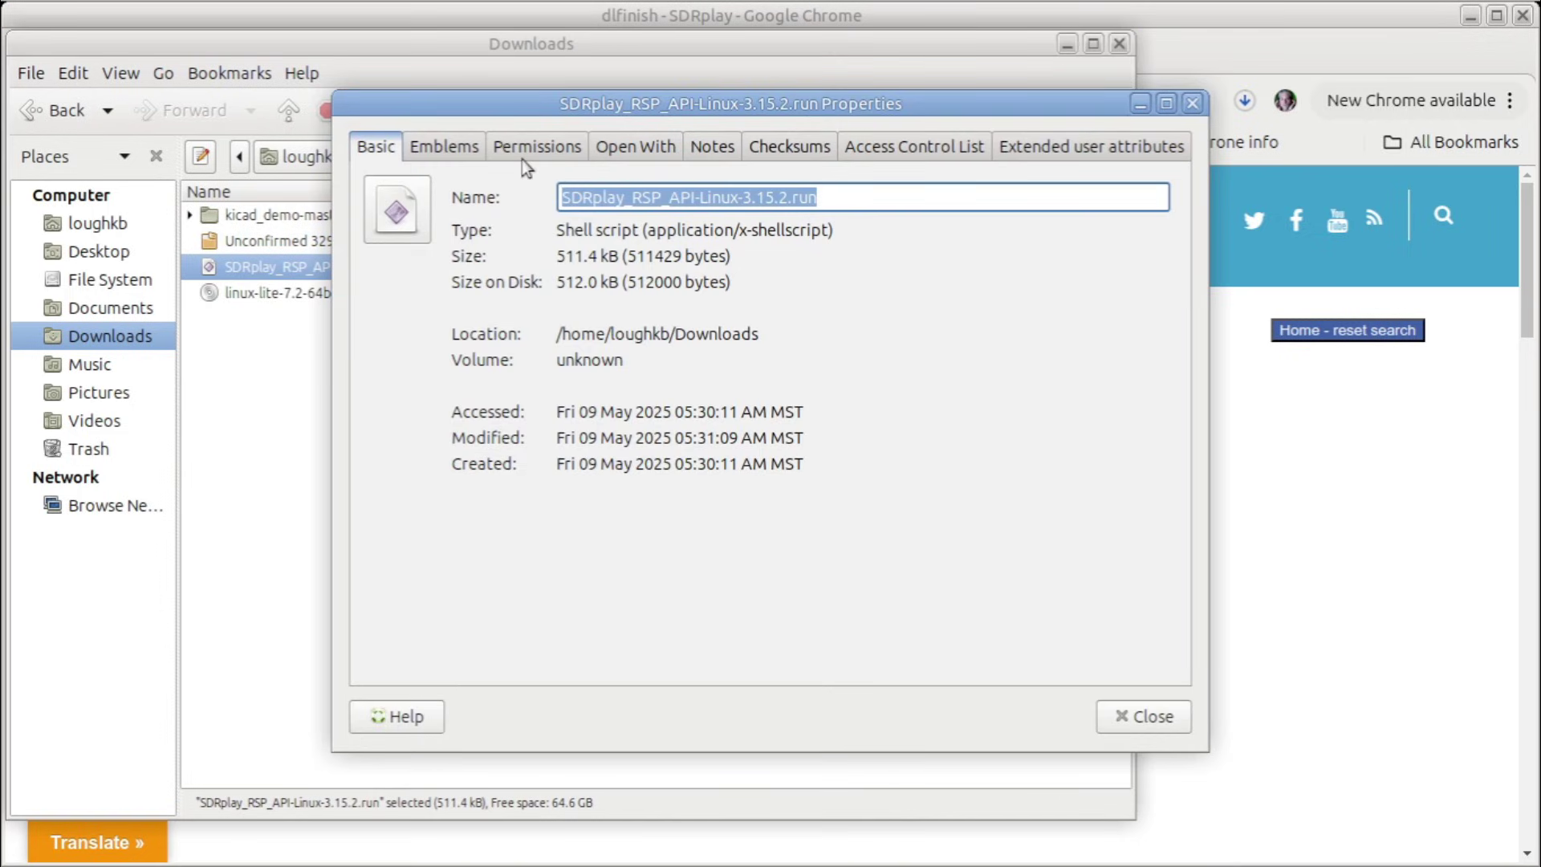
pyautogui.click(522, 156)
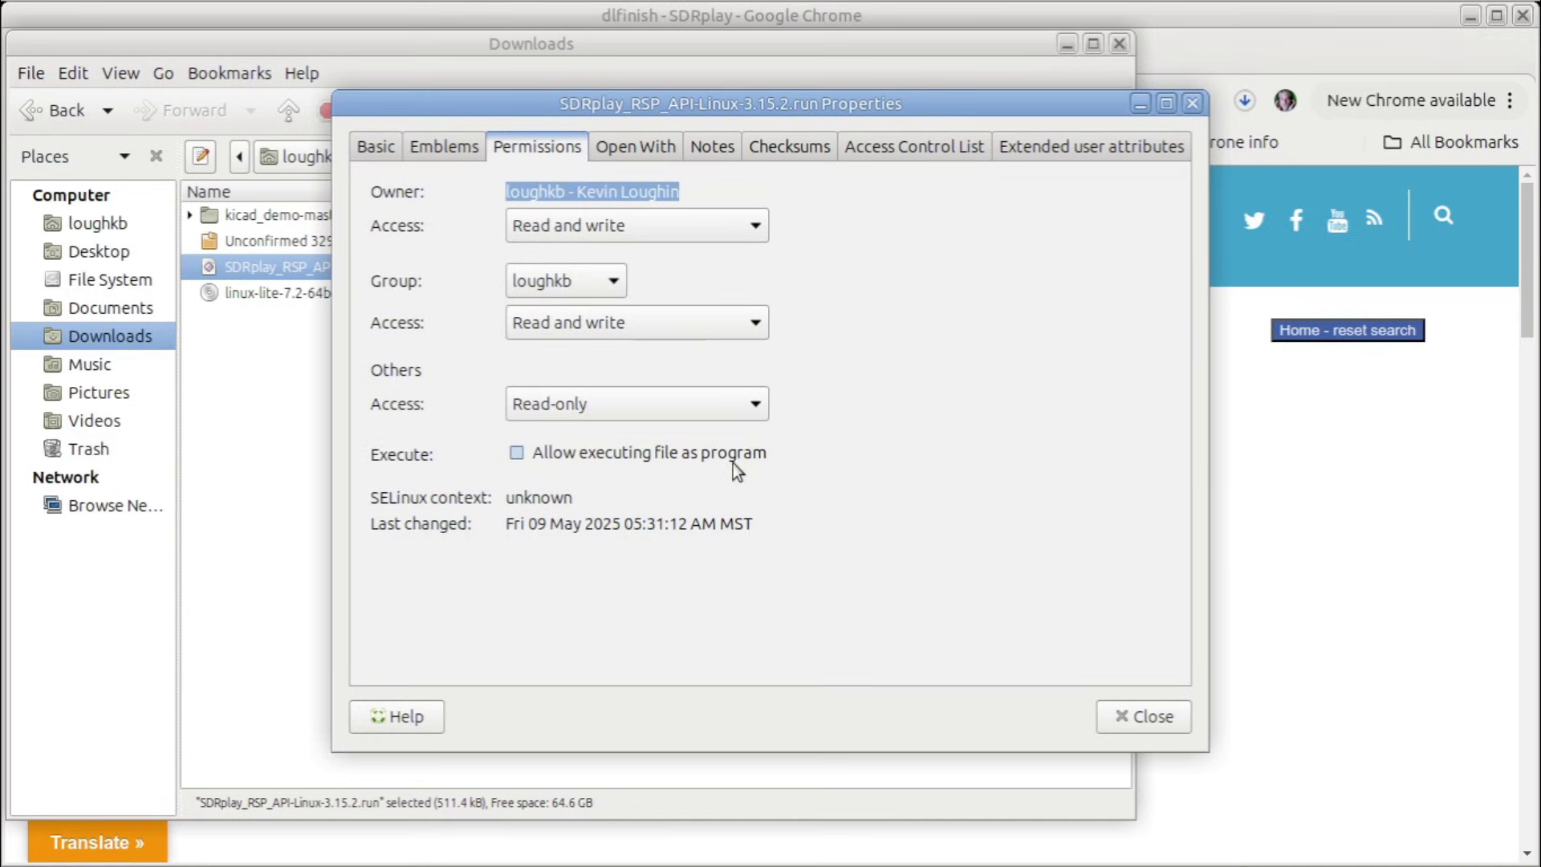
pyautogui.click(517, 454)
pyautogui.click(1107, 711)
pyautogui.rightClick(507, 401)
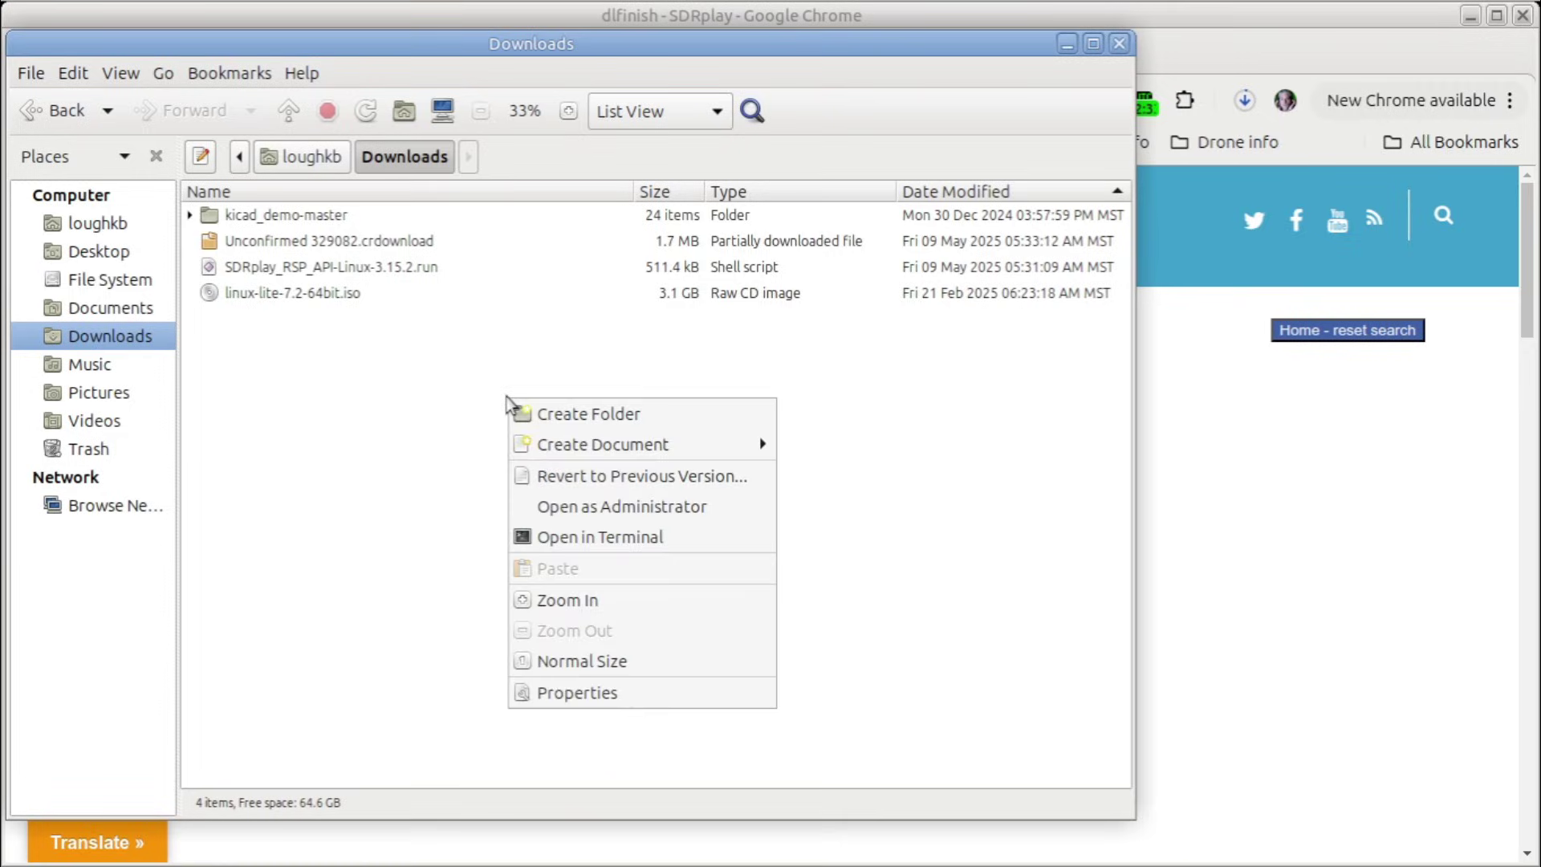
pyautogui.click(637, 537)
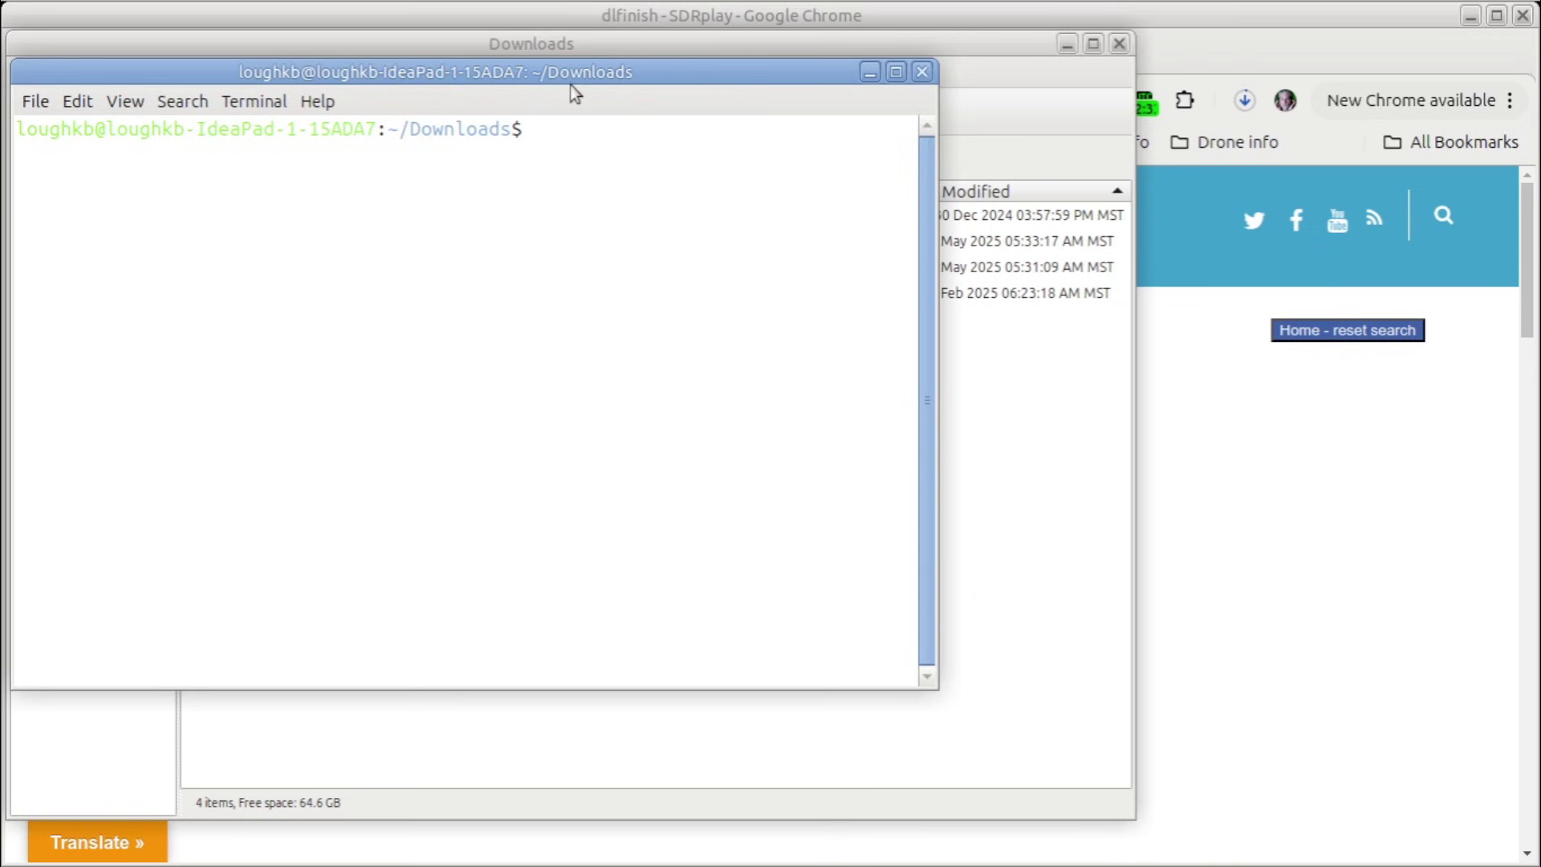
# Step: List the Downloads folder with ls and copy the SDRplay_RSP_API-Linux-3.15.2.run file name
pyautogui.moveTo(565, 73); pyautogui.dragTo(744, 365)
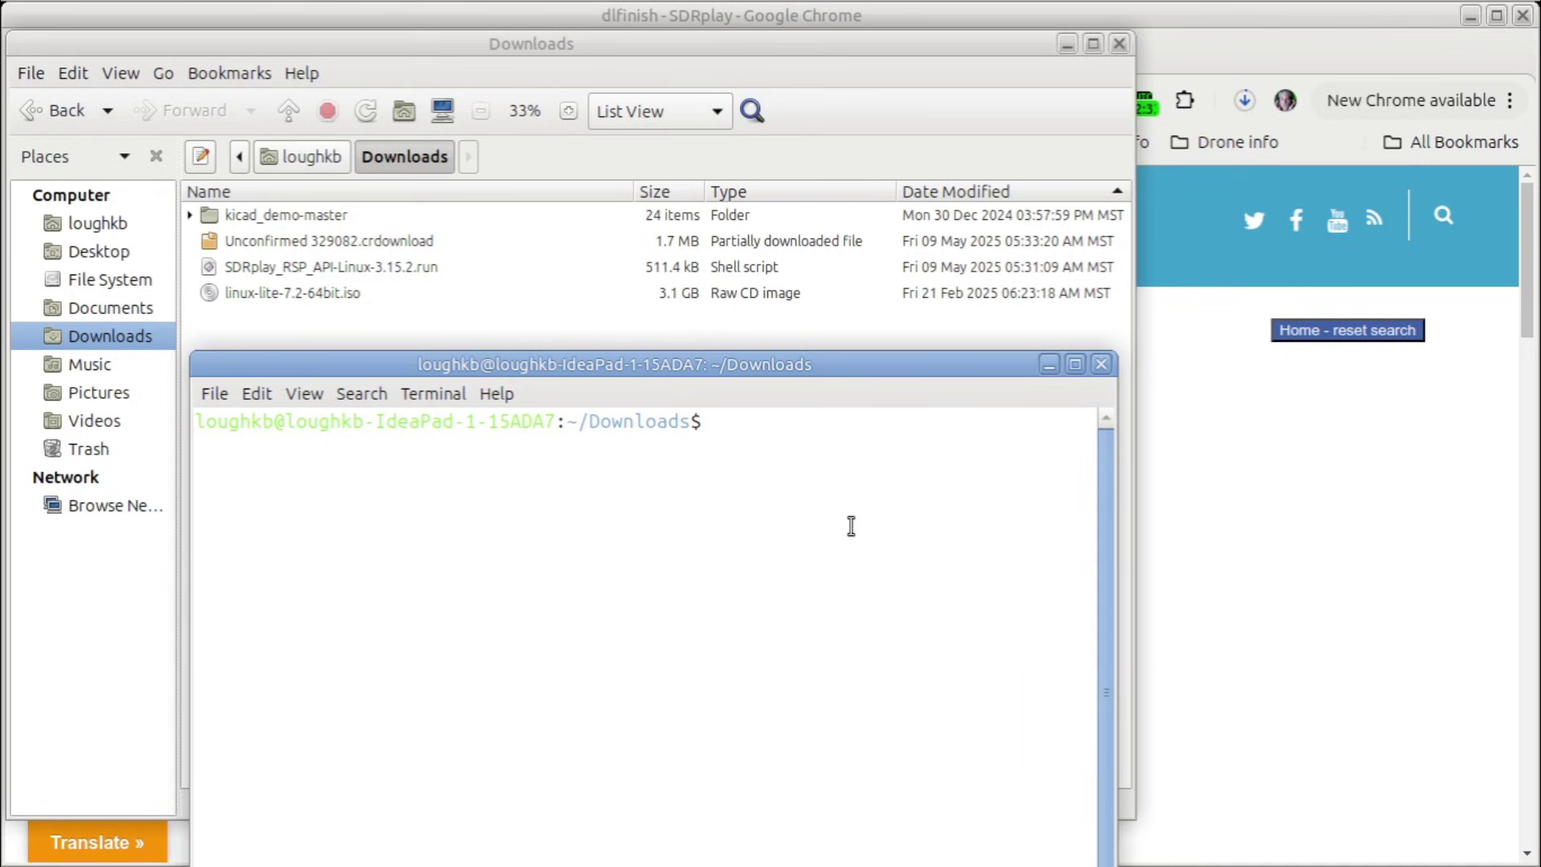
pyautogui.write('ls')
pyautogui.press('Return')
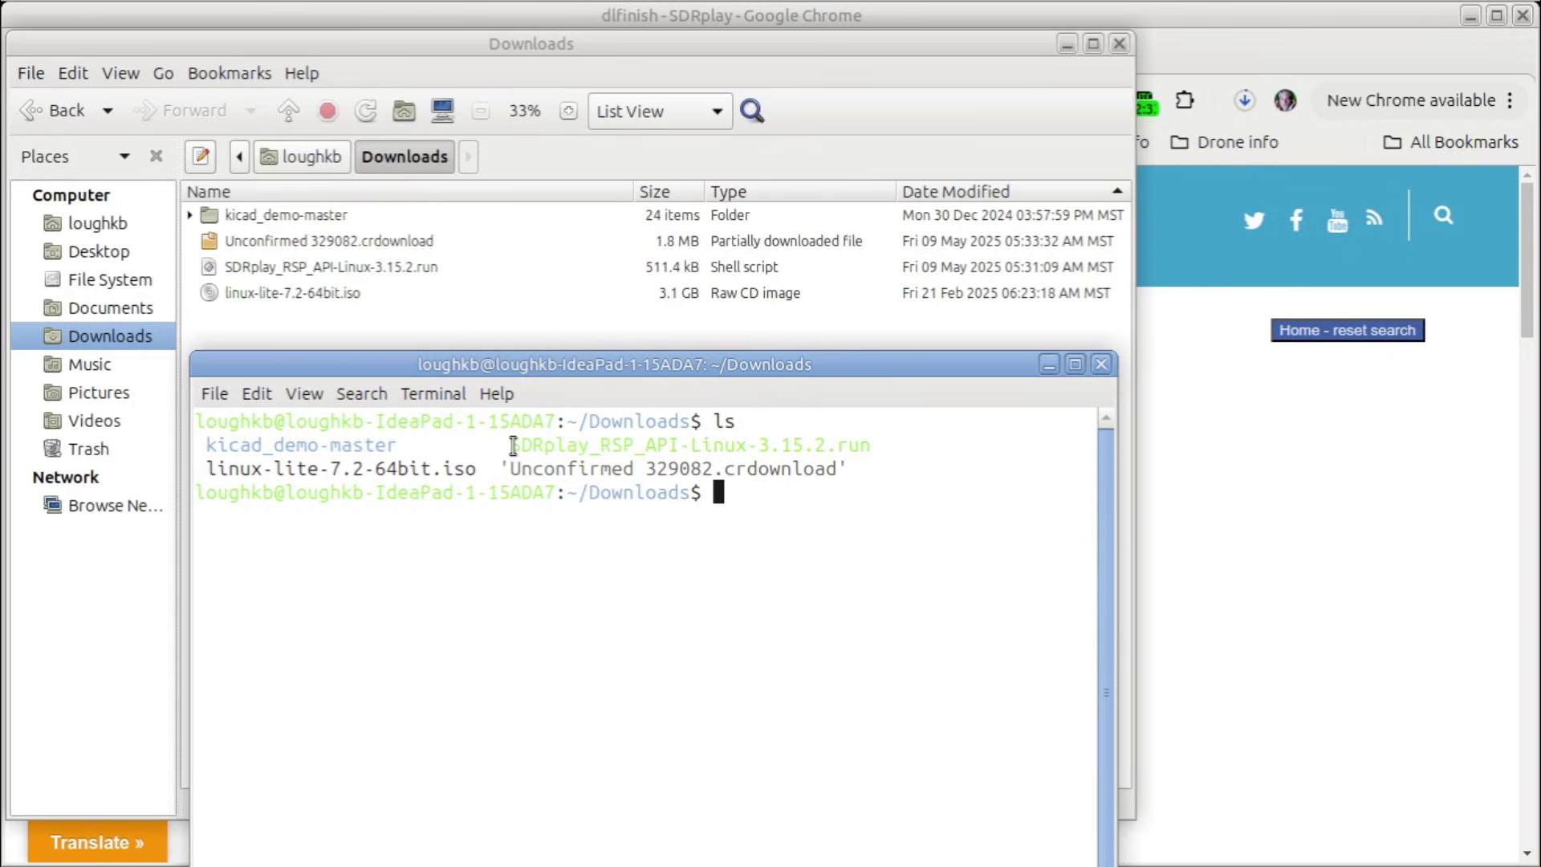
pyautogui.moveTo(513, 446); pyautogui.dragTo(869, 451)
pyautogui.rightClick(867, 452)
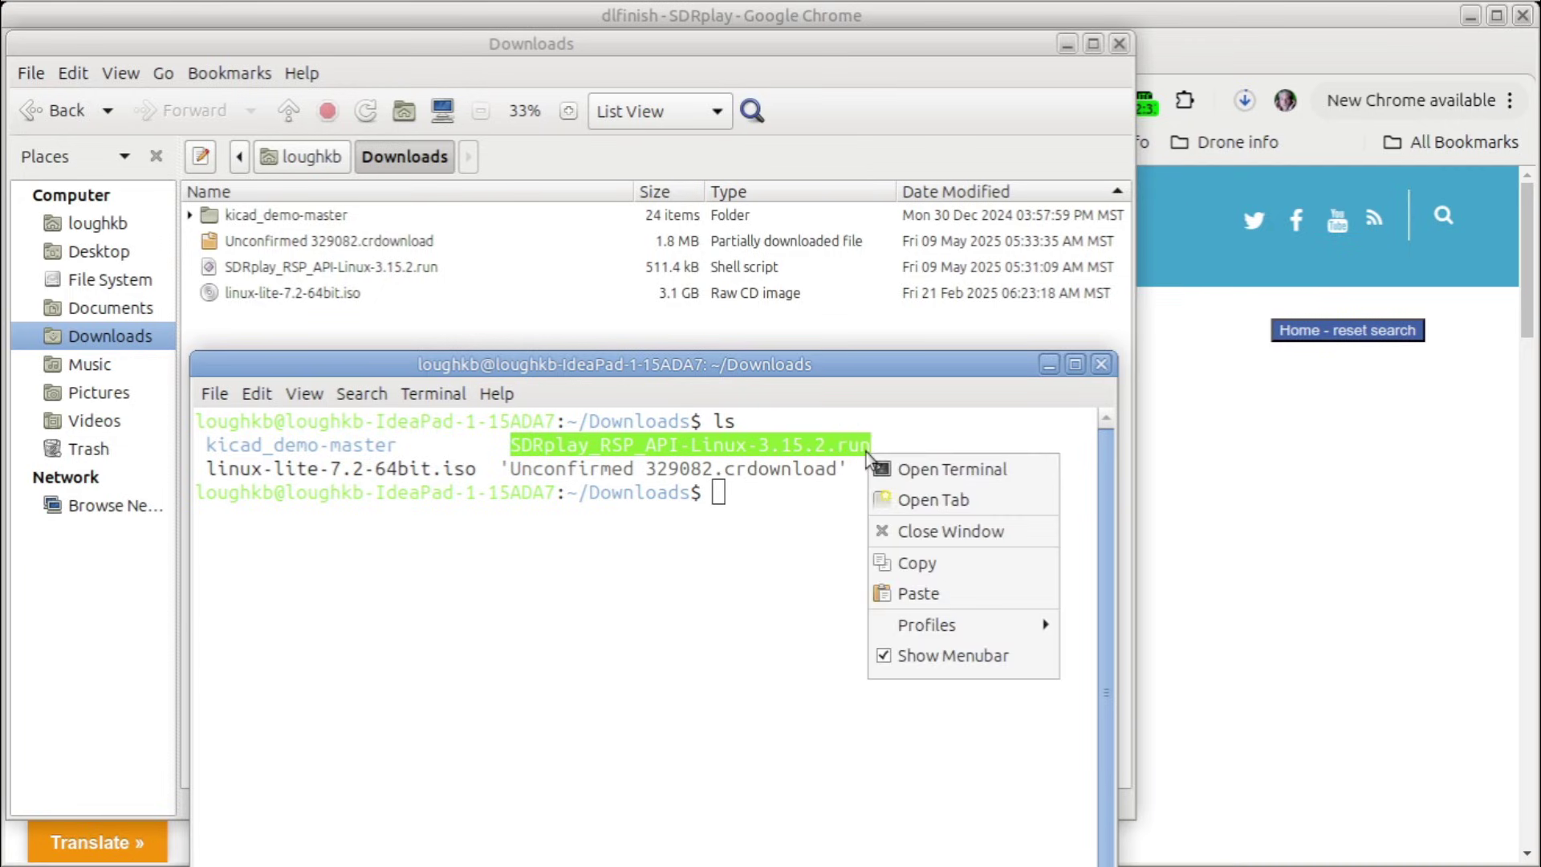
pyautogui.click(913, 564)
pyautogui.click(772, 584)
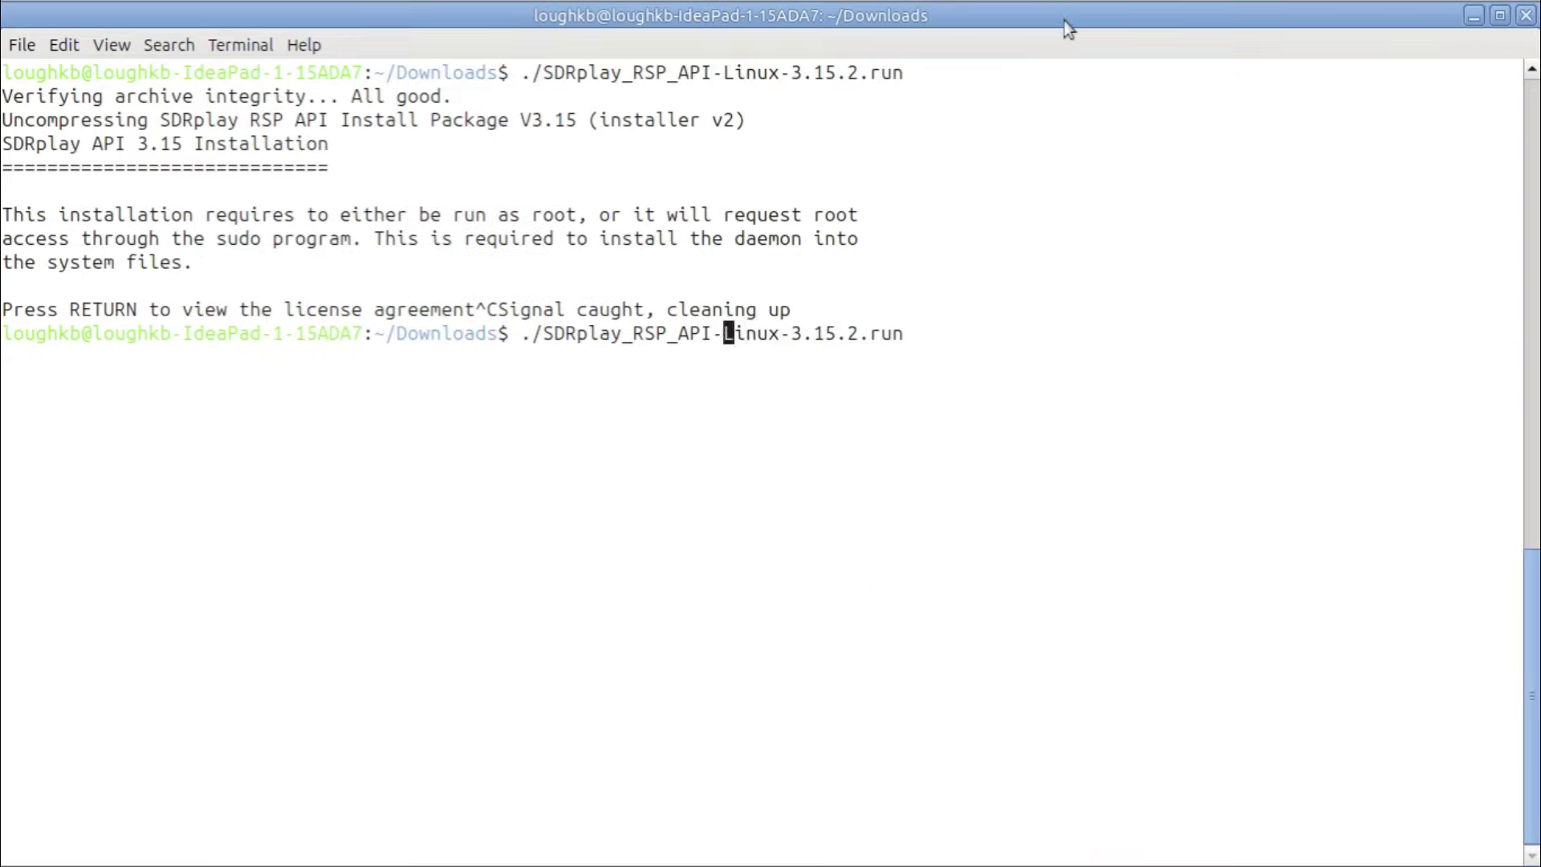
# Step: Run the SDRplay API installer with sudo prefixed to the command
pyautogui.hotkey('ctrl', 'Left')
pyautogui.hotkey('ctrl', 'Left')
pyautogui.hotkey('ctrl', 'Left')
pyautogui.hotkey('ctrl', 'Left')
pyautogui.write('sudo')
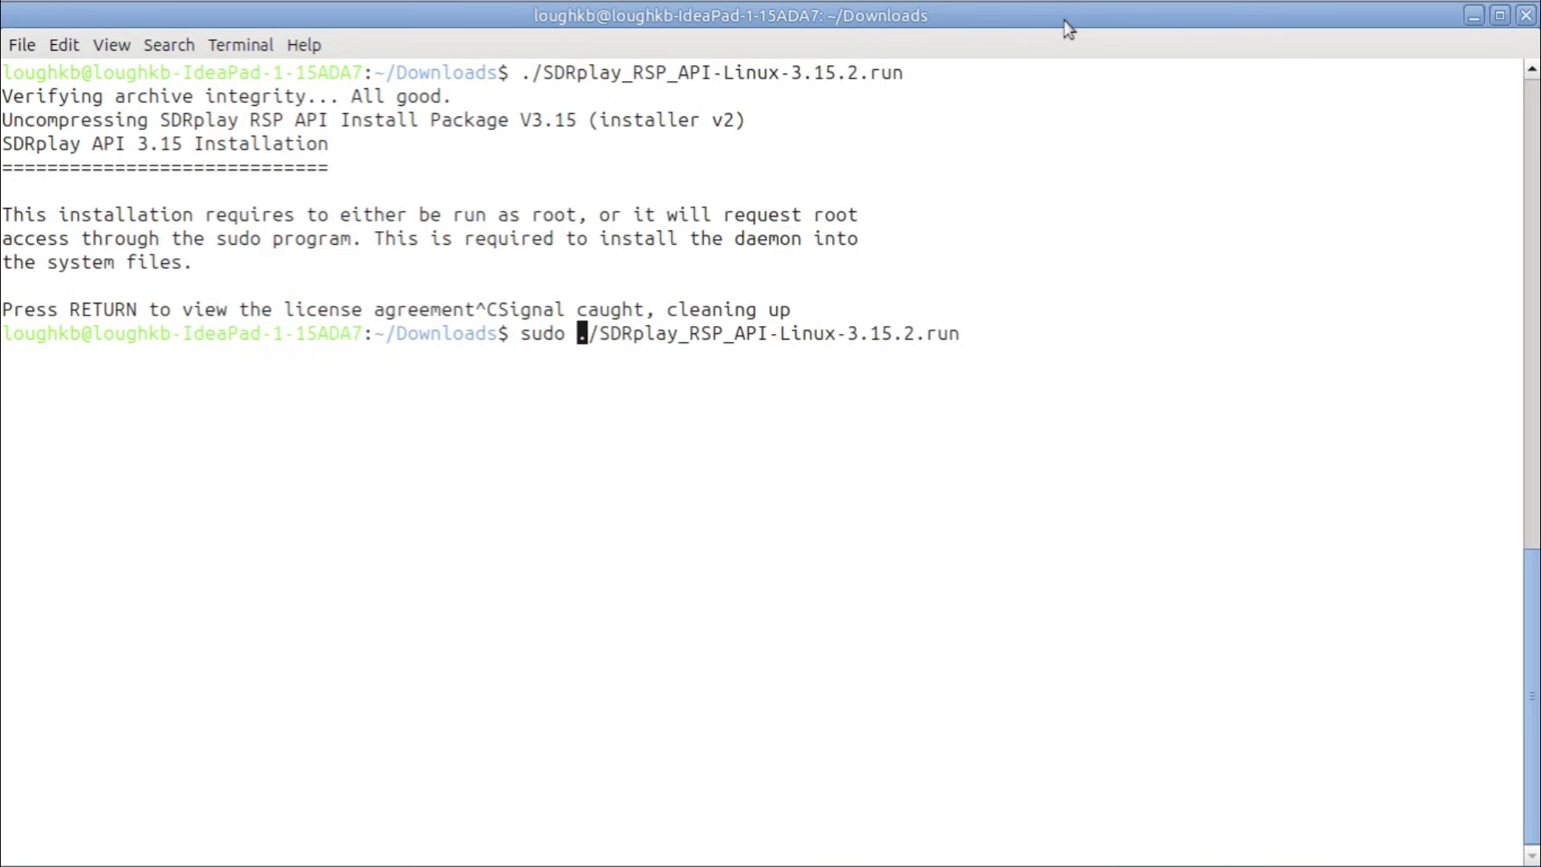
pyautogui.press('Return')
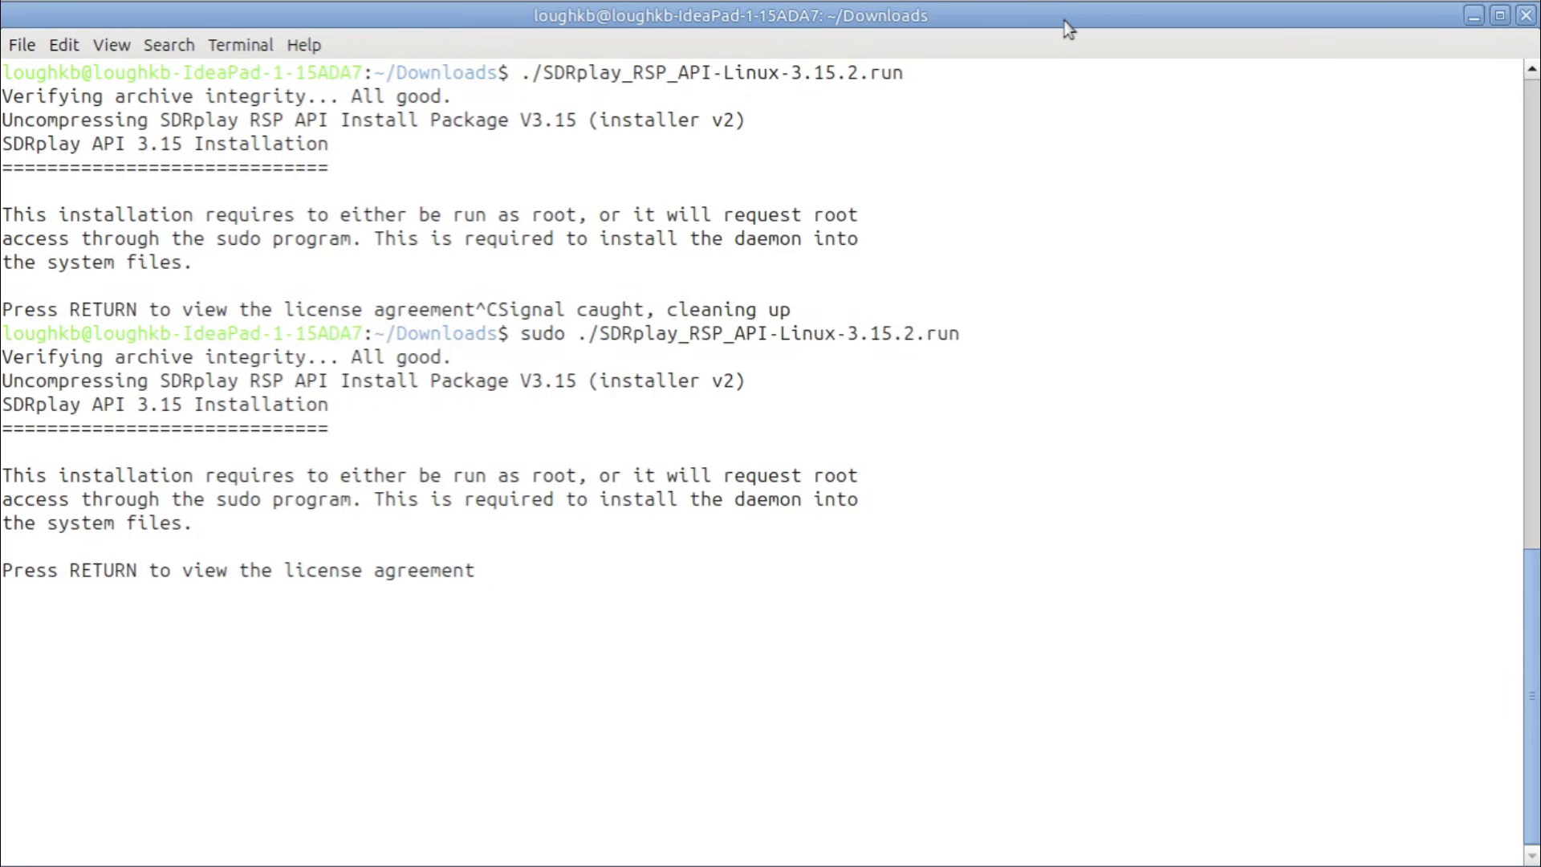
# Step: Read and accept the SDRplay API licence, then accept the default install locations
pyautogui.press('Return')
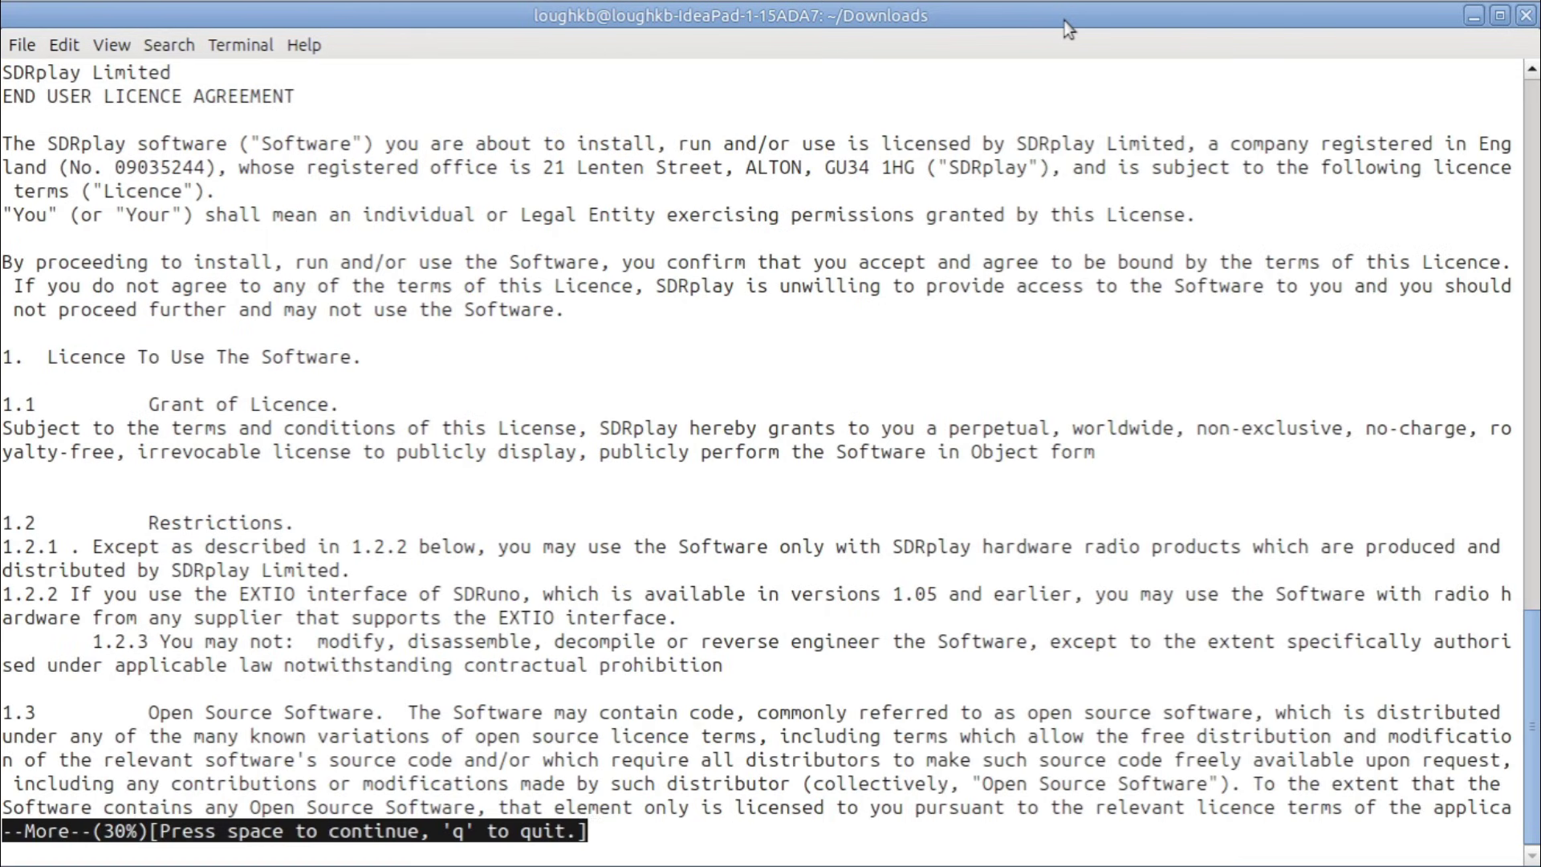
pyautogui.press('space')
pyautogui.press('space')
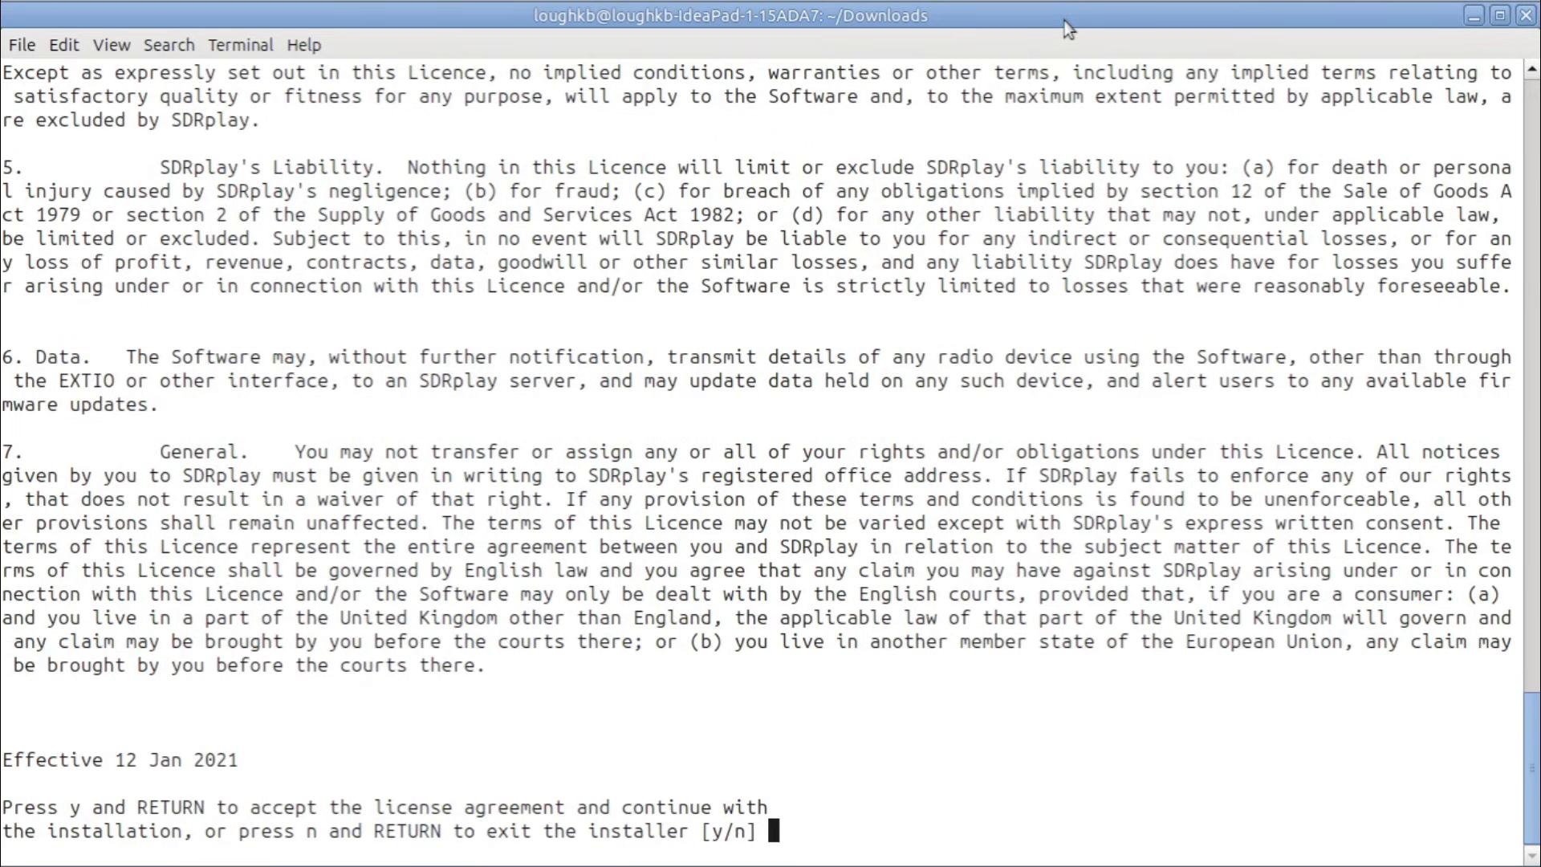
pyautogui.write('y')
pyautogui.press('Return')
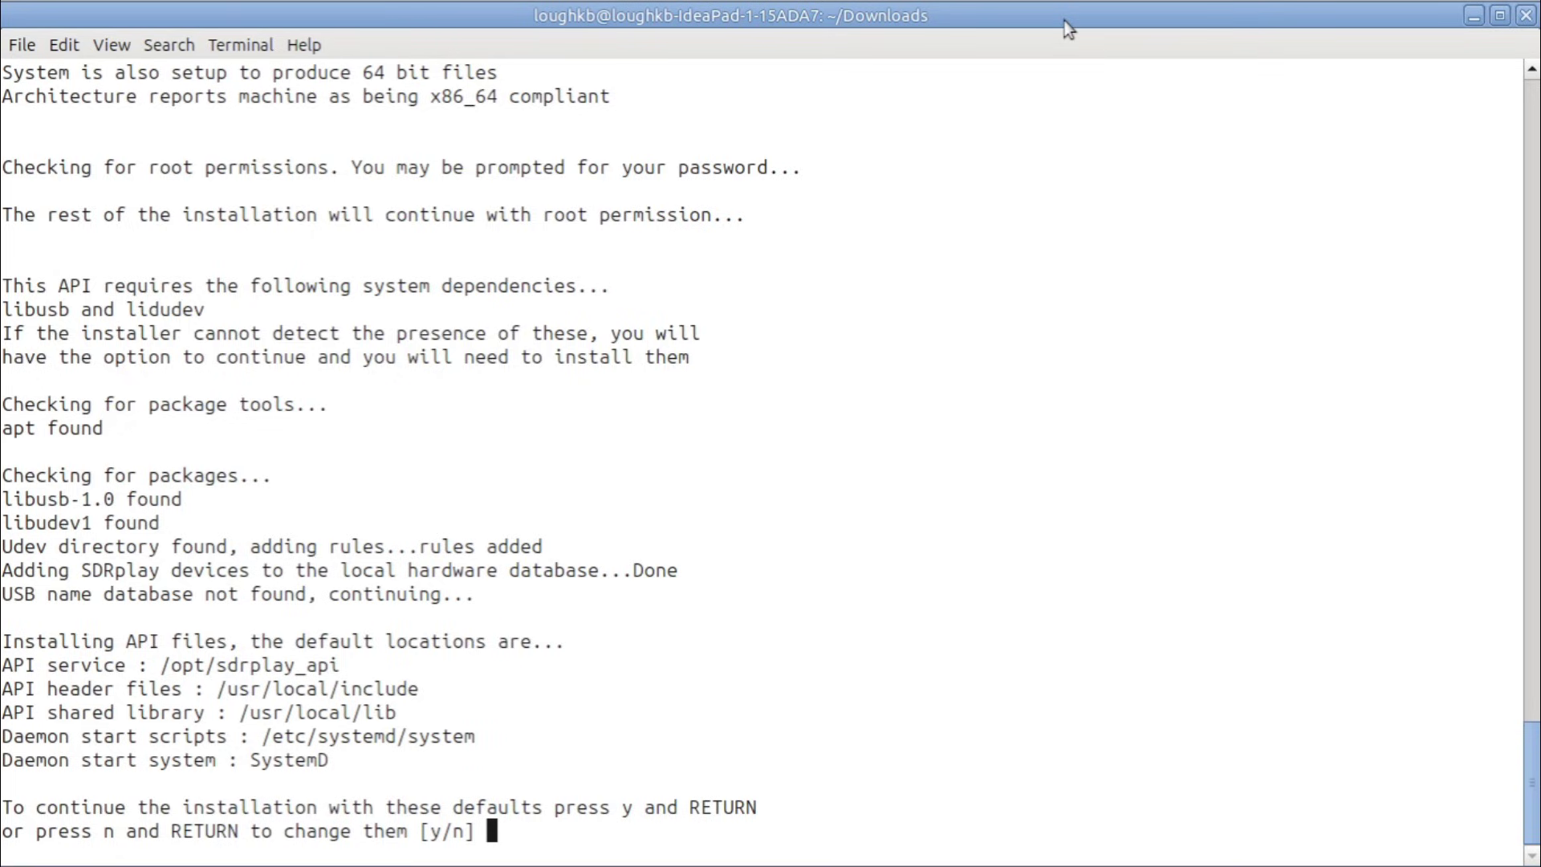
pyautogui.write('y')
pyautogui.press('Return')
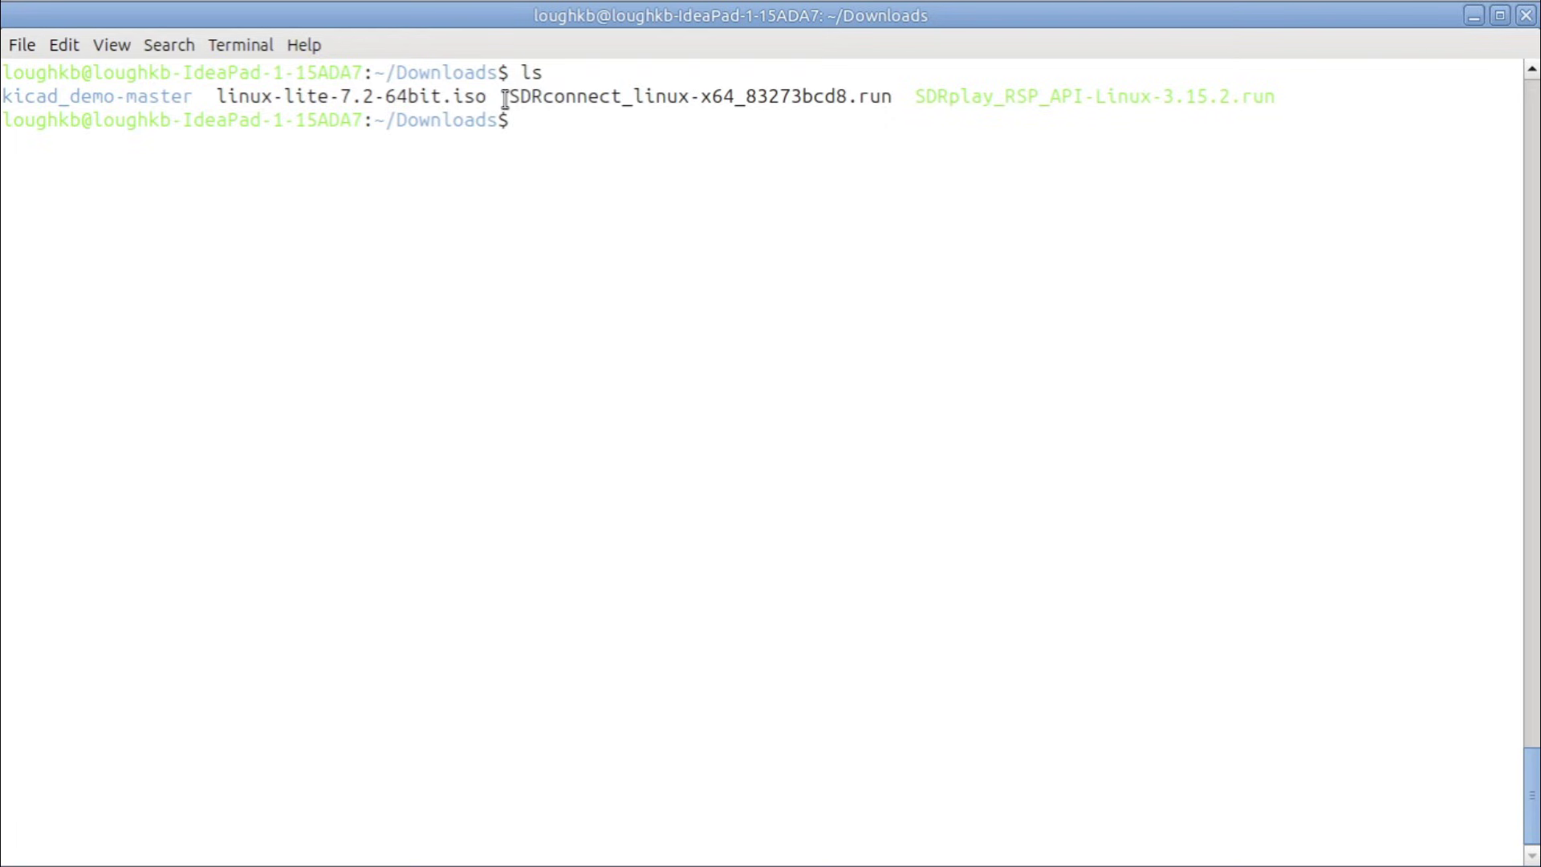
# Step: Select the SDRconnect_linux-x64_83273bcd8.run name in the ls output for copying
pyautogui.moveTo(506, 97); pyautogui.dragTo(894, 97)
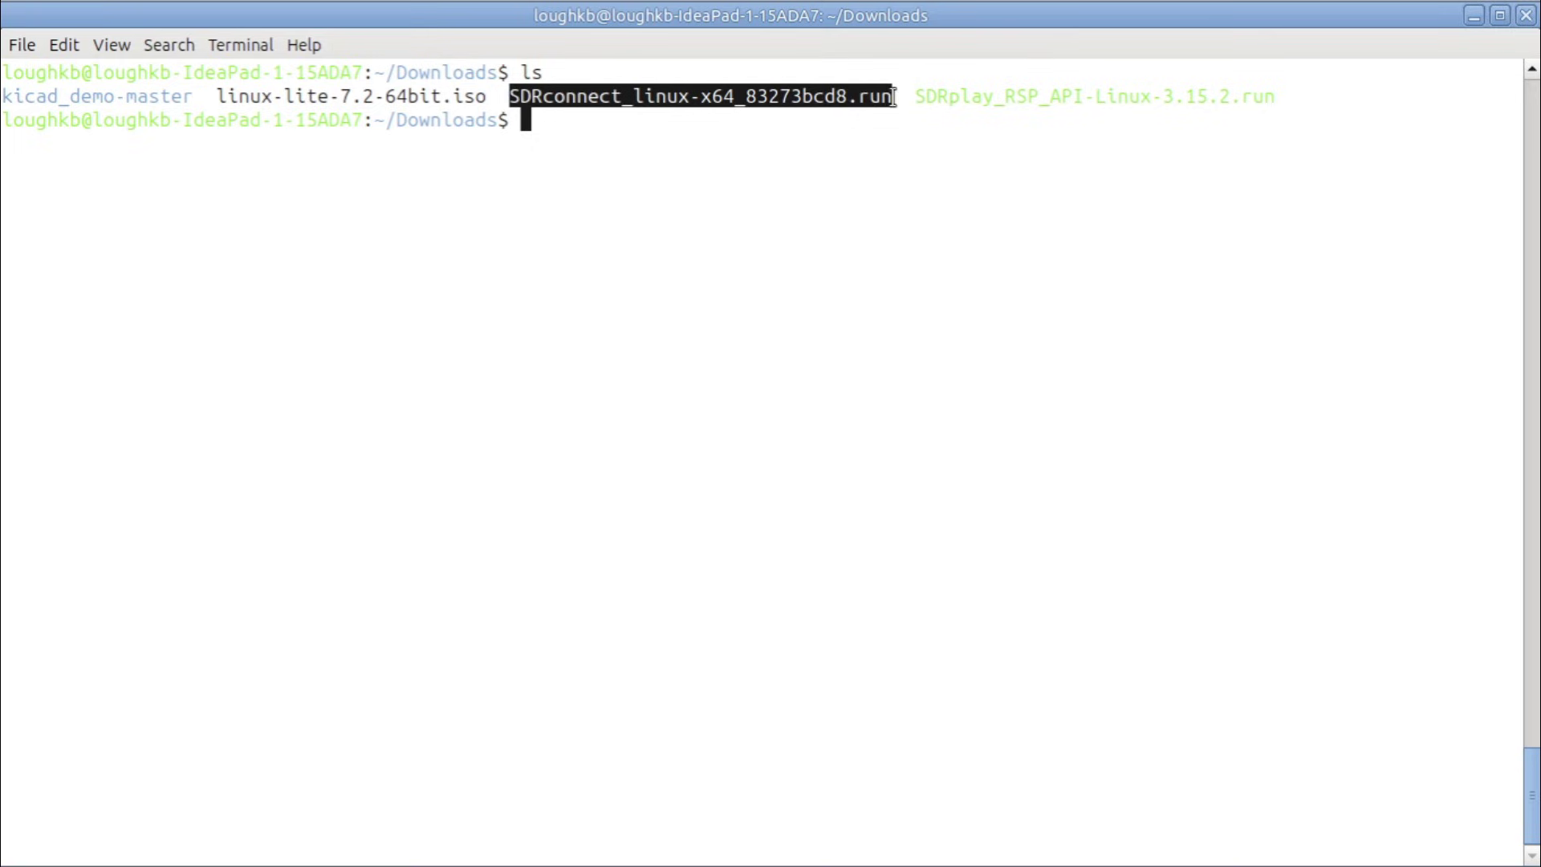
pyautogui.rightClick(810, 96)
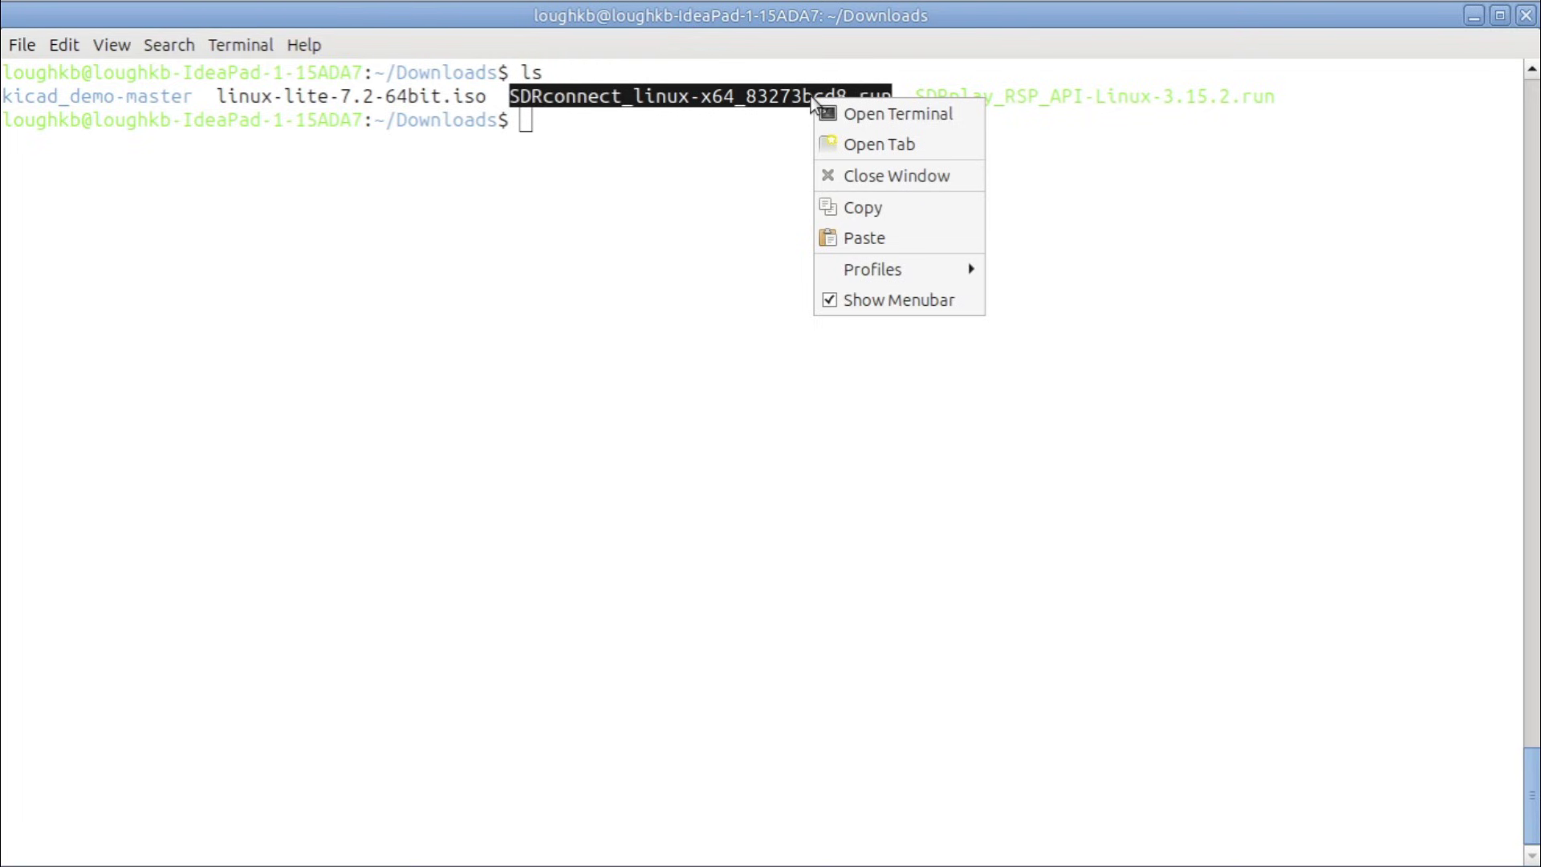
# Step: Make SDRconnect_linux-x64_83273bcd8.run executable with chmod +x, run it, and open its licence
pyautogui.click(857, 211)
pyautogui.click(909, 377)
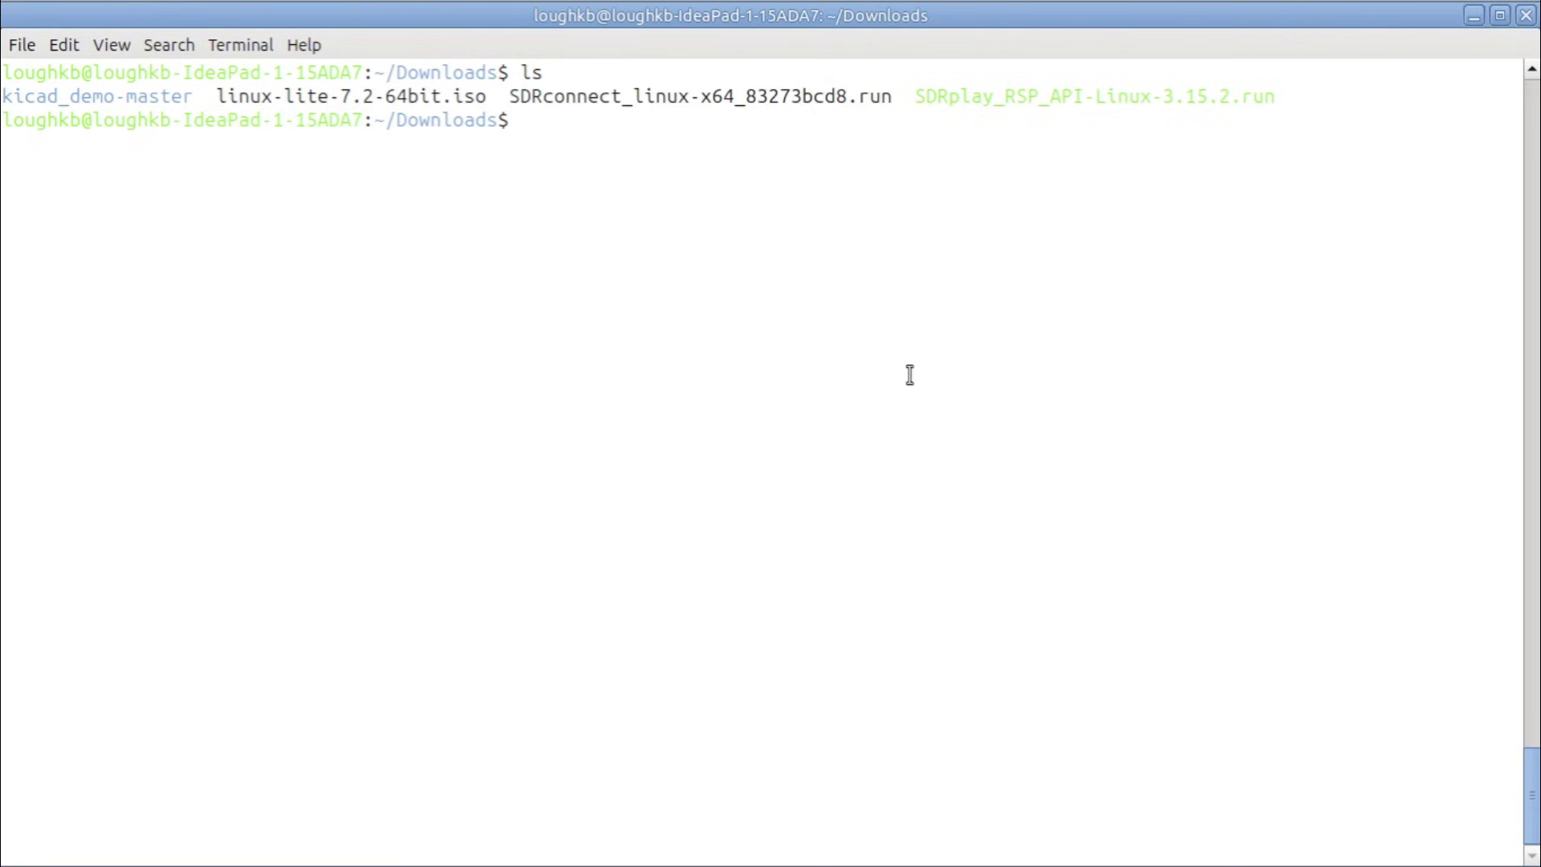
pyautogui.write('chmod +x ./')
pyautogui.hotkey('ctrl', 'shift', 'v')
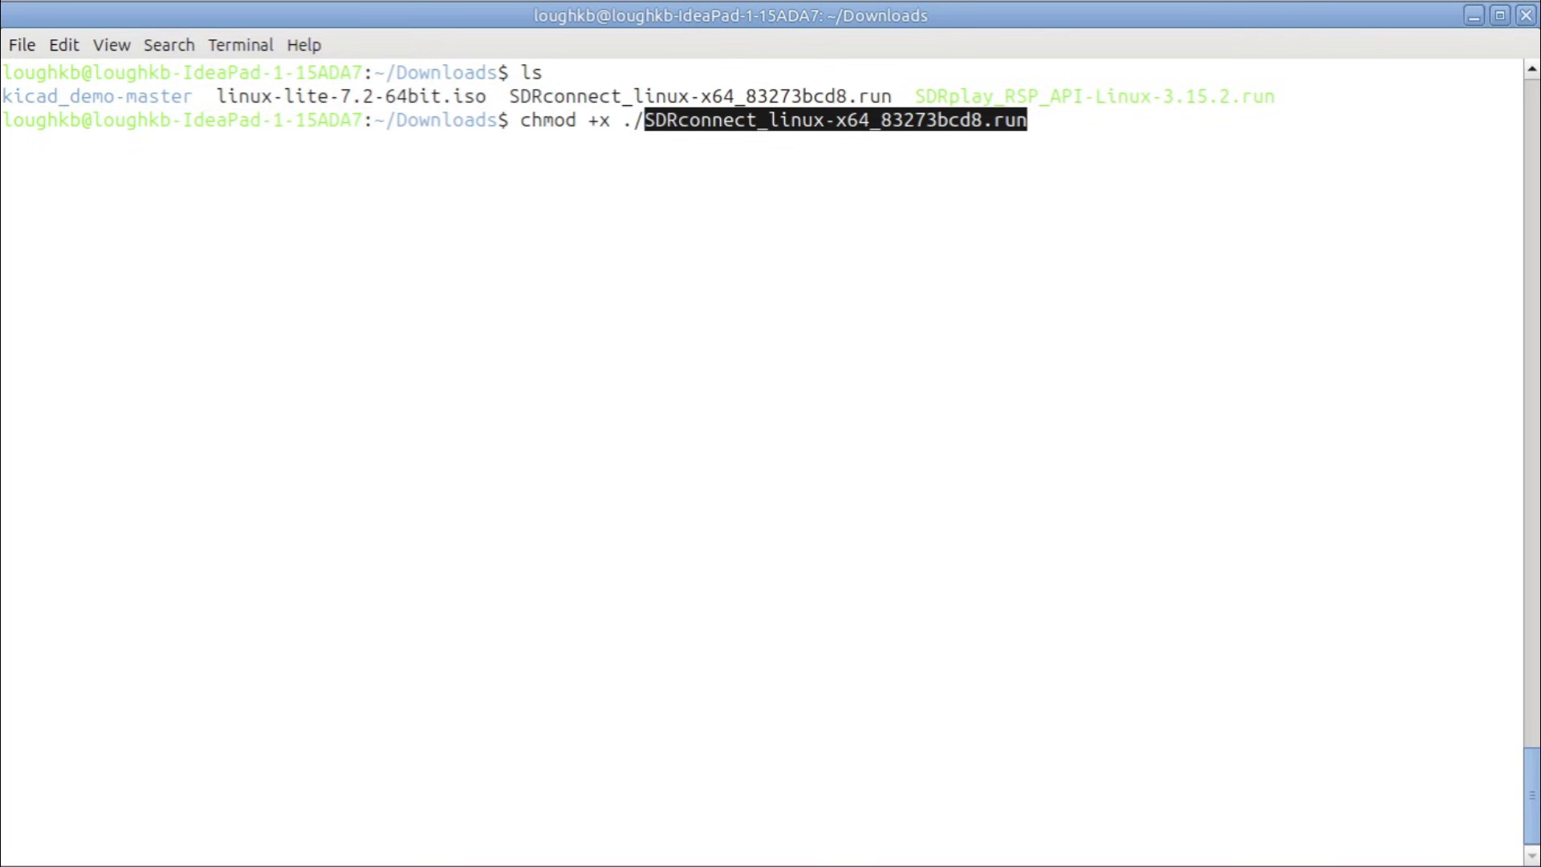
pyautogui.press('Return')
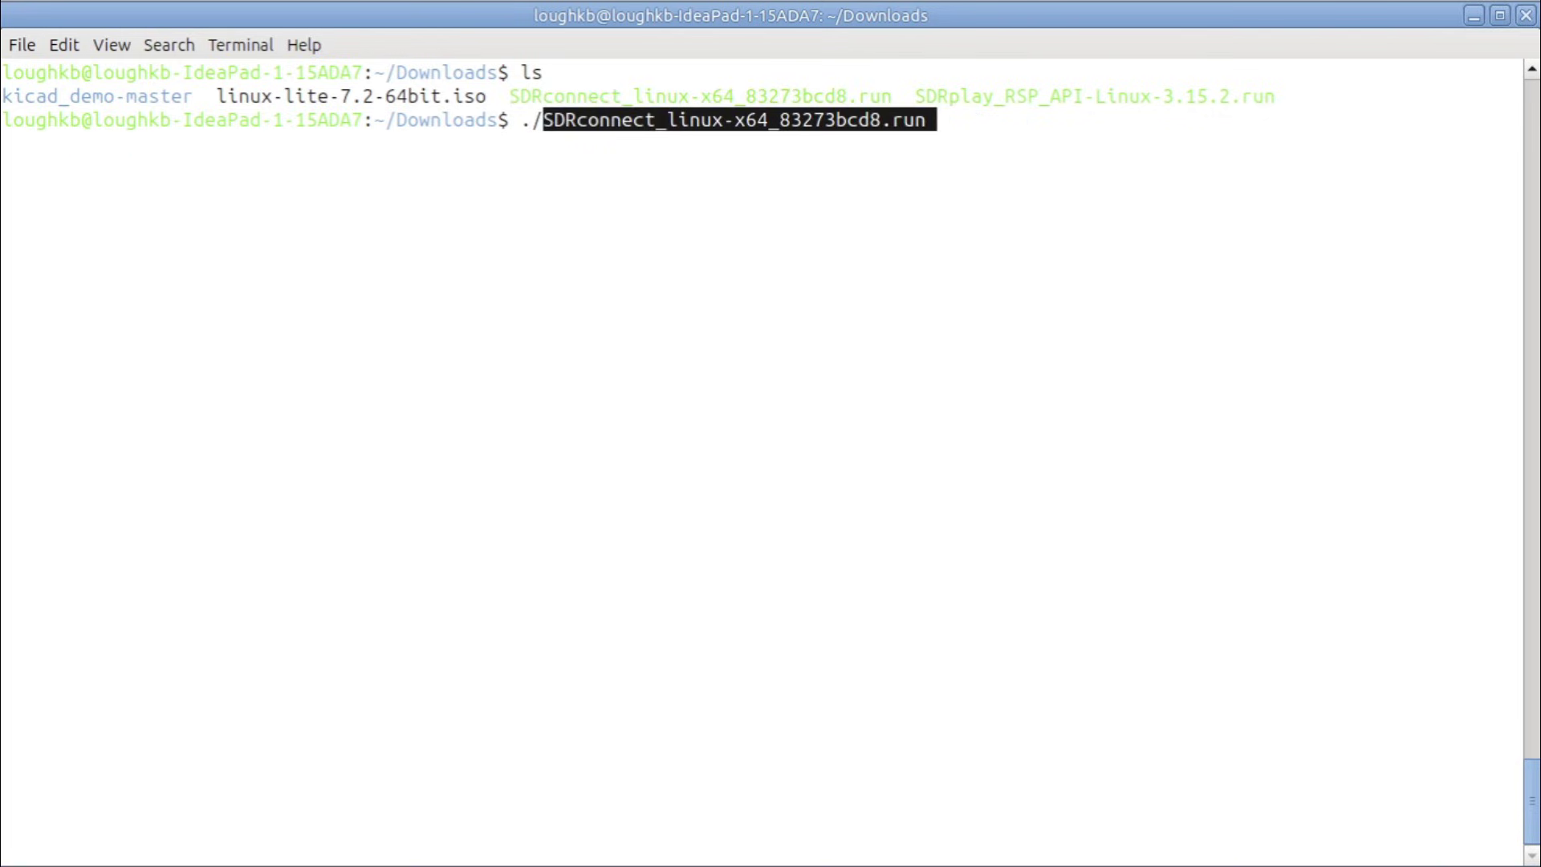
pyautogui.press('Return')
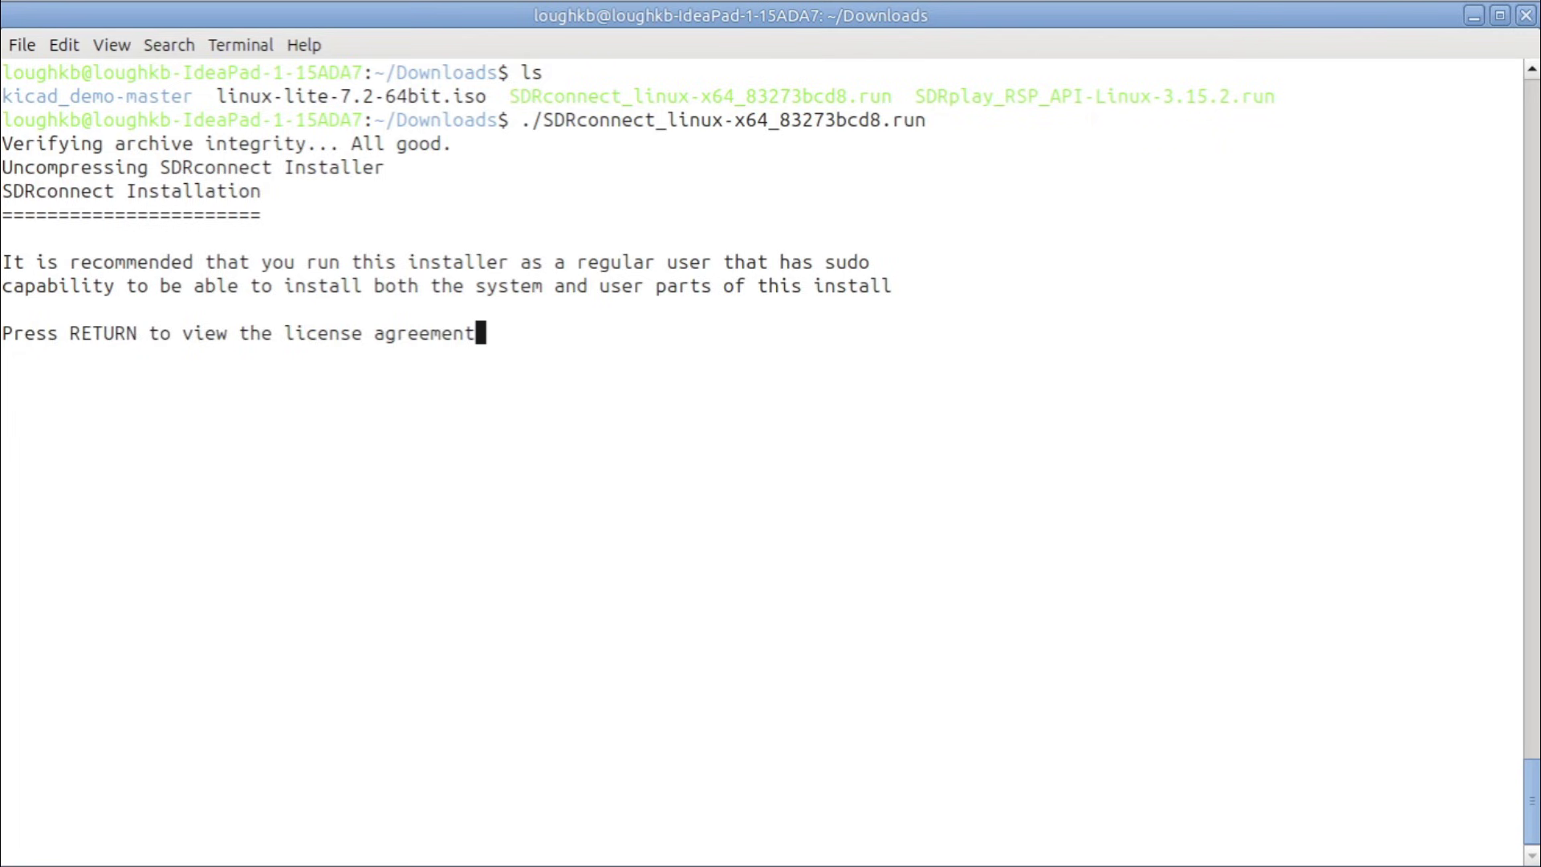
pyautogui.press('Return')
# Step: Accept the SDRconnect licence, keep the /opt/sdrconnect location, continue, and create a menu entry
pyautogui.press('space')
pyautogui.press('space')
pyautogui.press('space')
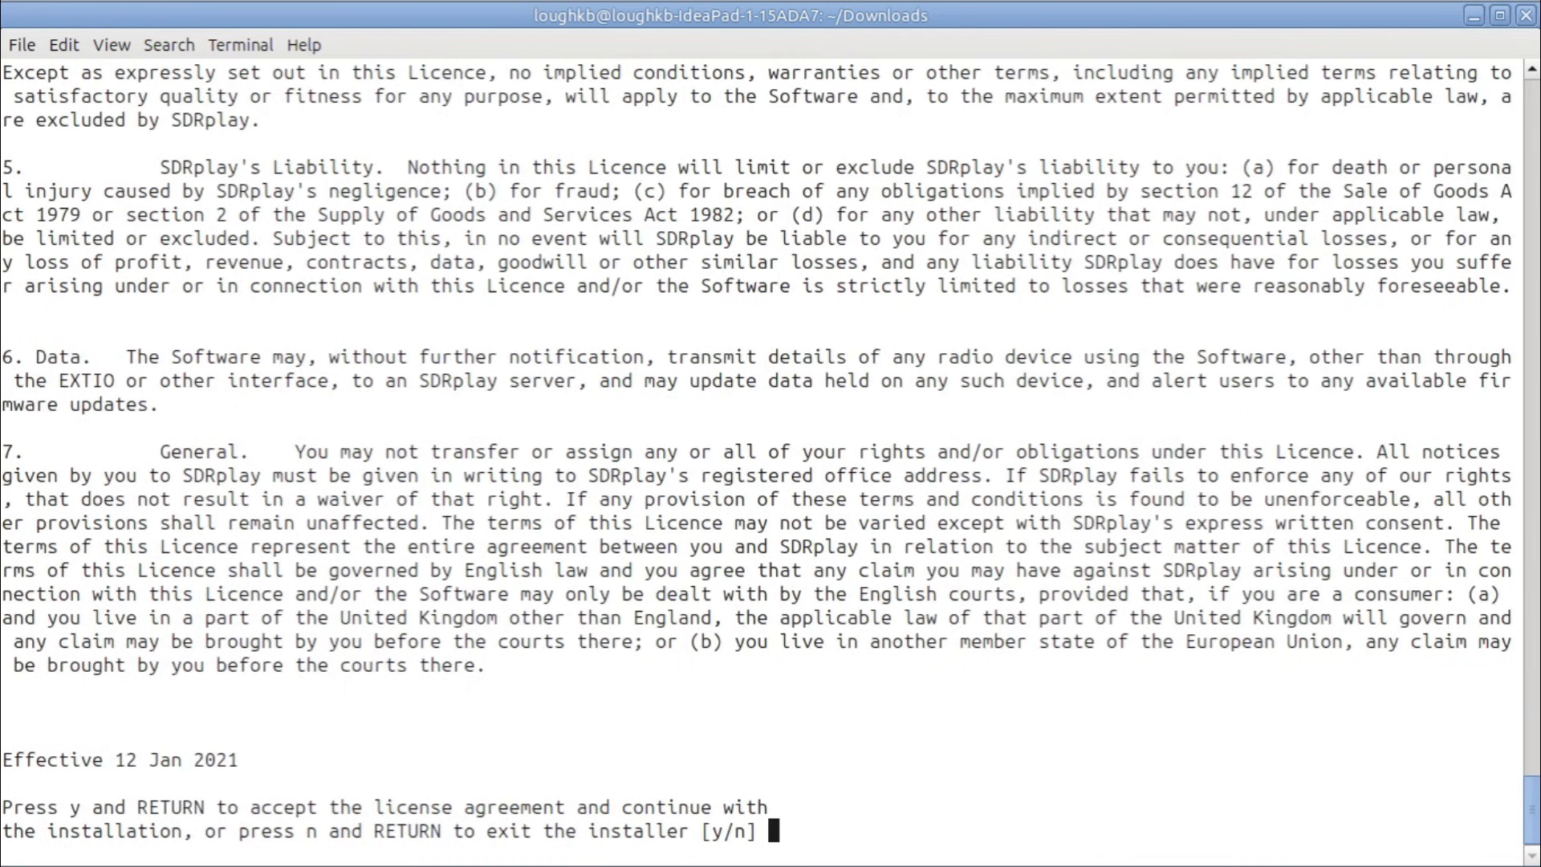
pyautogui.write('y')
pyautogui.press('Return')
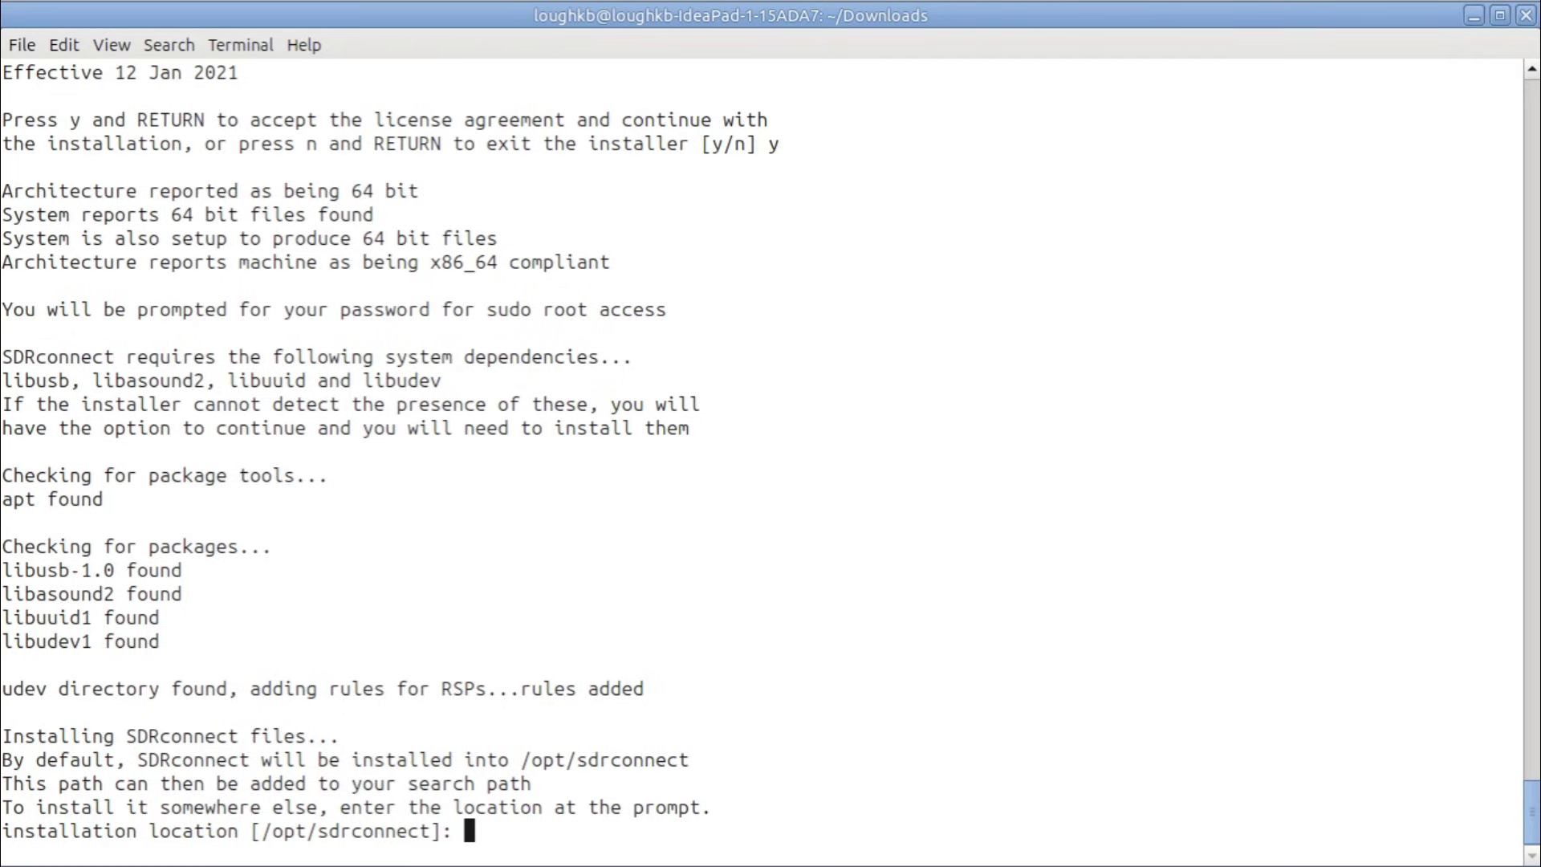
pyautogui.press('Return')
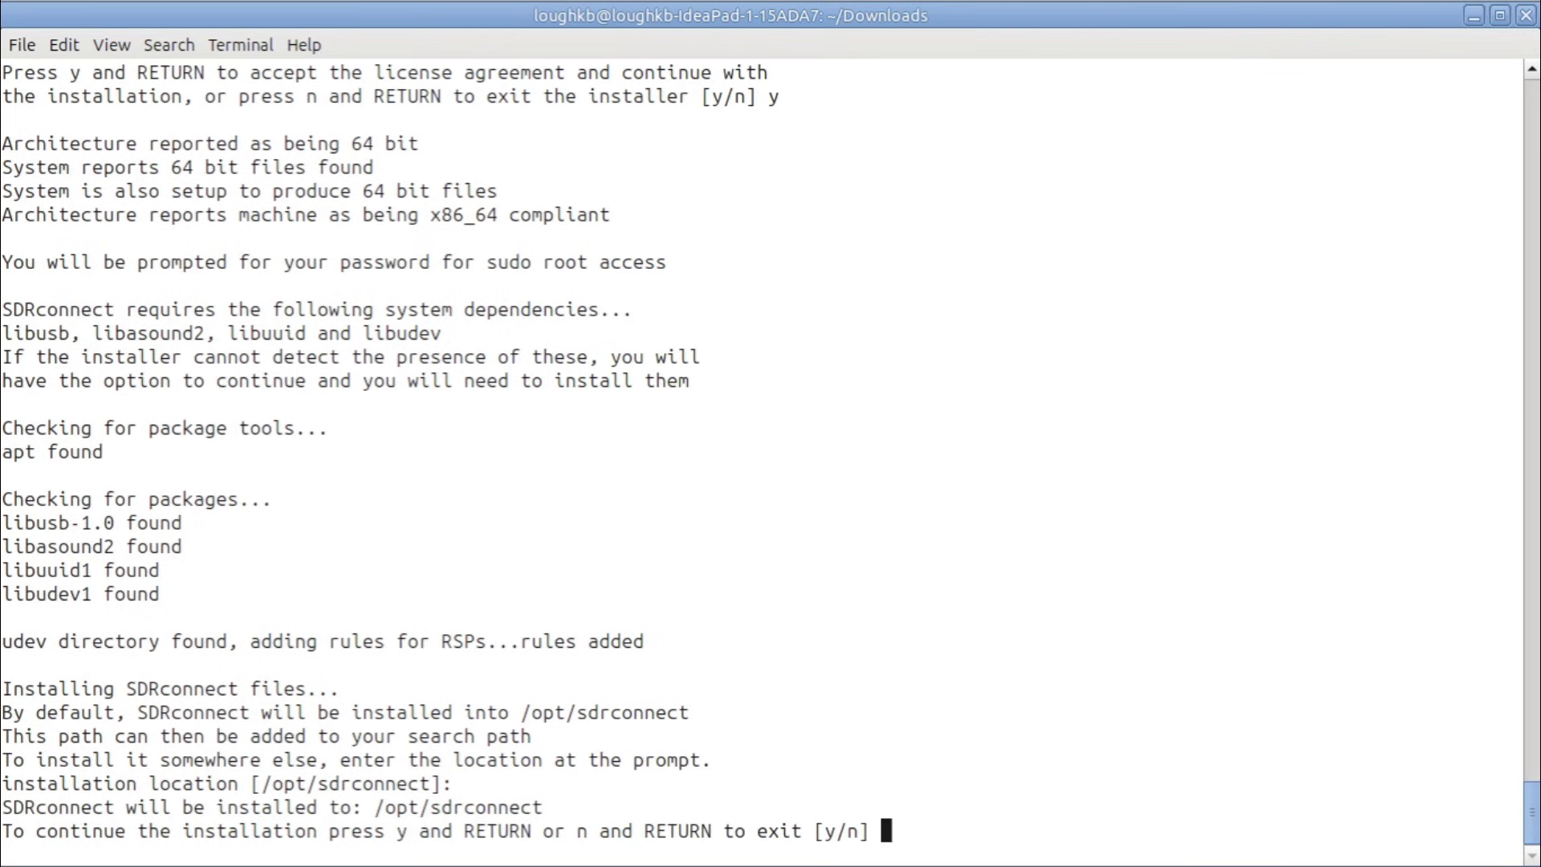
pyautogui.write('y')
pyautogui.press('Return')
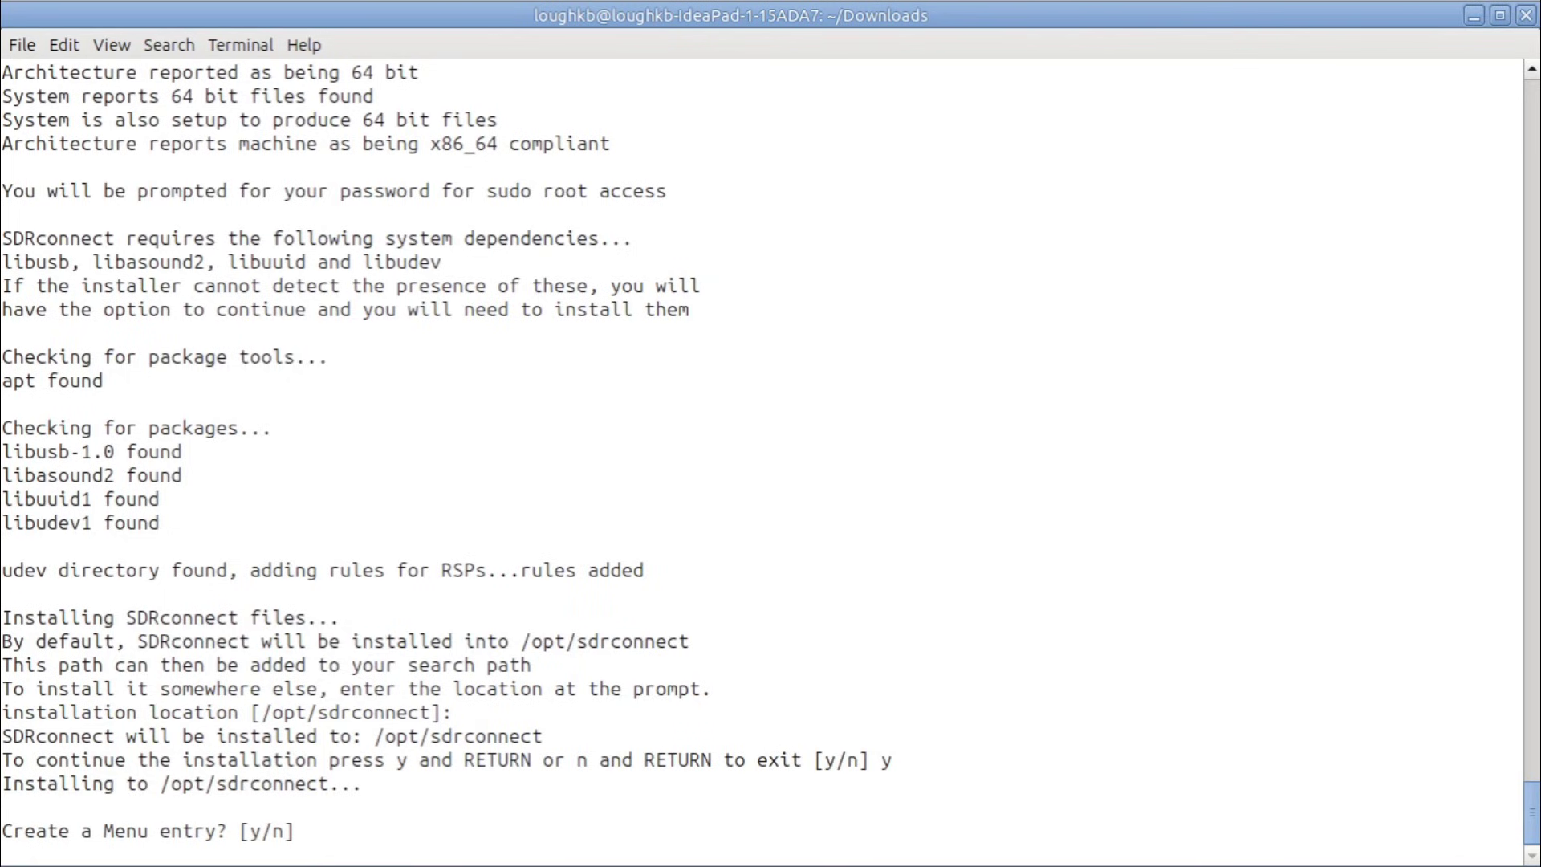
pyautogui.write('y')
pyautogui.press('Return')
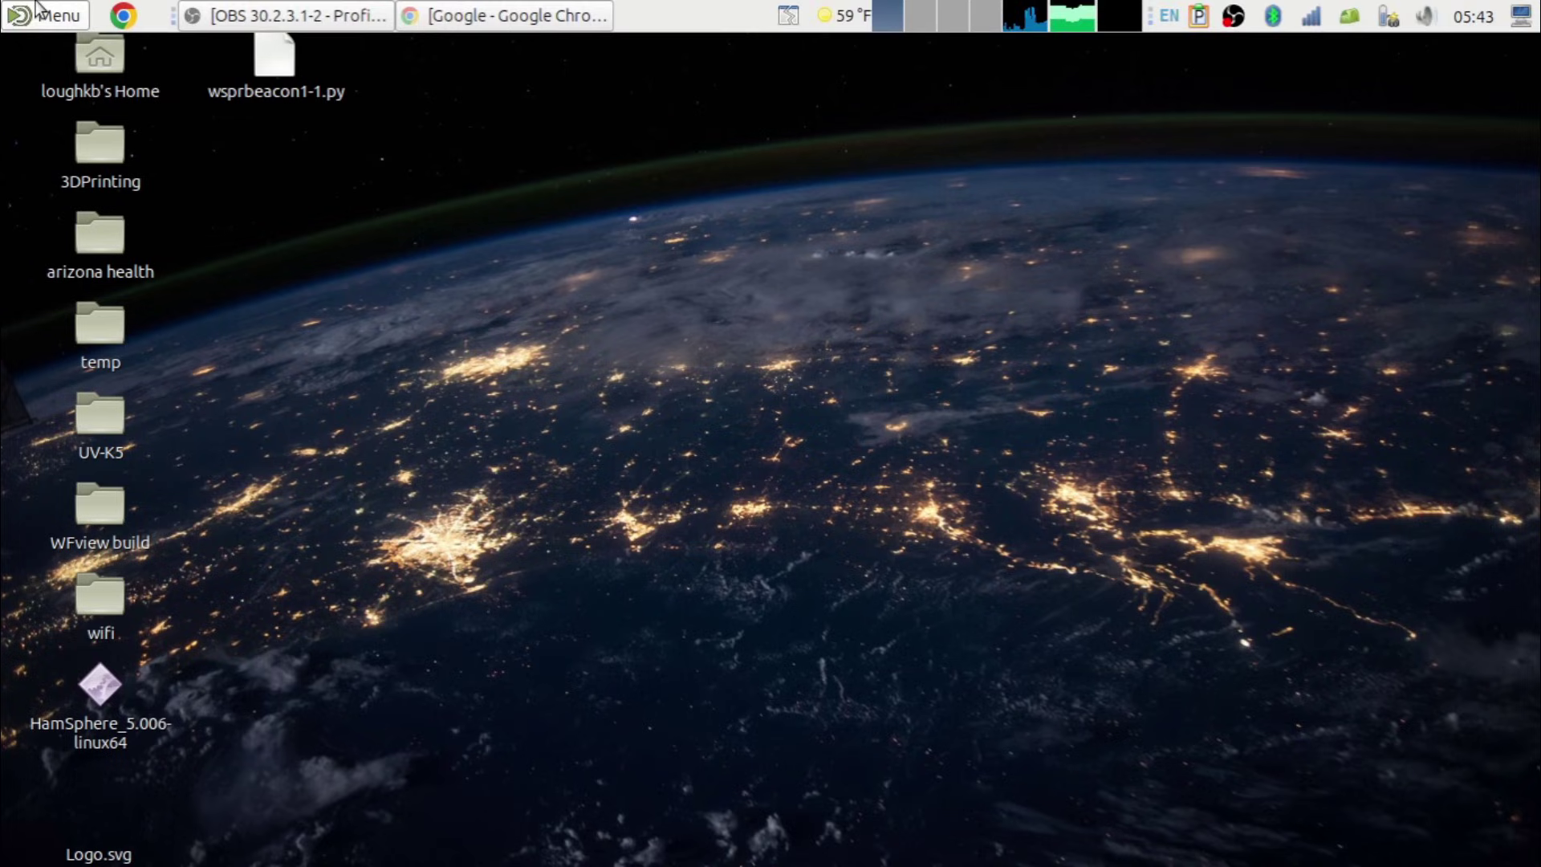
# Step: Launch SDRconnect from the Other category of the MATE desktop menu
pyautogui.click(46, 14)
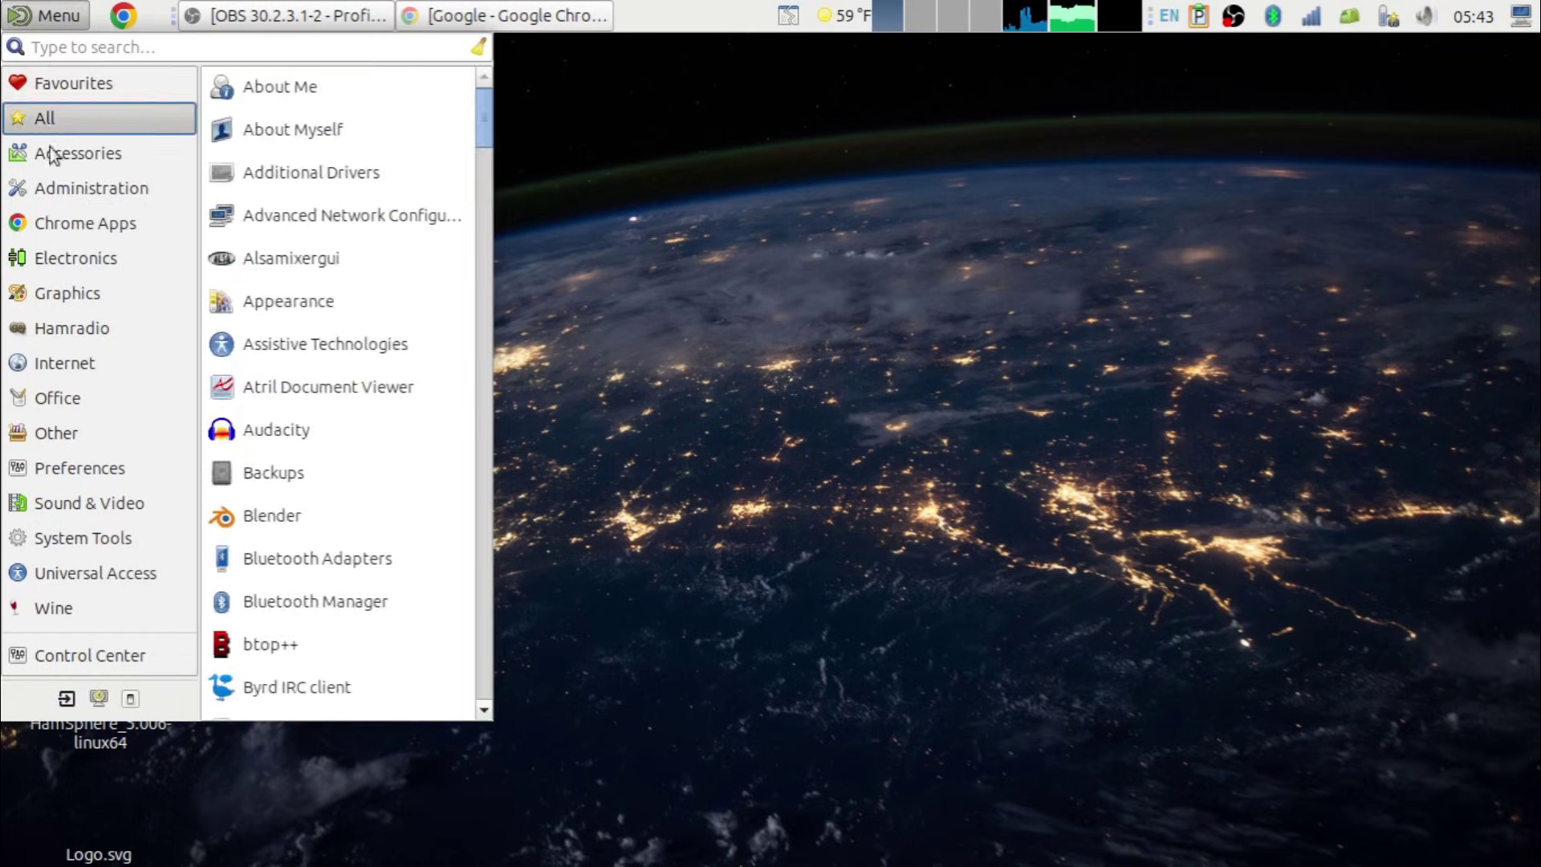
pyautogui.moveTo(67, 397)
pyautogui.moveTo(59, 429)
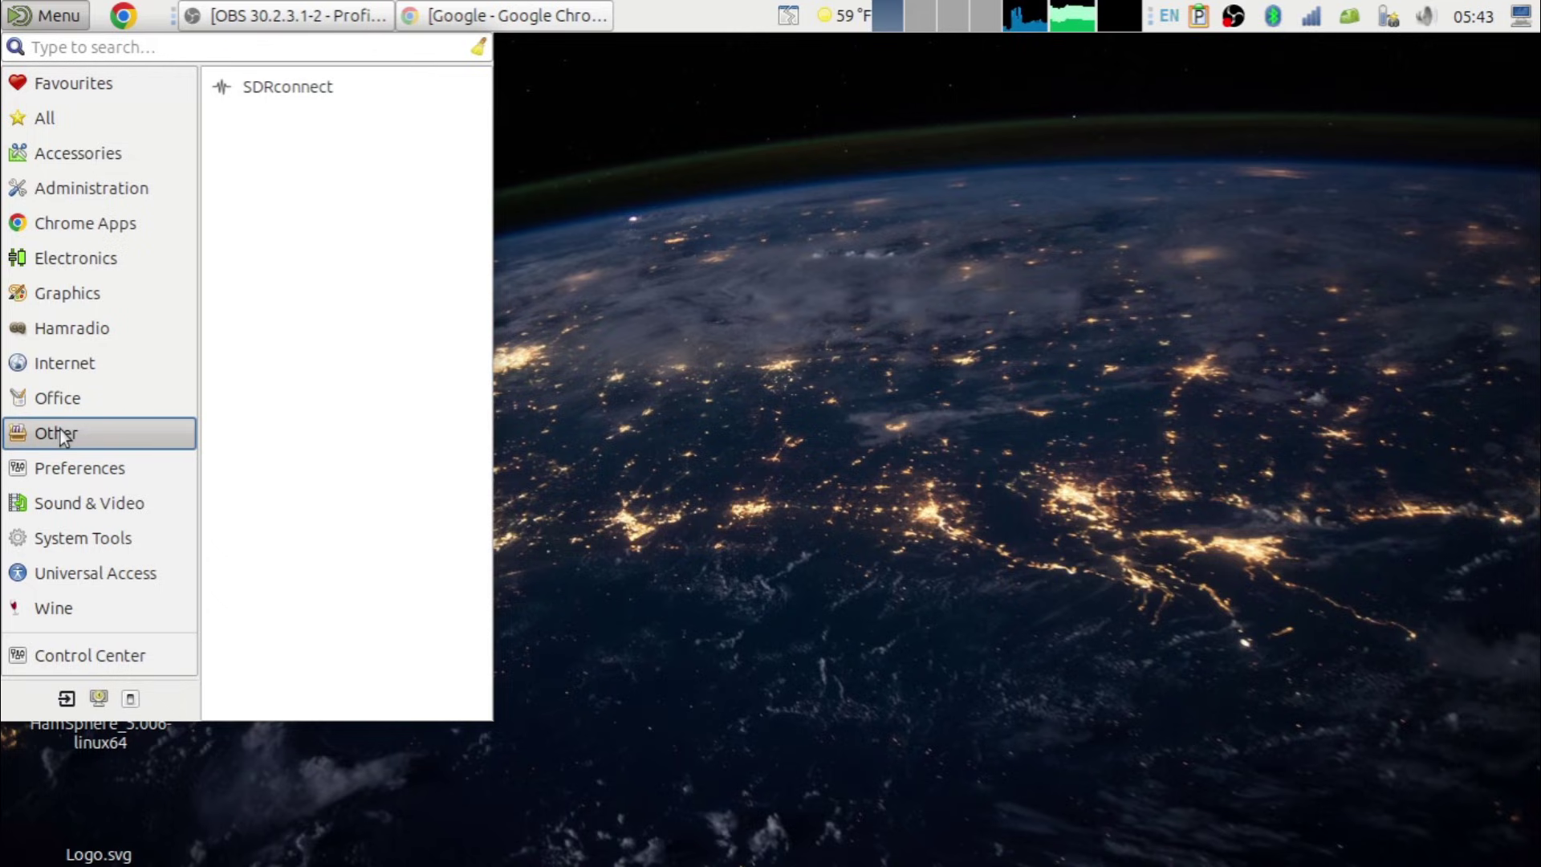
pyautogui.click(289, 88)
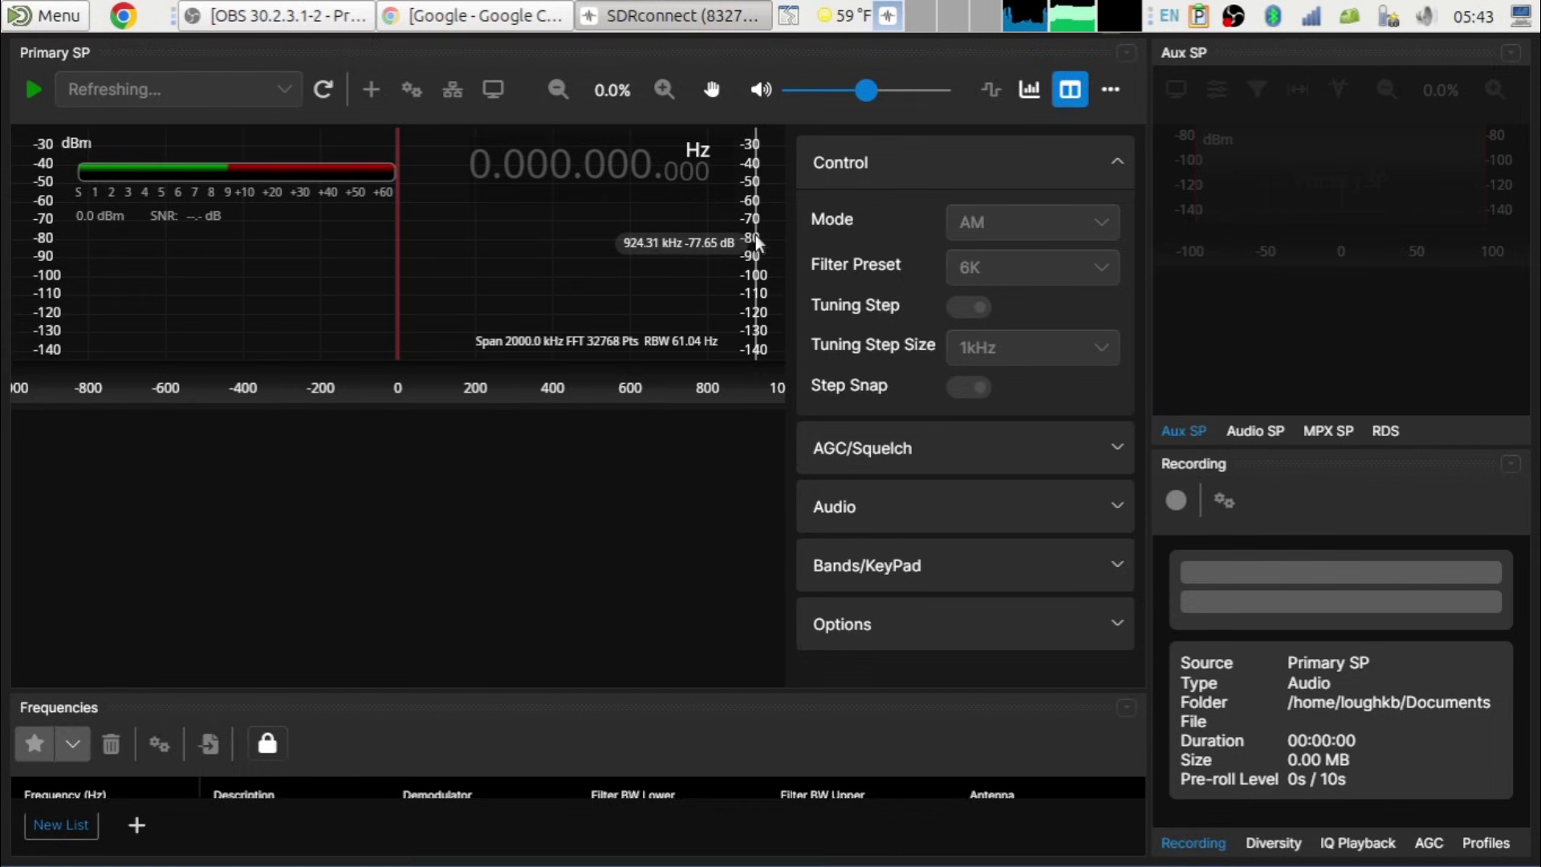
# Step: Start the RSPdx receiving at 10.000 MHz, zoom the spectrum to 40%, and lower the volume
pyautogui.moveTo(598, 9)
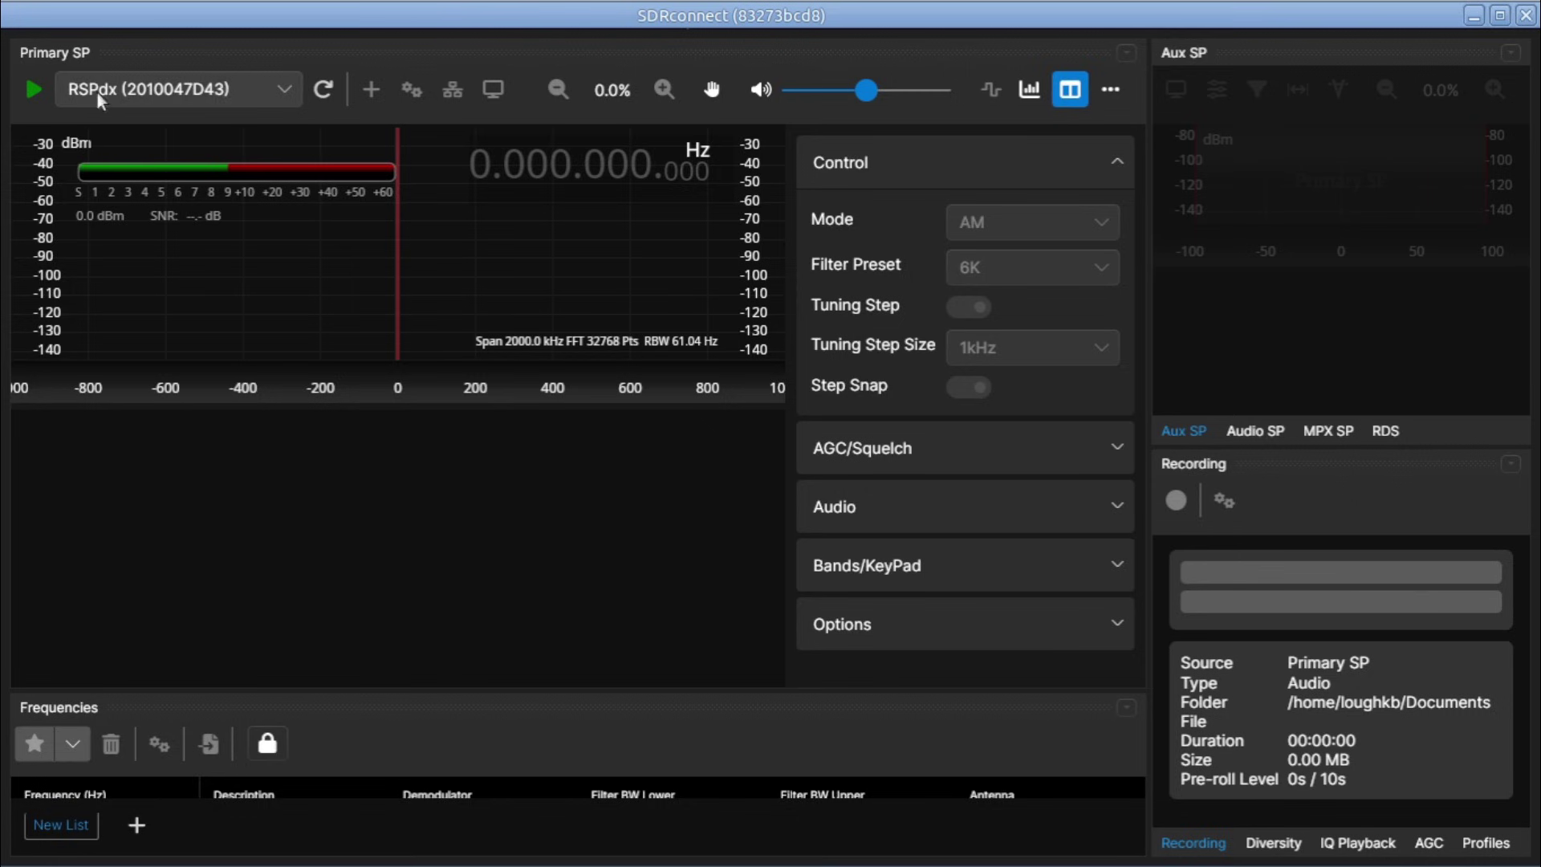
pyautogui.click(36, 88)
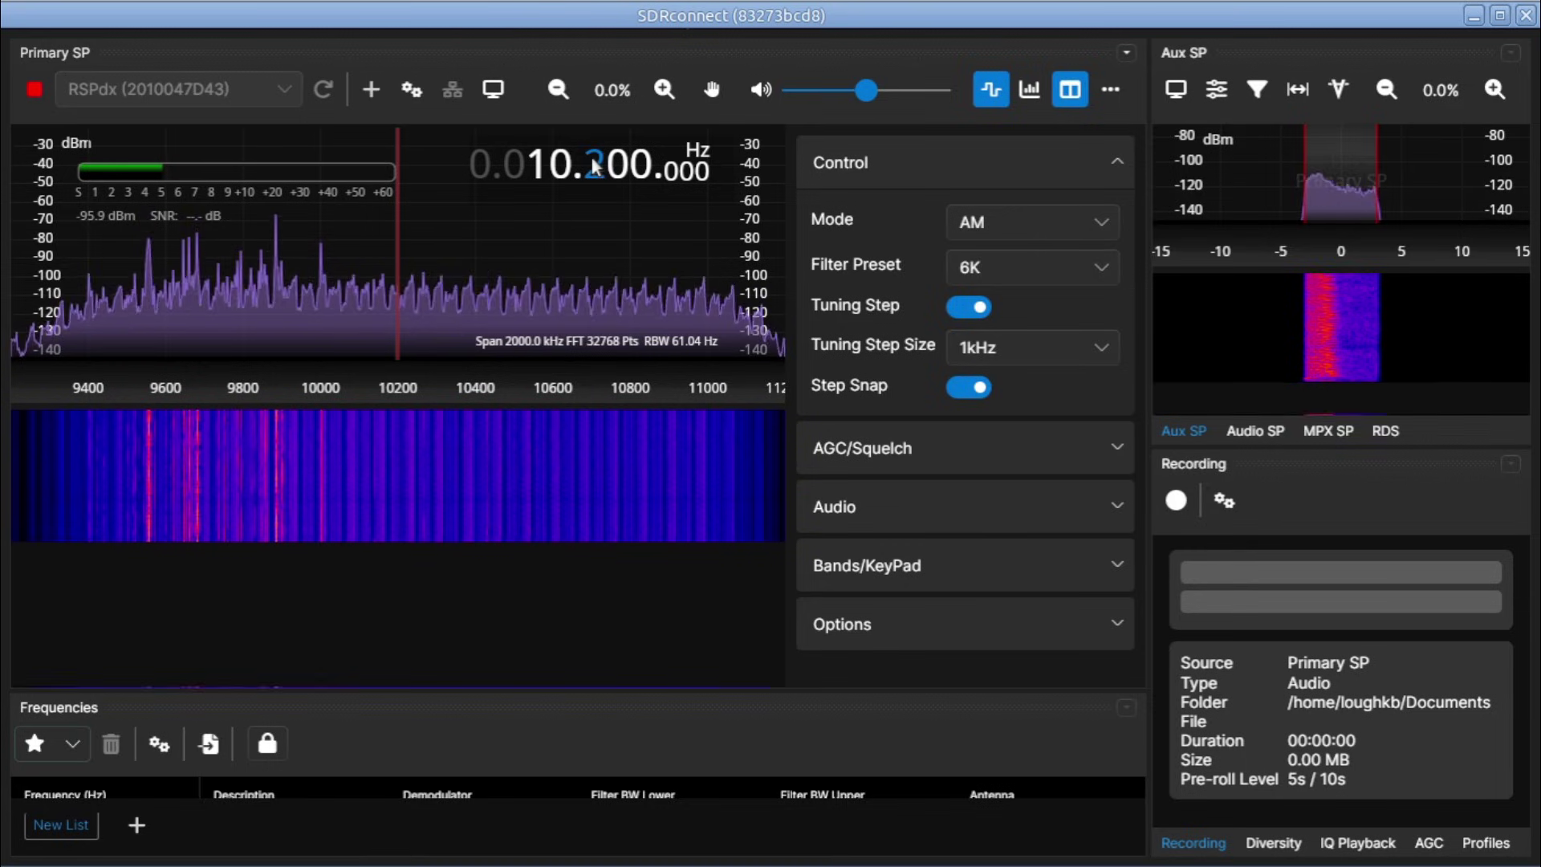
pyautogui.scroll(-2, 594, 167)
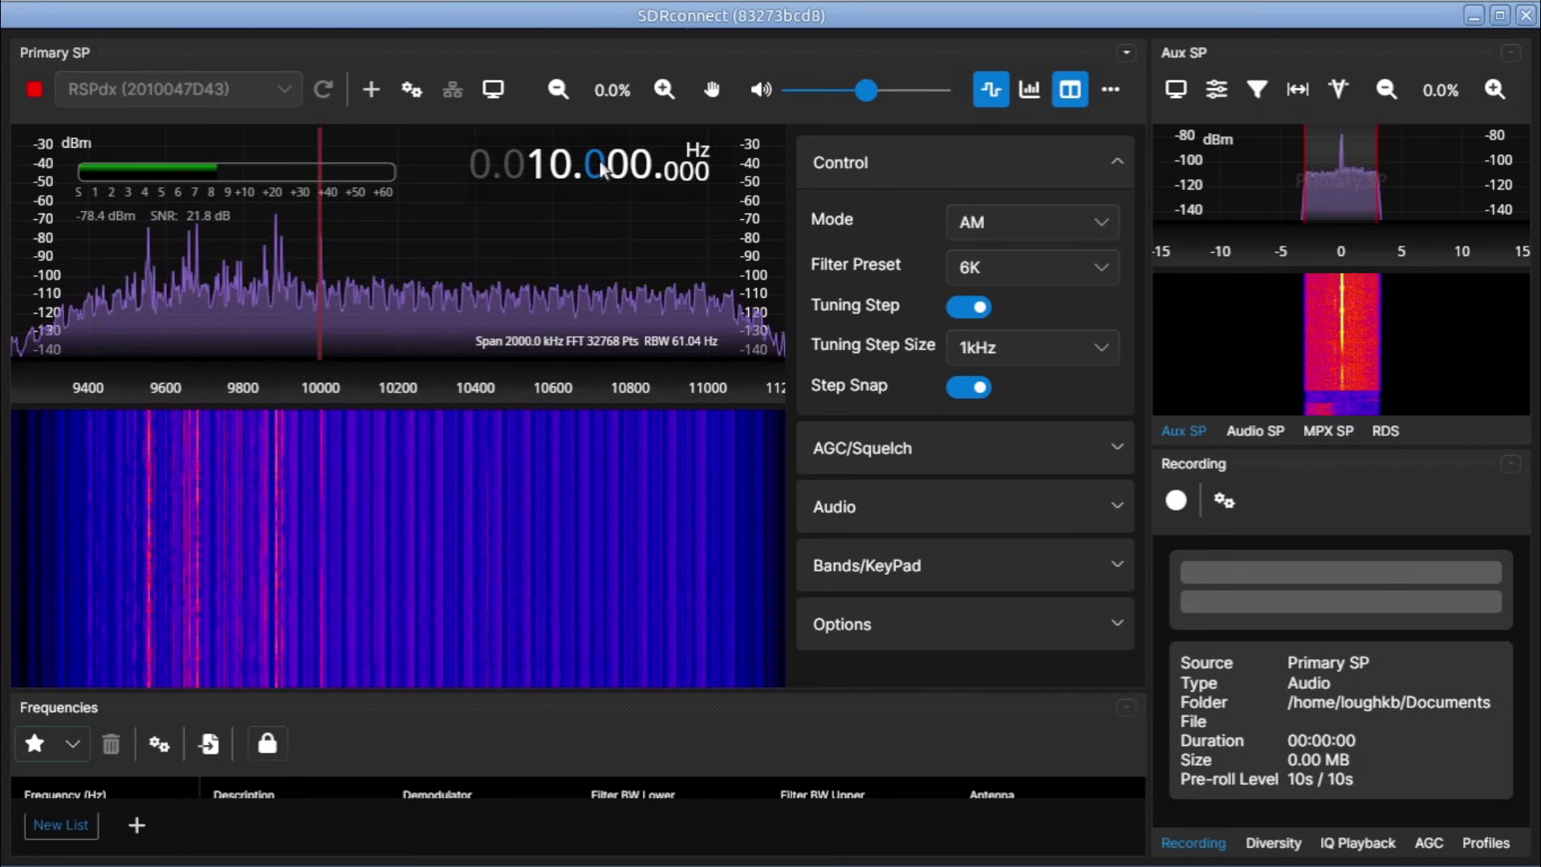
pyautogui.click(664, 90)
pyautogui.click(664, 90)
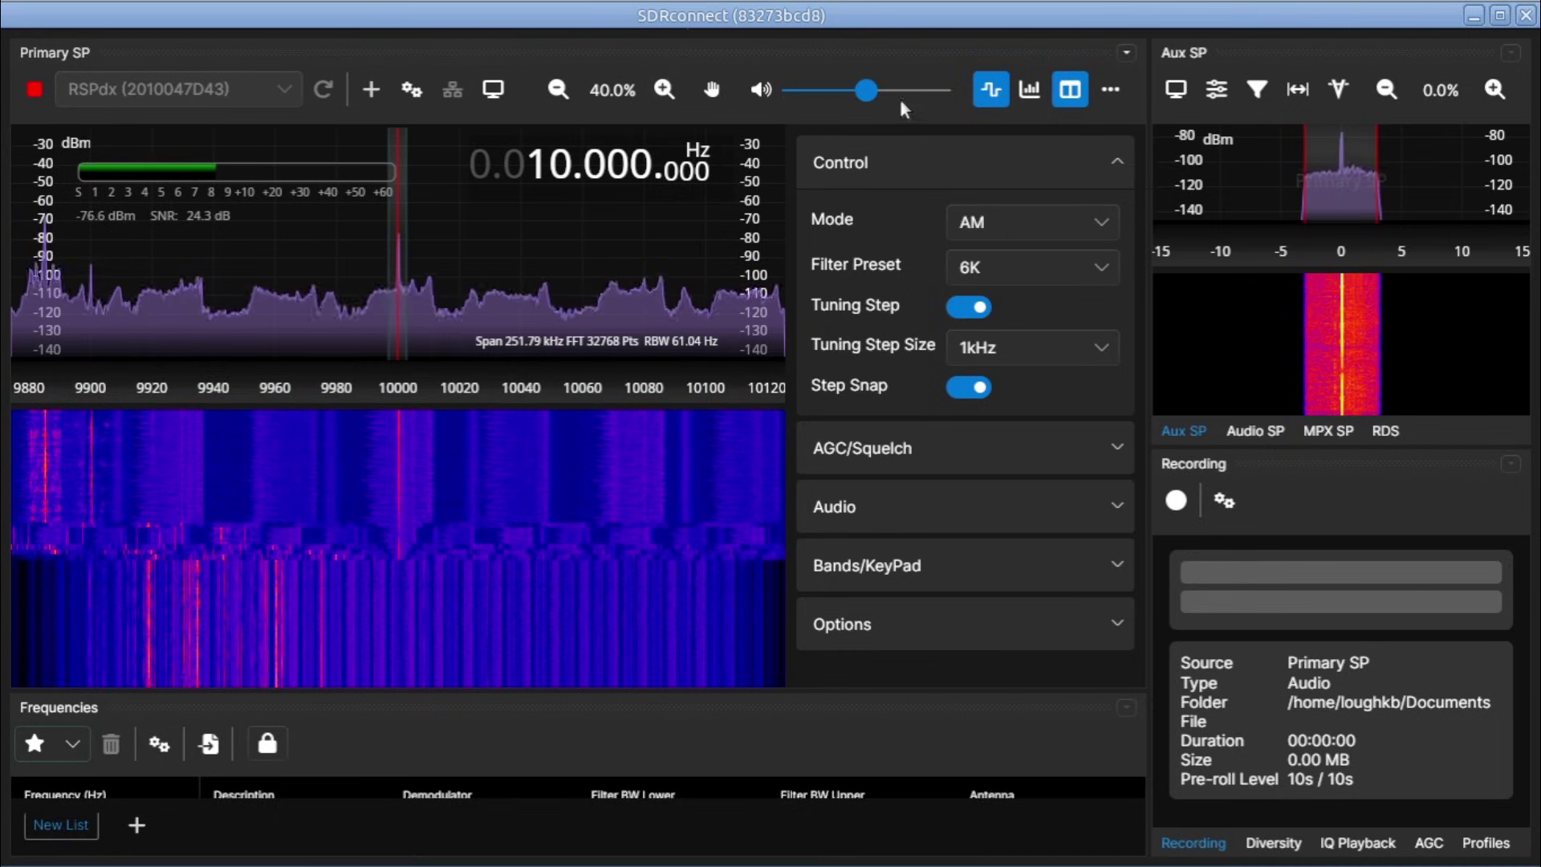
pyautogui.scroll(-10, 871, 97)
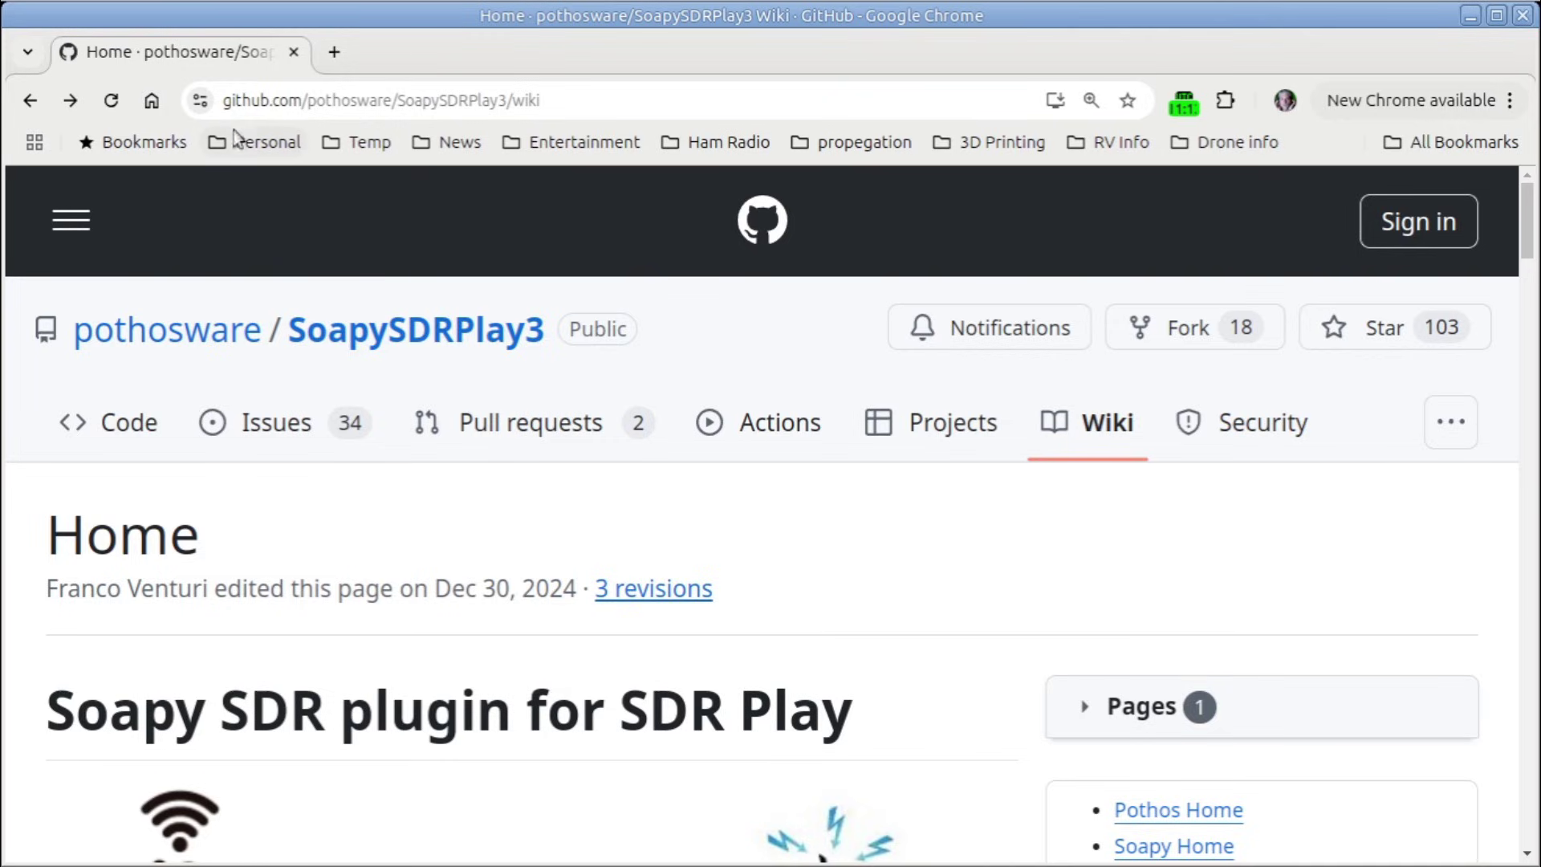
# Step: Scroll the SoapySDRPlay3 wiki down to its git clone, cmake .., make and sudo make install commands
pyautogui.moveTo(224, 100); pyautogui.dragTo(548, 100)
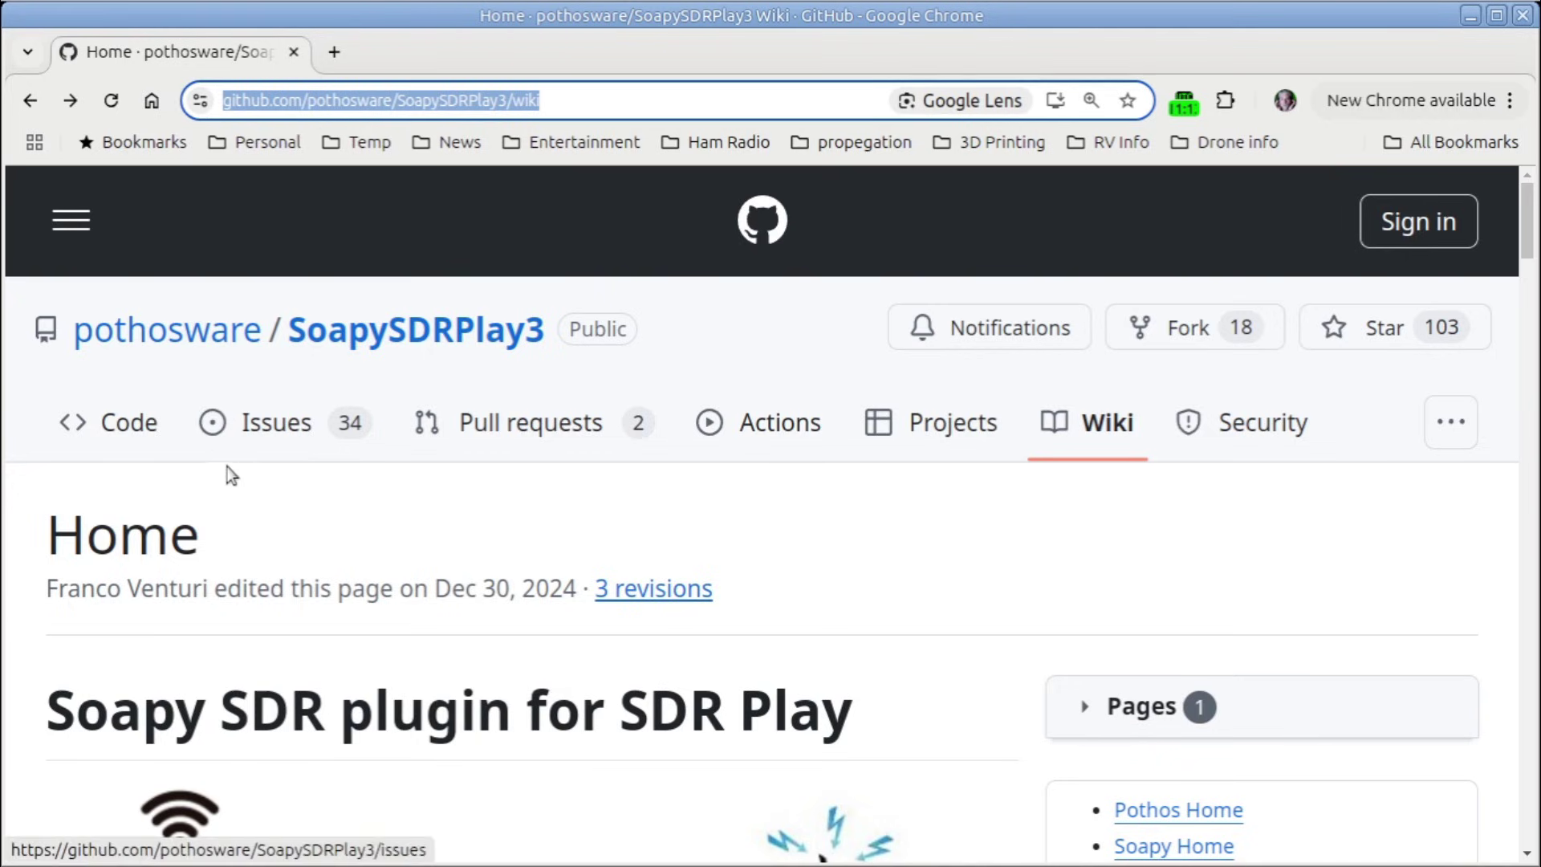
pyautogui.scroll(-5, 227, 474)
pyautogui.scroll(-12, 325, 468)
pyautogui.scroll(-7, 327, 470)
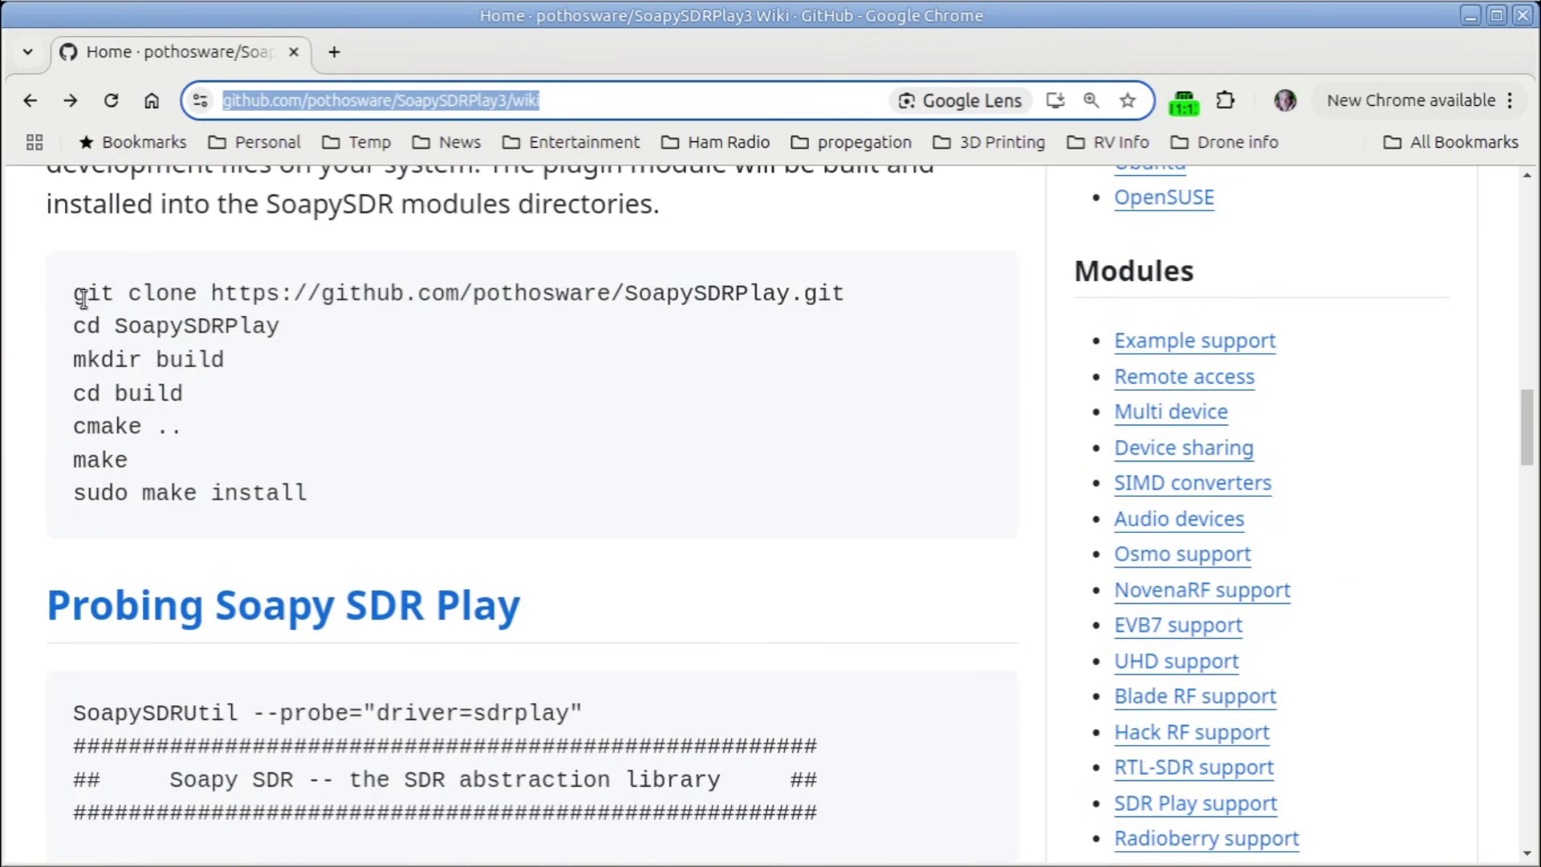
pyautogui.moveTo(74, 294)
pyautogui.mouseDown()
pyautogui.moveTo(165, 327)
pyautogui.moveTo(252, 491)
pyautogui.moveTo(328, 504)
pyautogui.mouseUp()
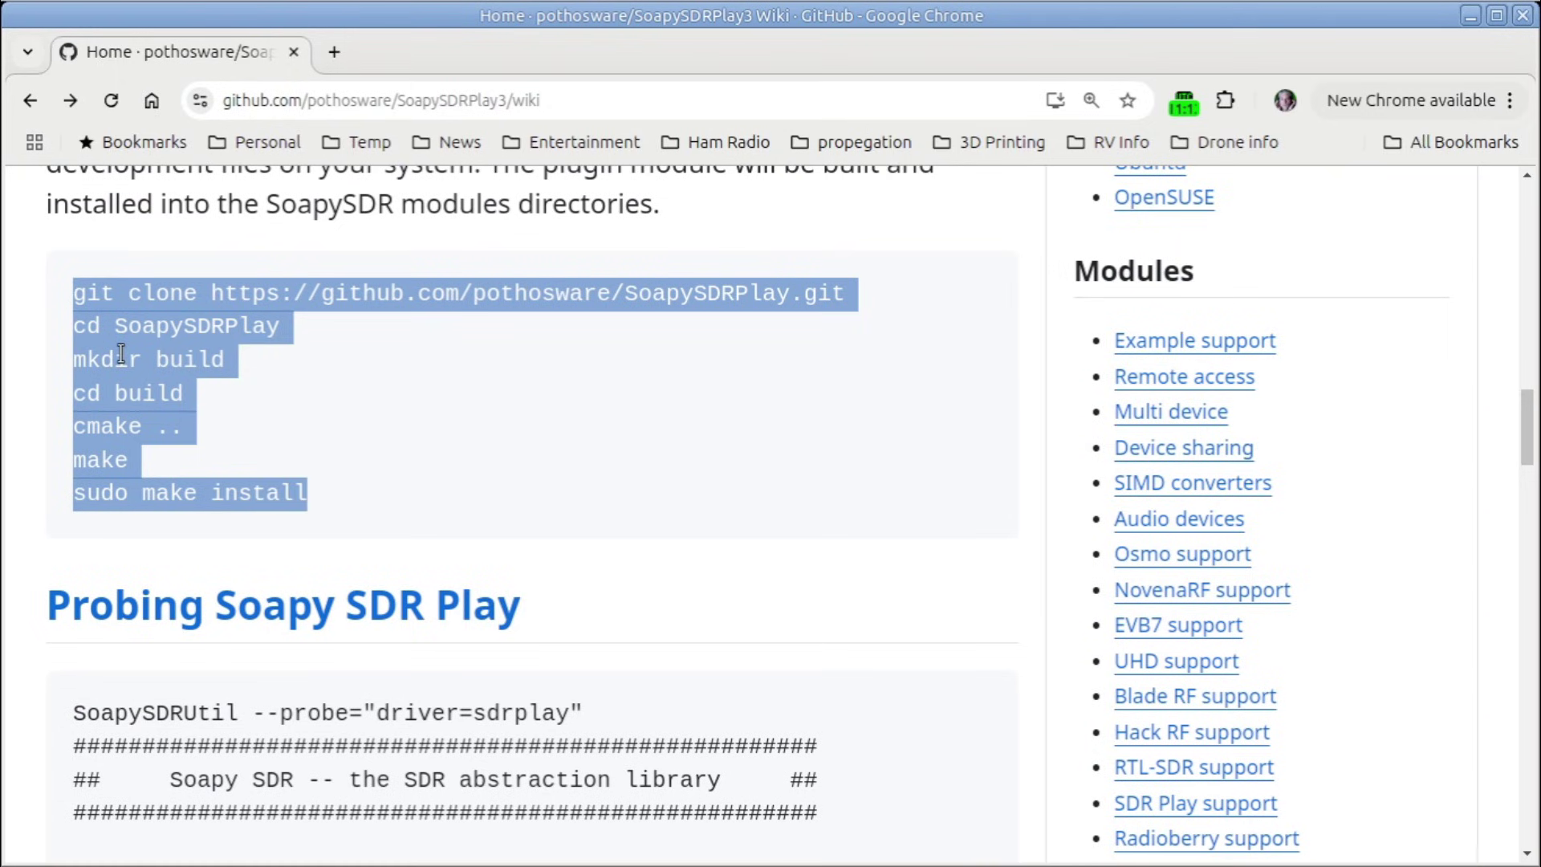
pyautogui.click(322, 499)
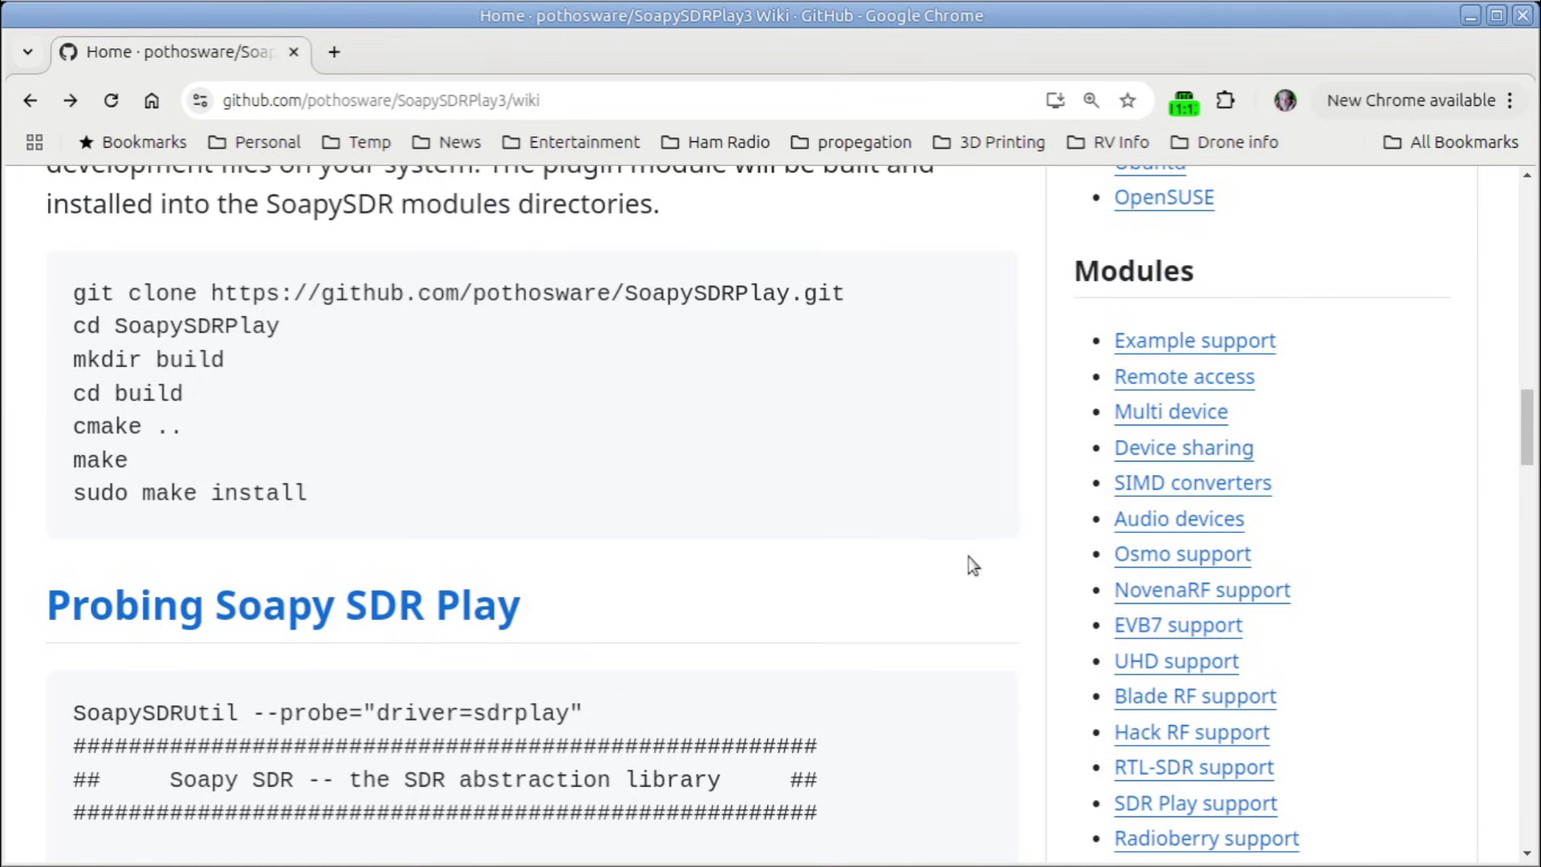
# Step: Launch Synaptic Package Manager by searching 'syn' in the applications menu
pyautogui.press('super')
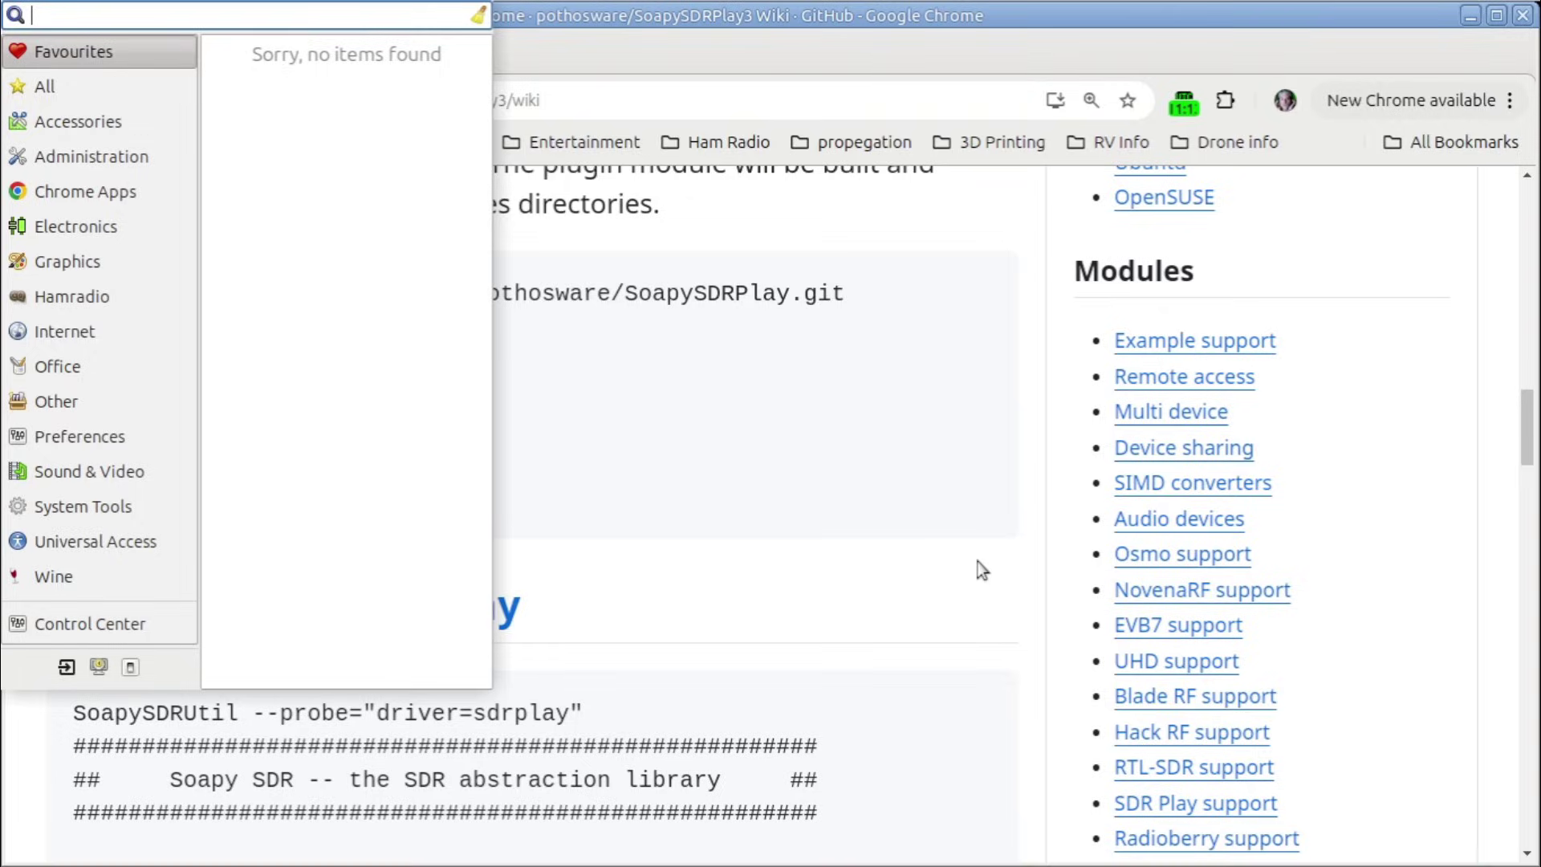
pyautogui.write('syn')
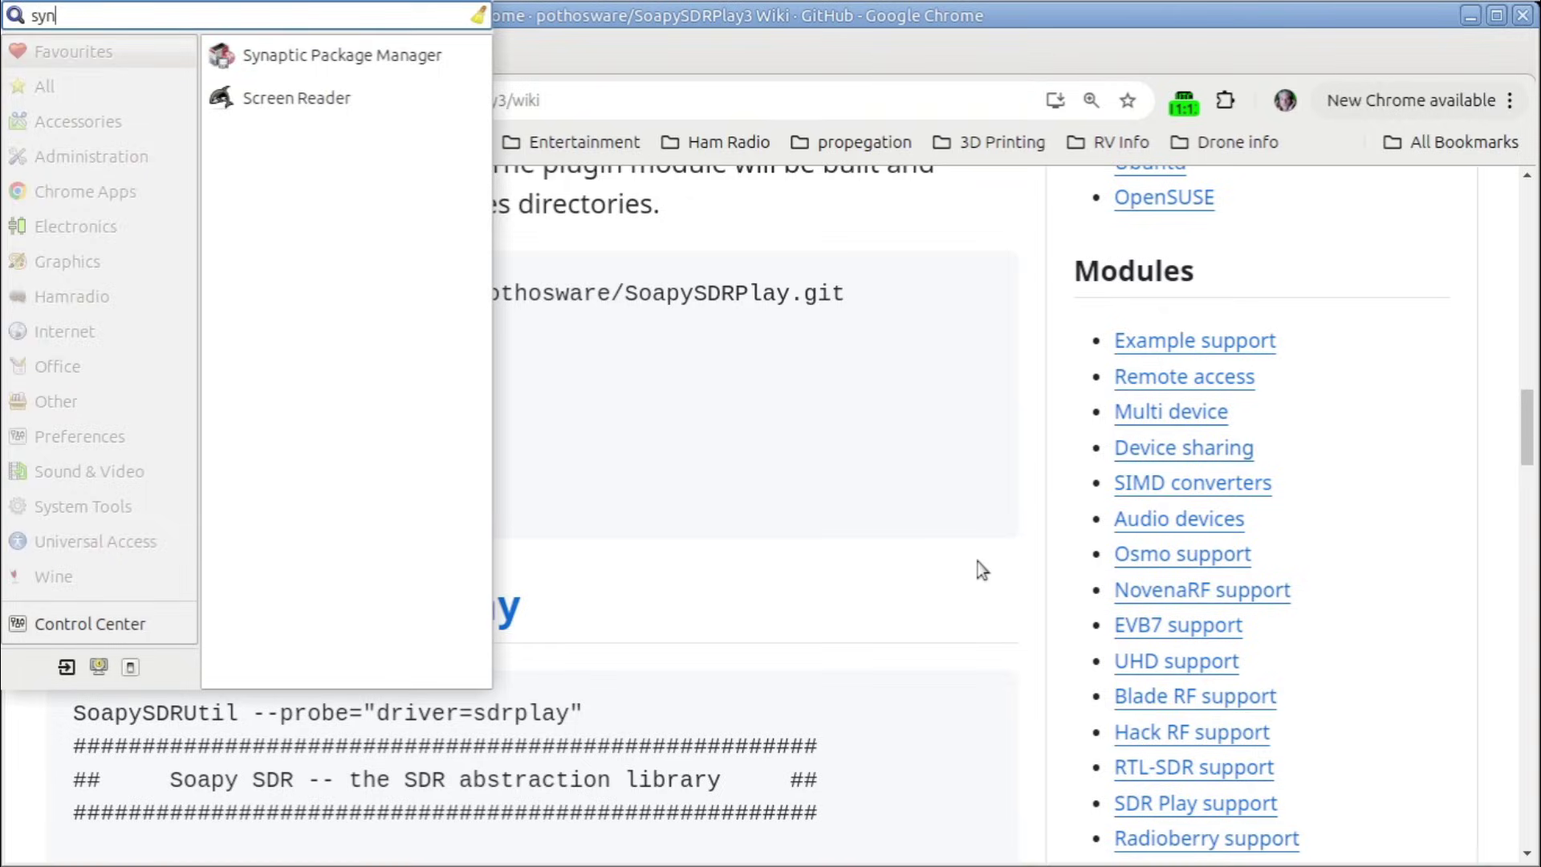
pyautogui.press('Return')
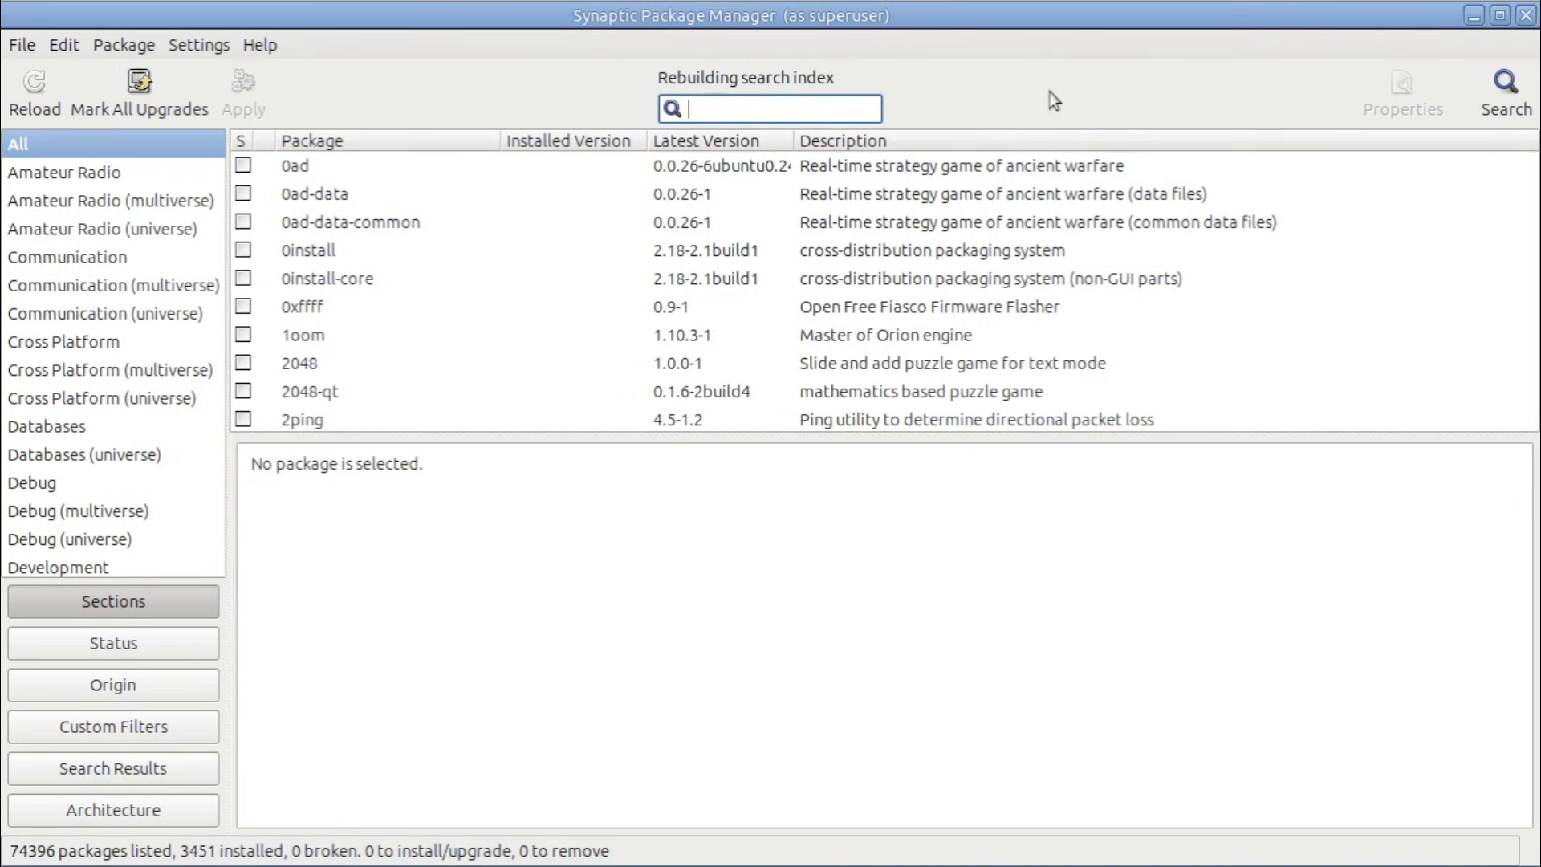
# Step: Filter for build-essential, confirm version 12.10ubuntu1 is installed, then clear the search text
pyautogui.write('build-ess')
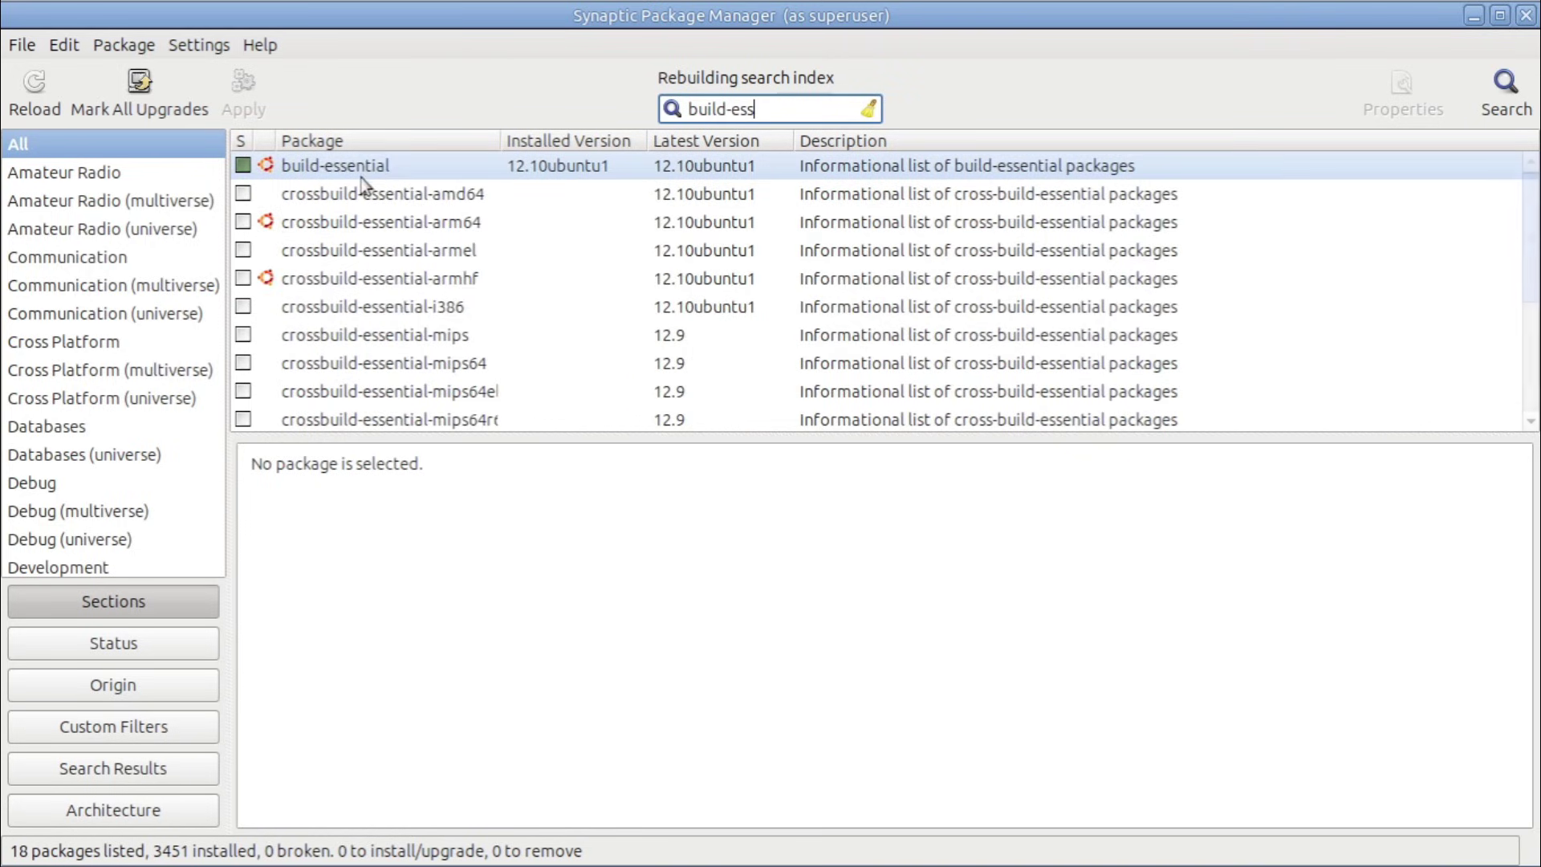
pyautogui.click(243, 165)
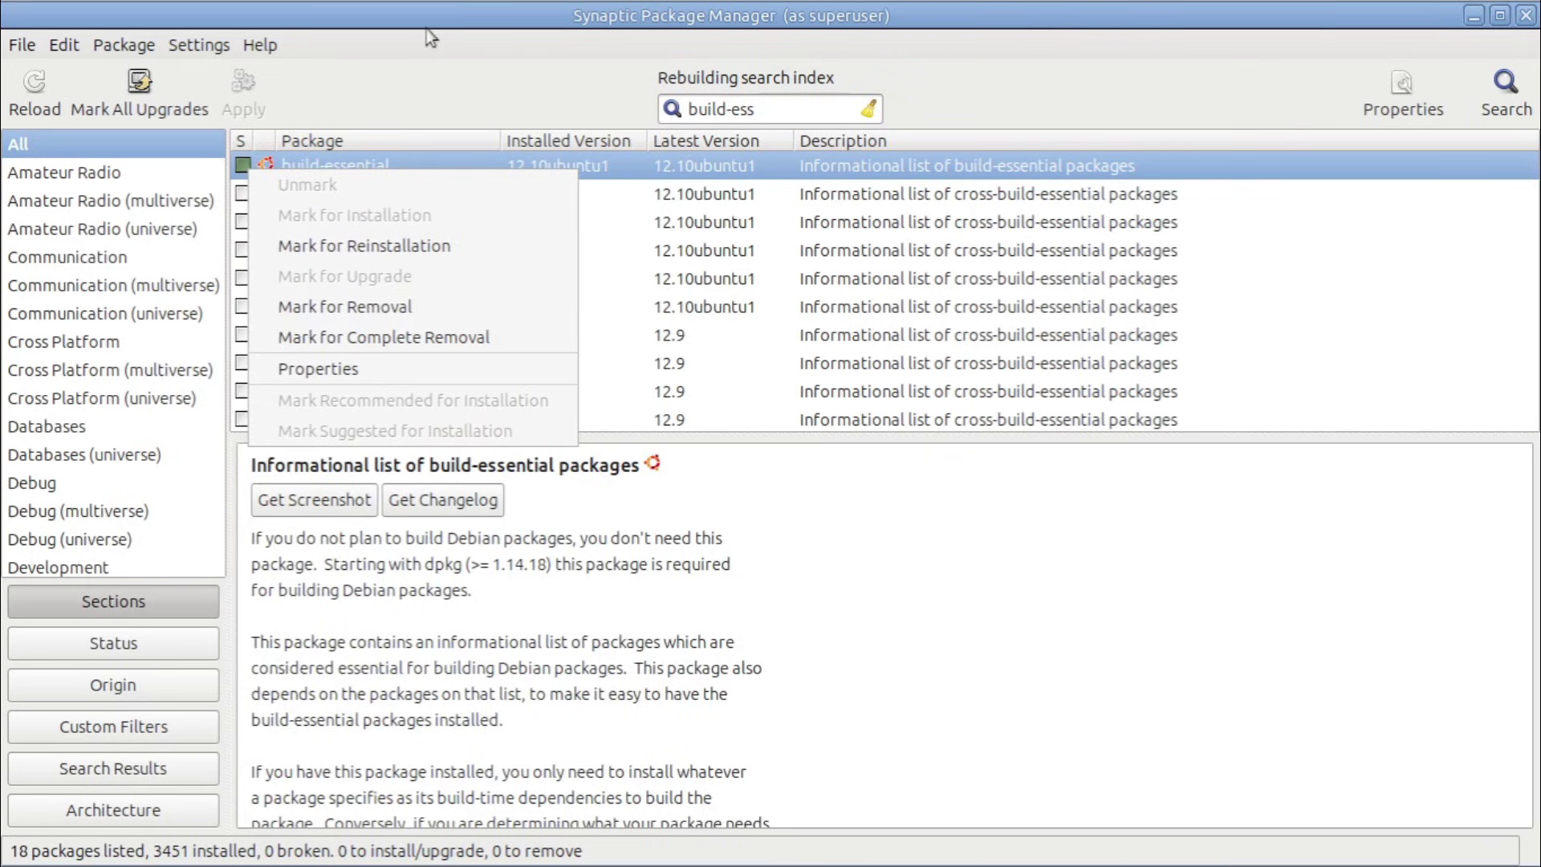
pyautogui.click(420, 57)
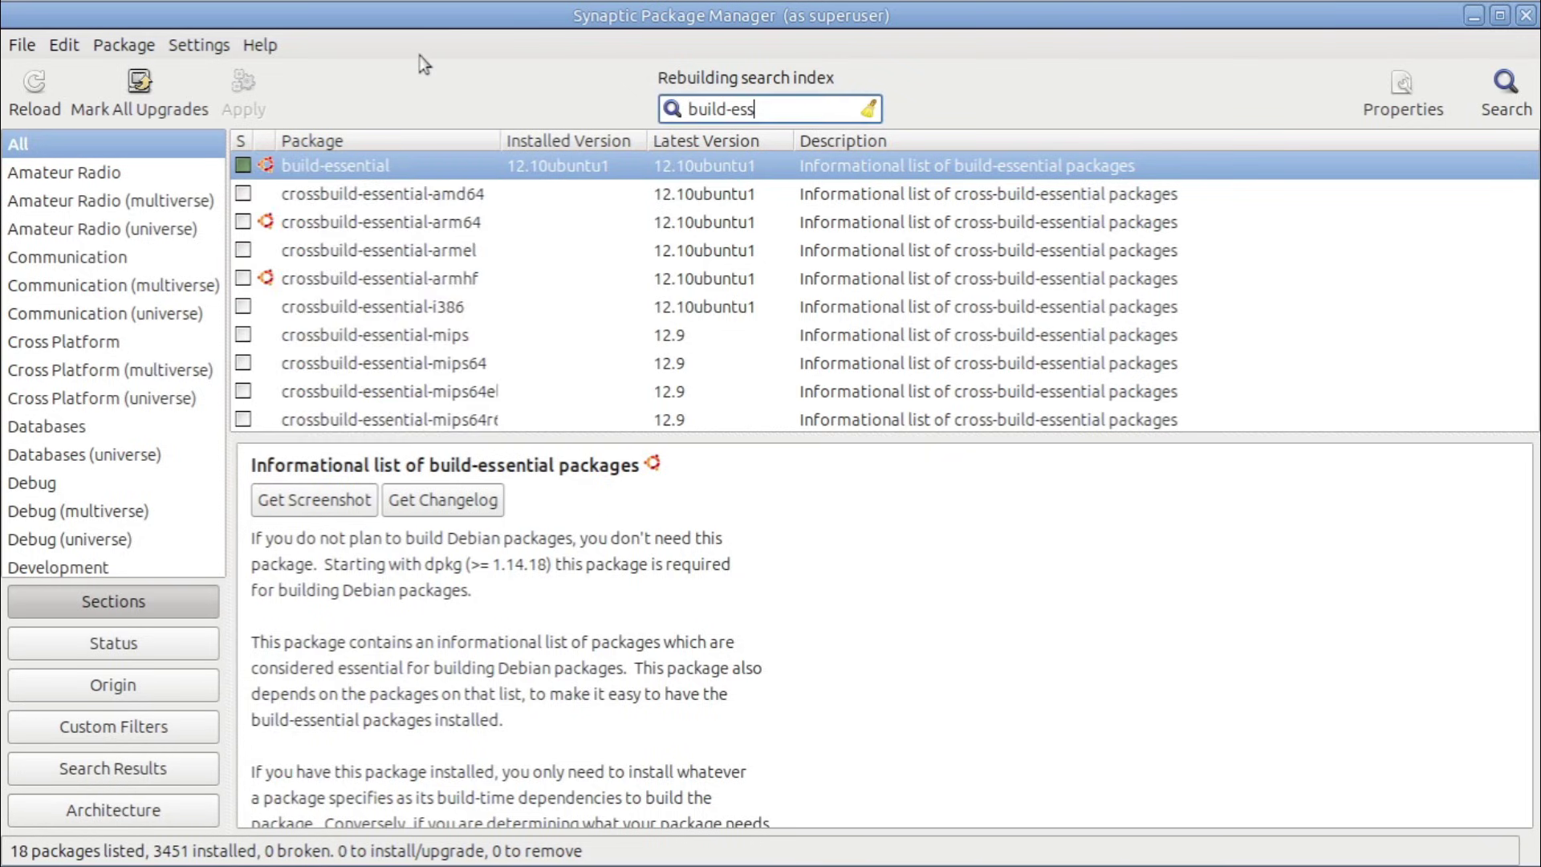
pyautogui.doubleClick(769, 102)
pyautogui.click(770, 102)
pyautogui.doubleClick(769, 102)
pyautogui.click(768, 102)
pyautogui.press('BackSpace')
pyautogui.press('BackSpace')
pyautogui.press('BackSpace')
pyautogui.press('BackSpace')
pyautogui.press('BackSpace')
pyautogui.press('BackSpace')
pyautogui.press('BackSpace')
pyautogui.press('BackSpace')
pyautogui.press('BackSpace')
# Step: Filter for 'cmake' then 'soapysd', confirming cmake 3.30.3-1 and libsoapysdr-dev 0.8.1-5 are installed
pyautogui.write('cmake')
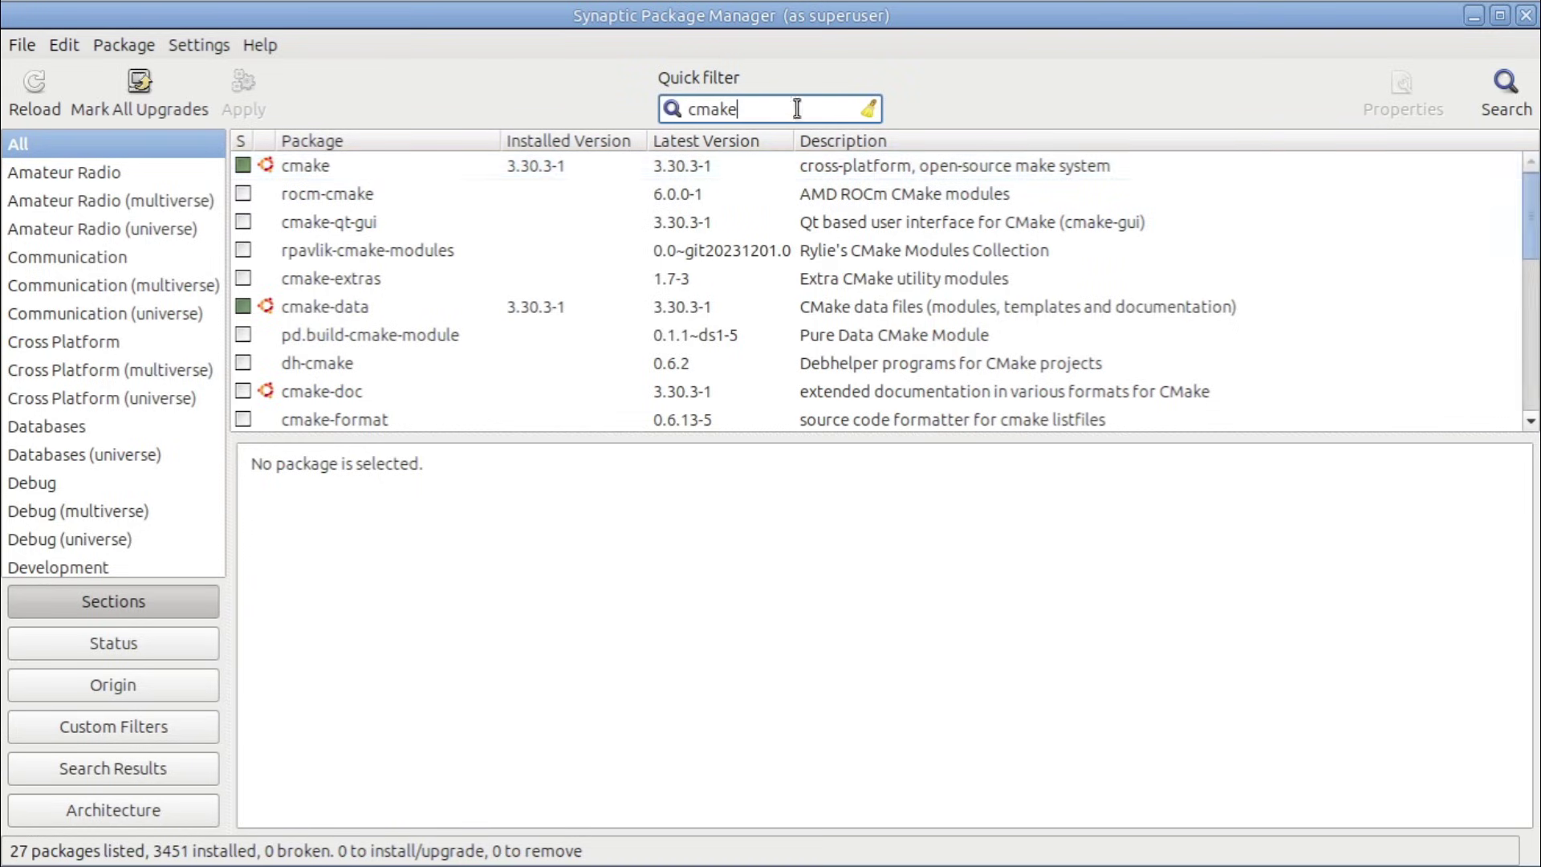
pyautogui.press('BackSpace')
pyautogui.press('BackSpace')
pyautogui.press('BackSpace')
pyautogui.press('BackSpace')
pyautogui.press('BackSpace')
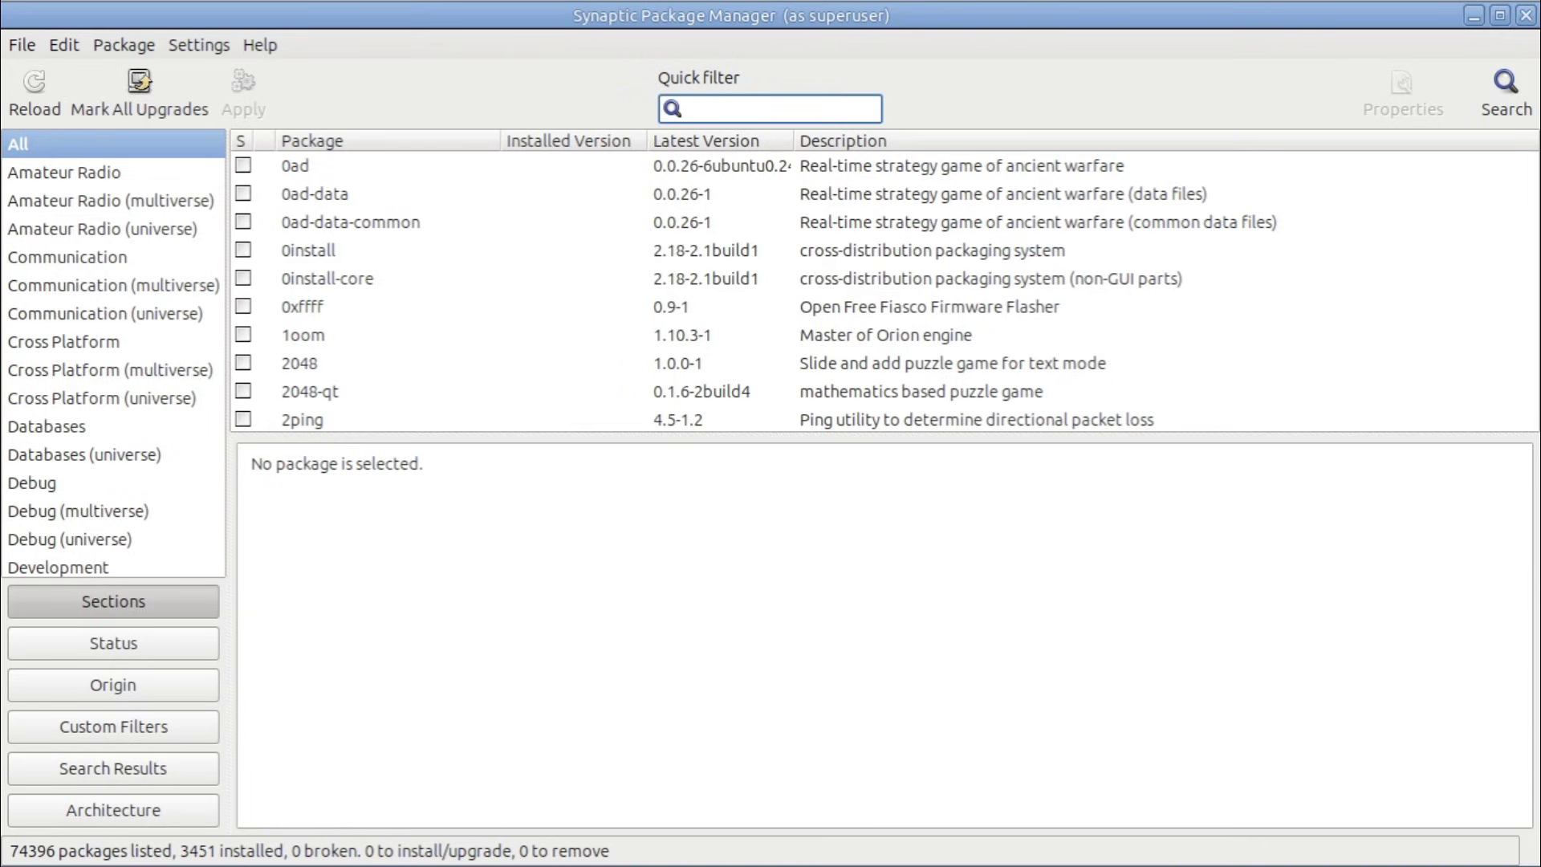
pyautogui.write('soapysdr-dev')
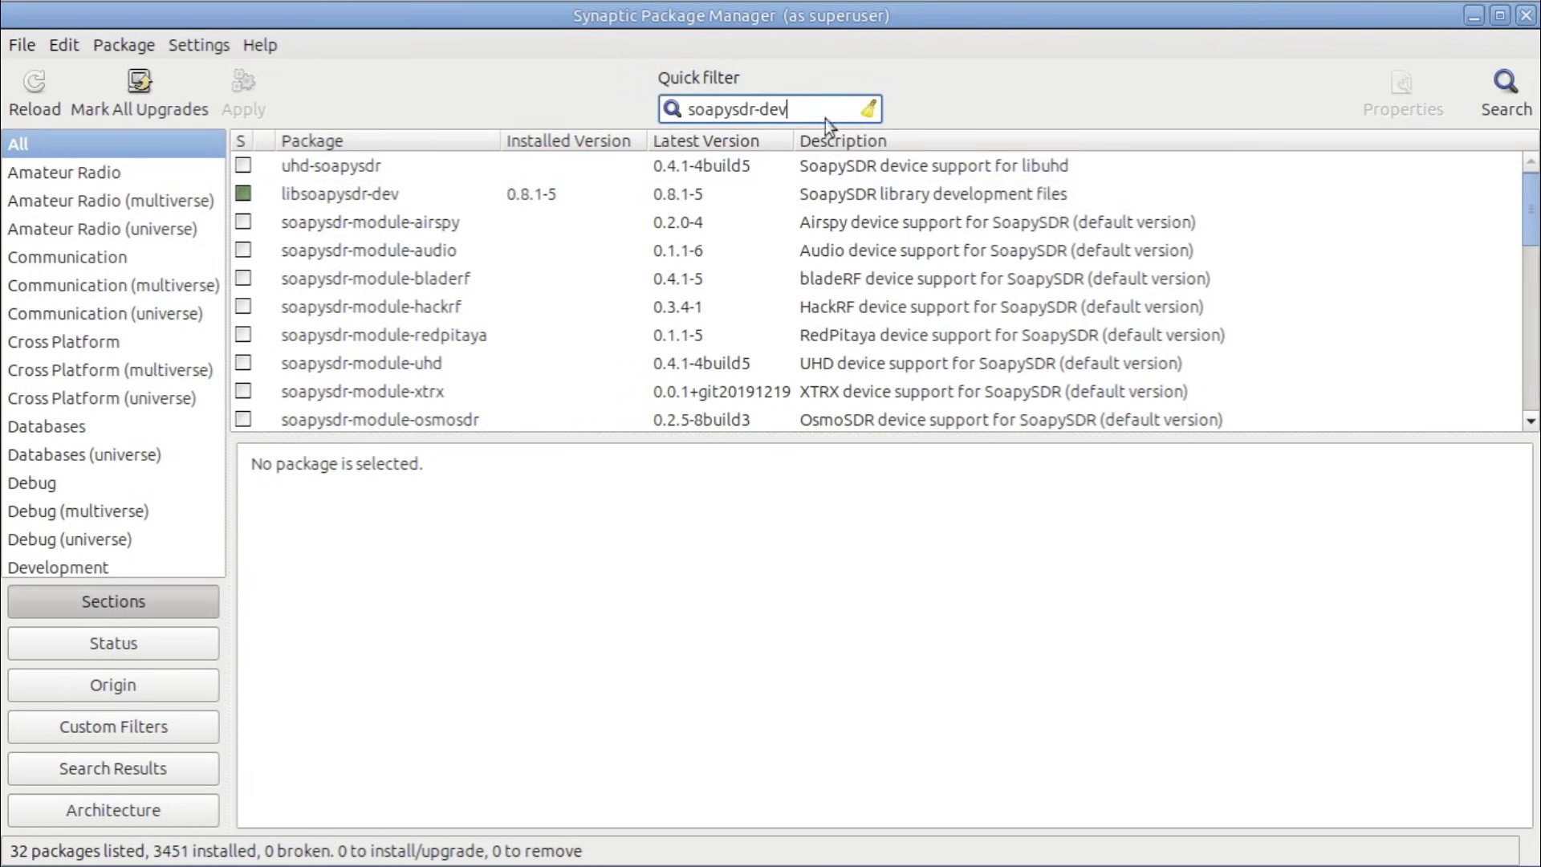
pyautogui.tripleClick(801, 107)
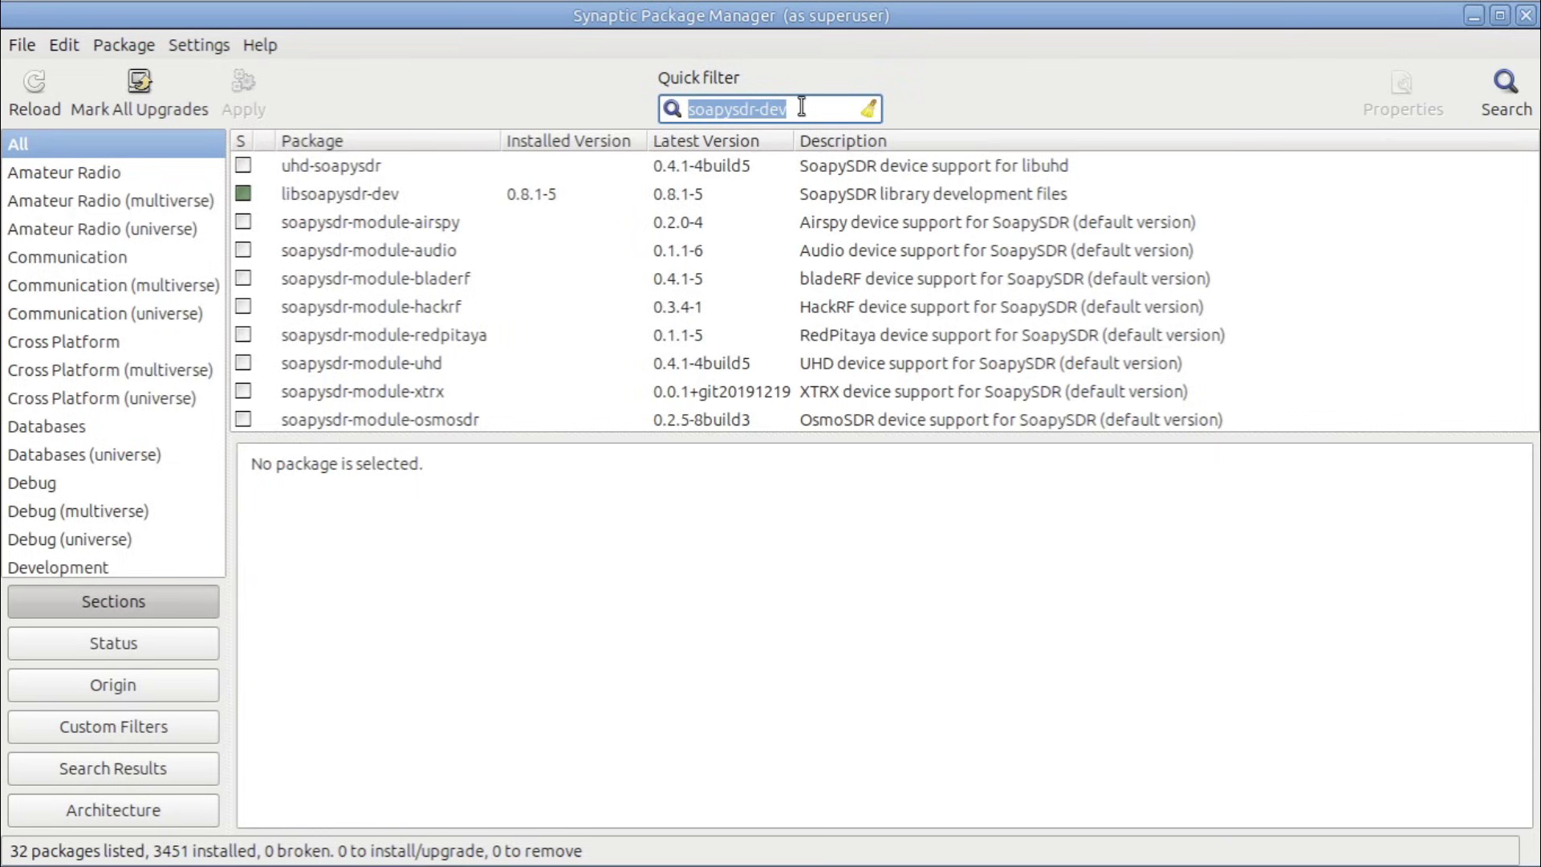
# Step: Filter for 'gqrx' to confirm gqrx-sdr is installed, then close Synaptic
pyautogui.write('gqrx')
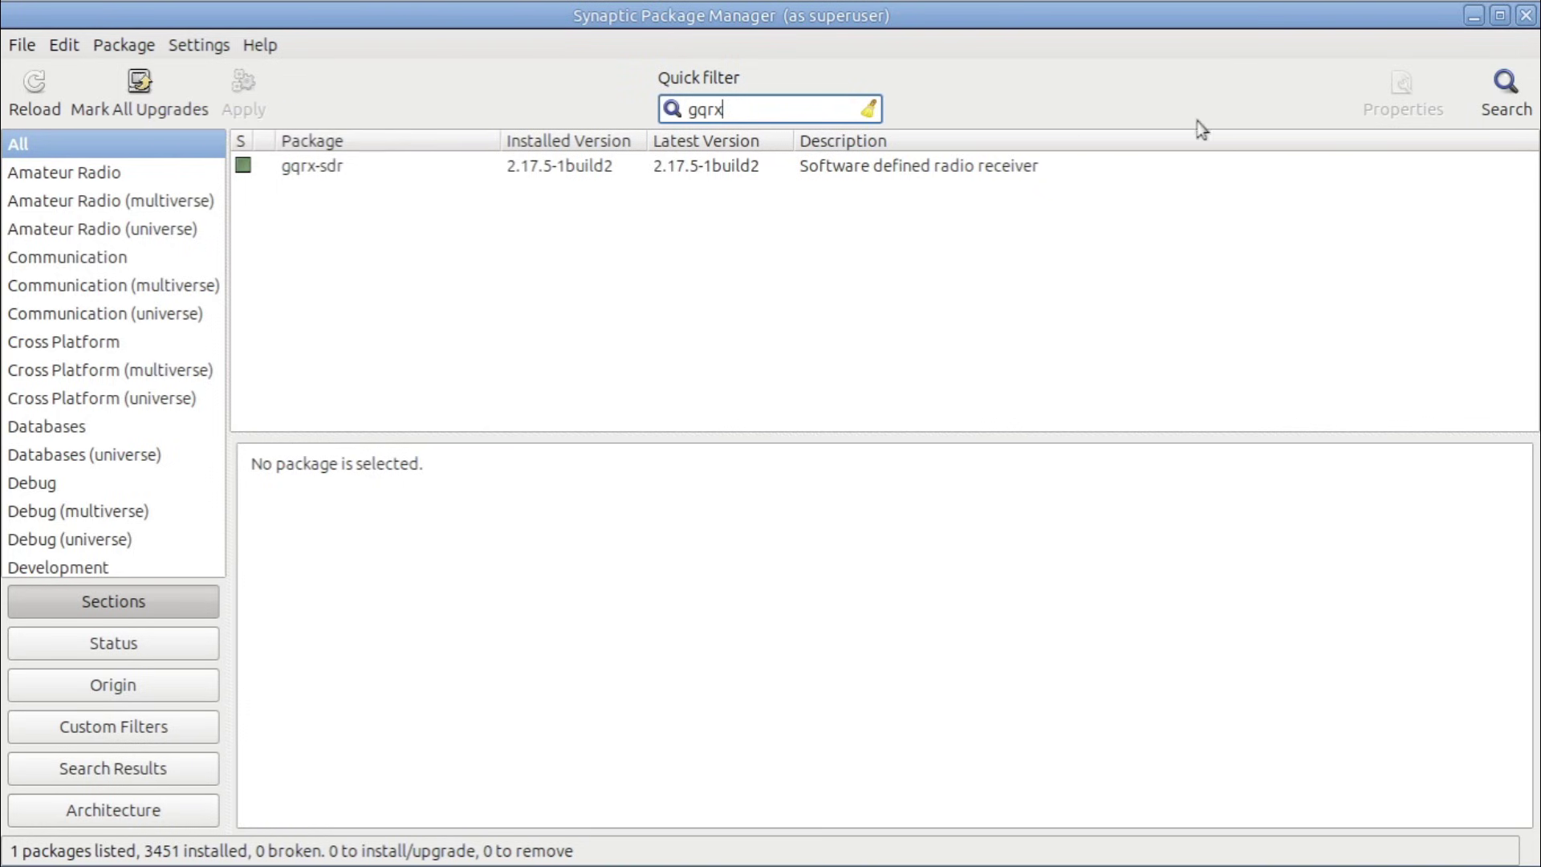
pyautogui.click(1525, 16)
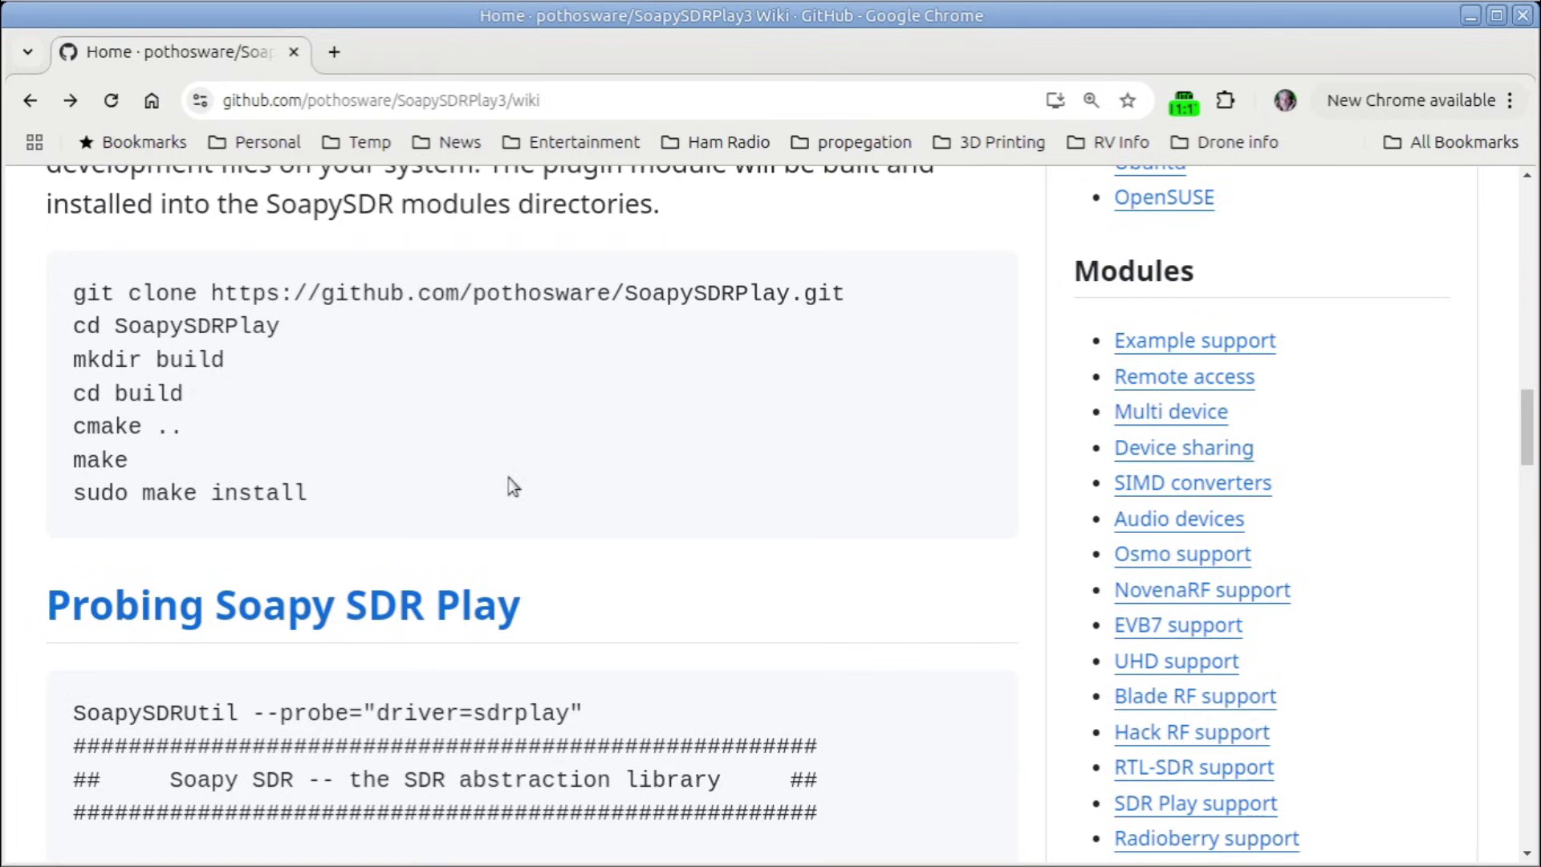
# Step: In a new terminal on the right half, create and enter Desktop/soapy, then bring the wiki forward
pyautogui.hotkey('ctrl', 'alt', 't')
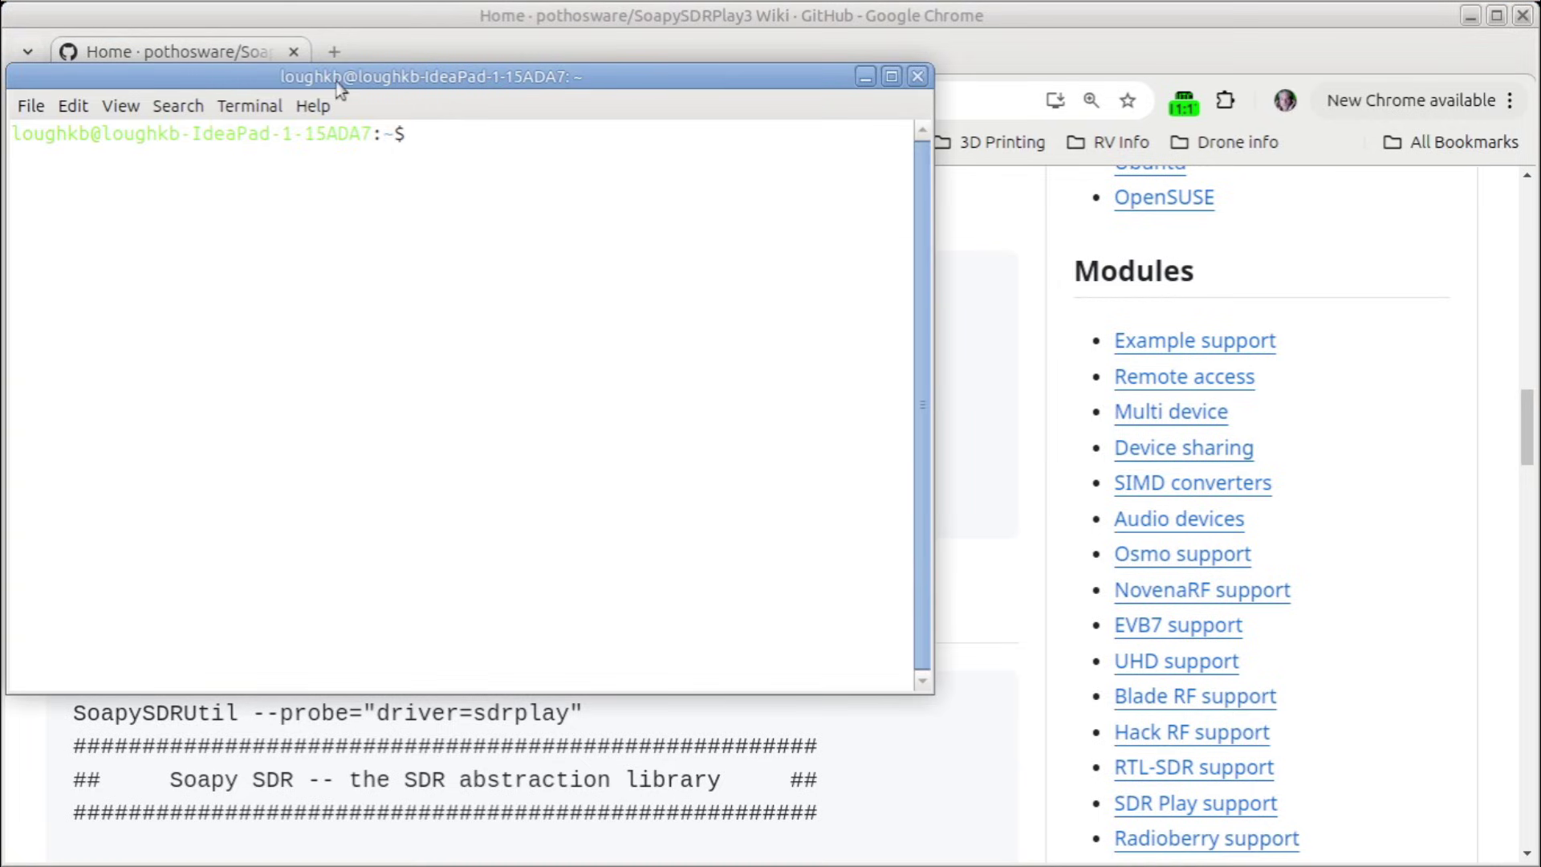
pyautogui.moveTo(315, 77); pyautogui.dragTo(942, 138)
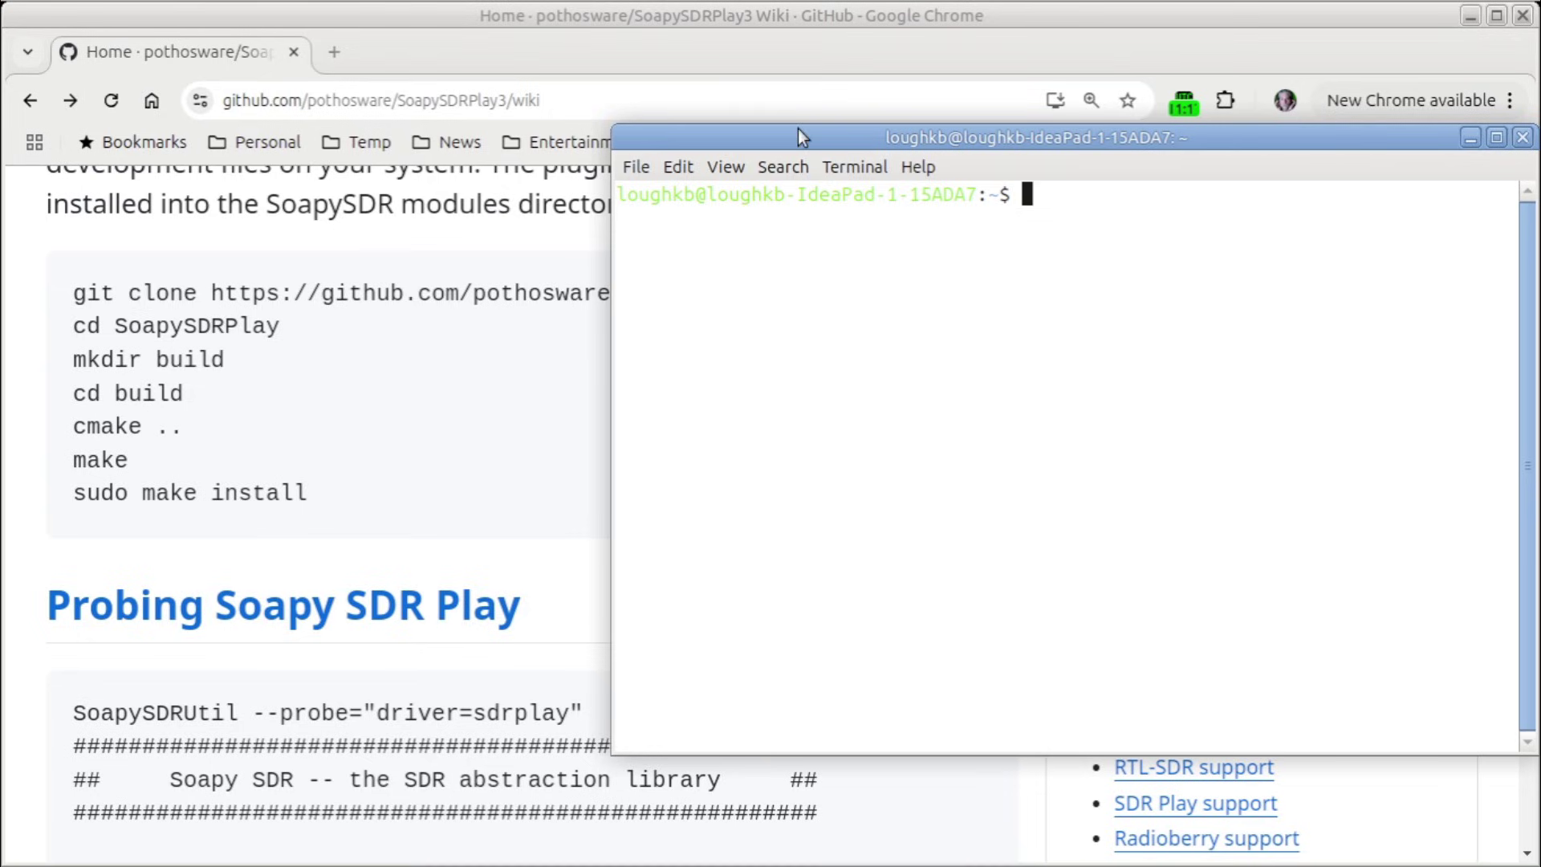
pyautogui.write('cd Desk')
pyautogui.write('top')
pyautogui.press('Return')
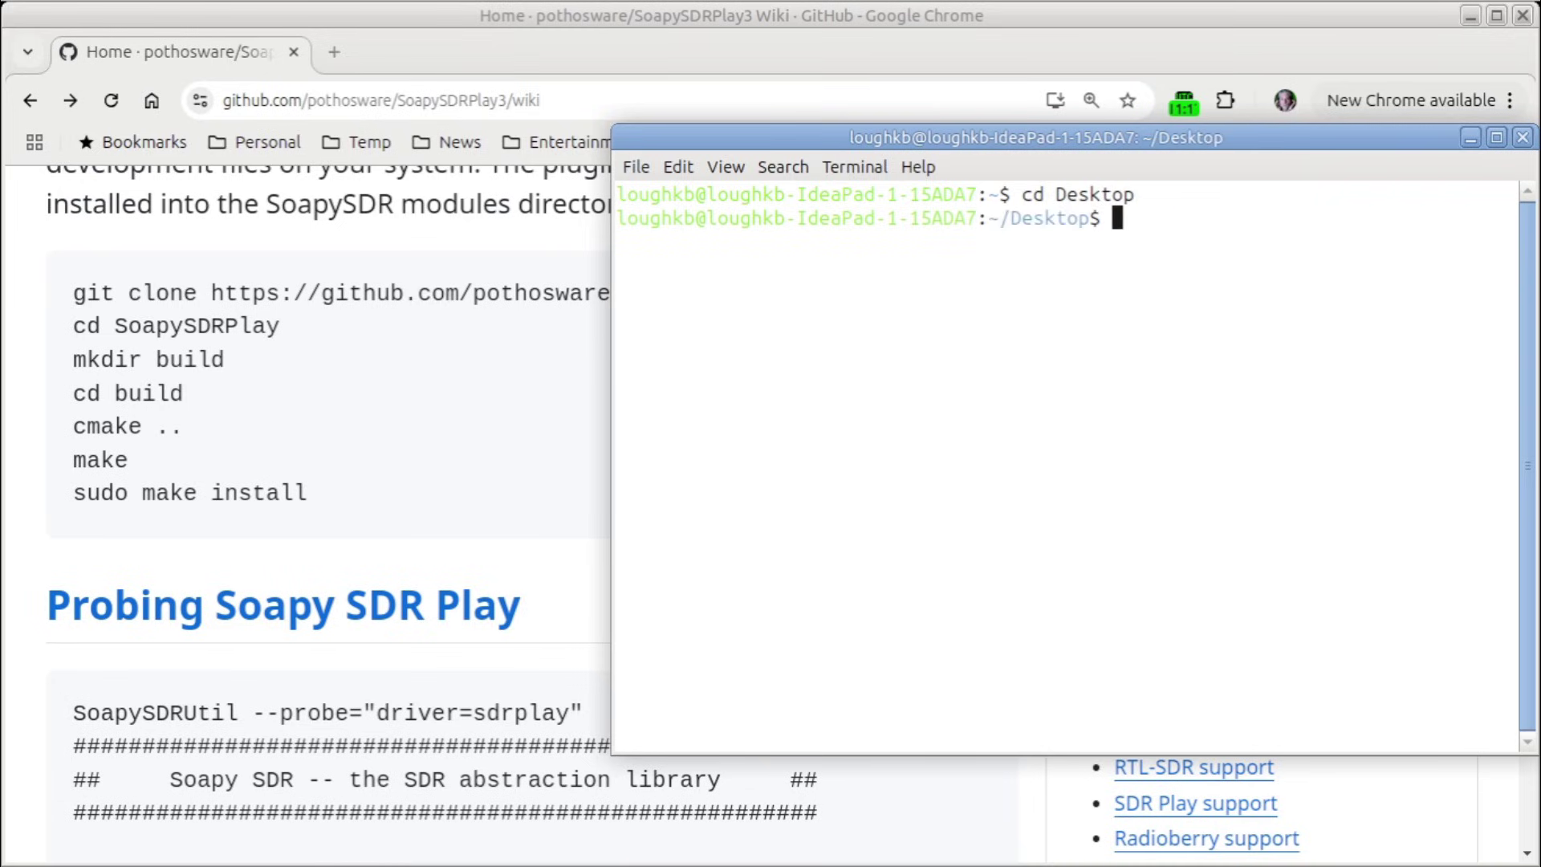
pyautogui.write('mkdir soa')
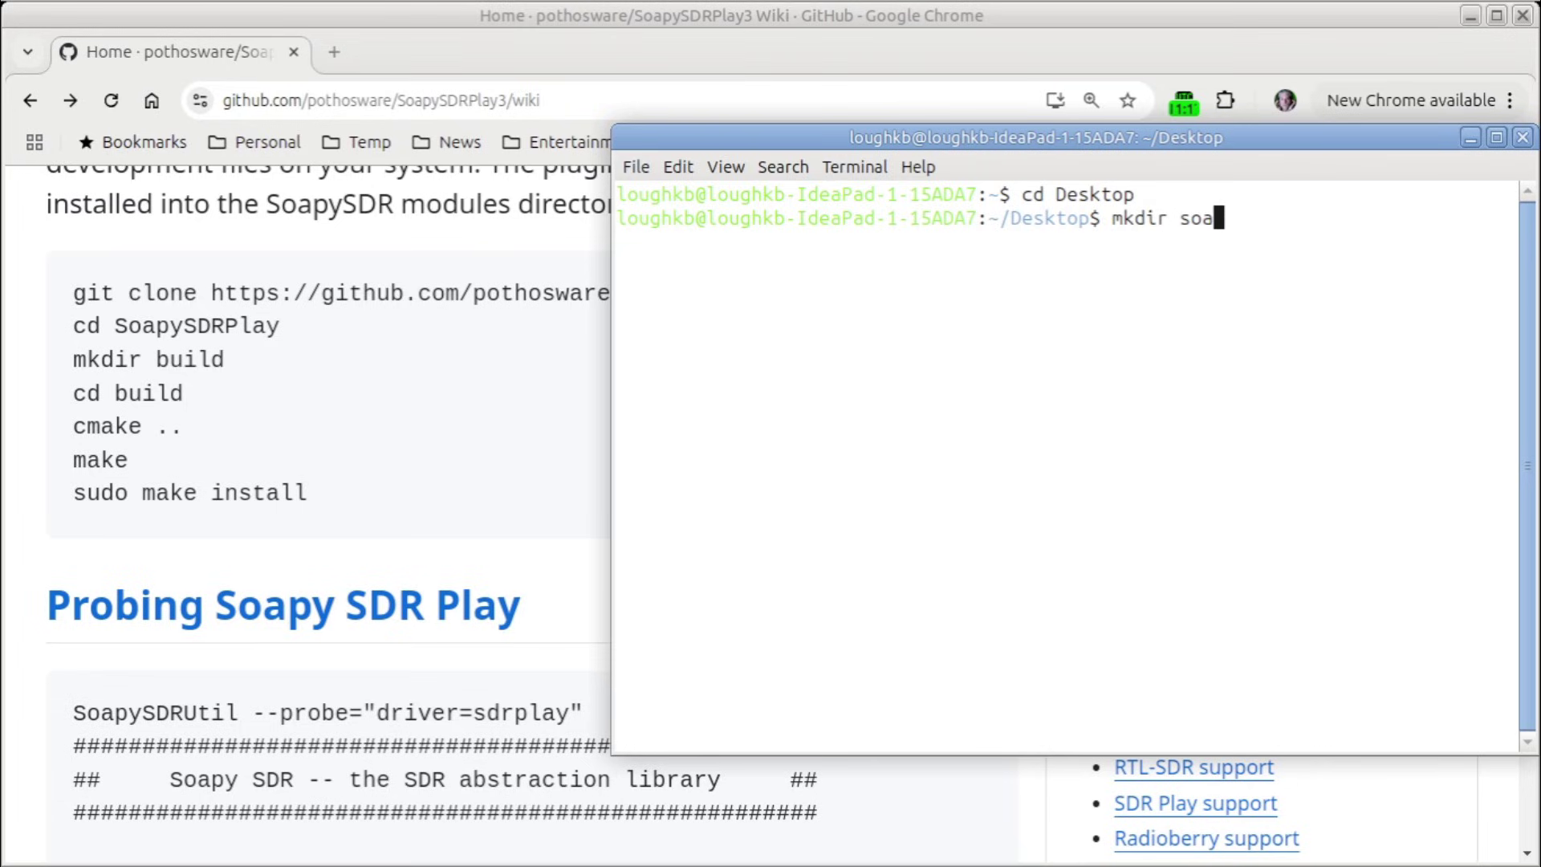
pyautogui.write('py')
pyautogui.press('Return')
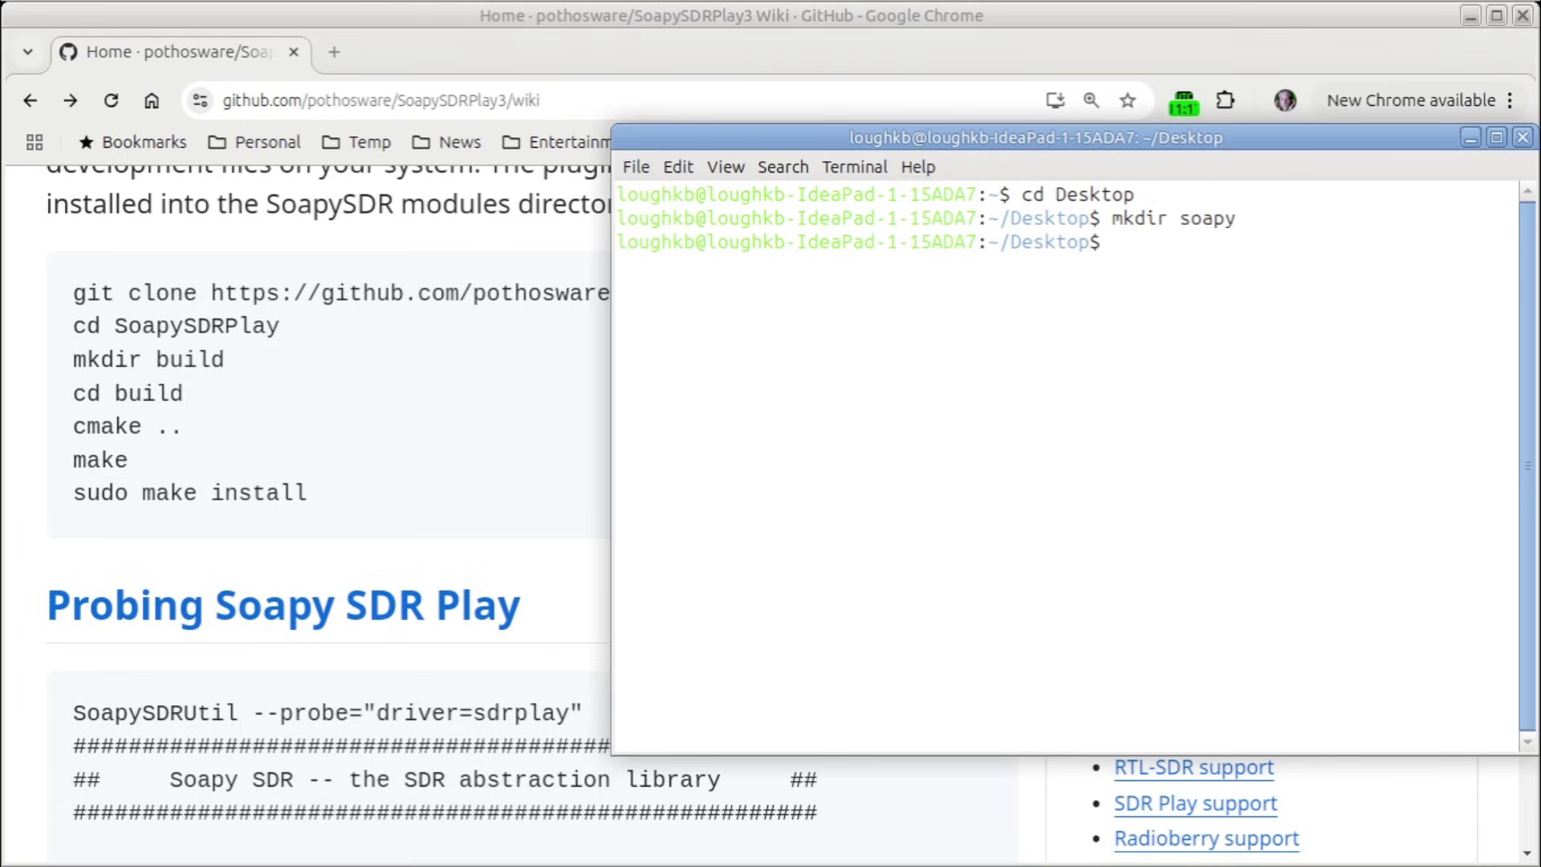
pyautogui.write('cd soapy')
pyautogui.press('Return')
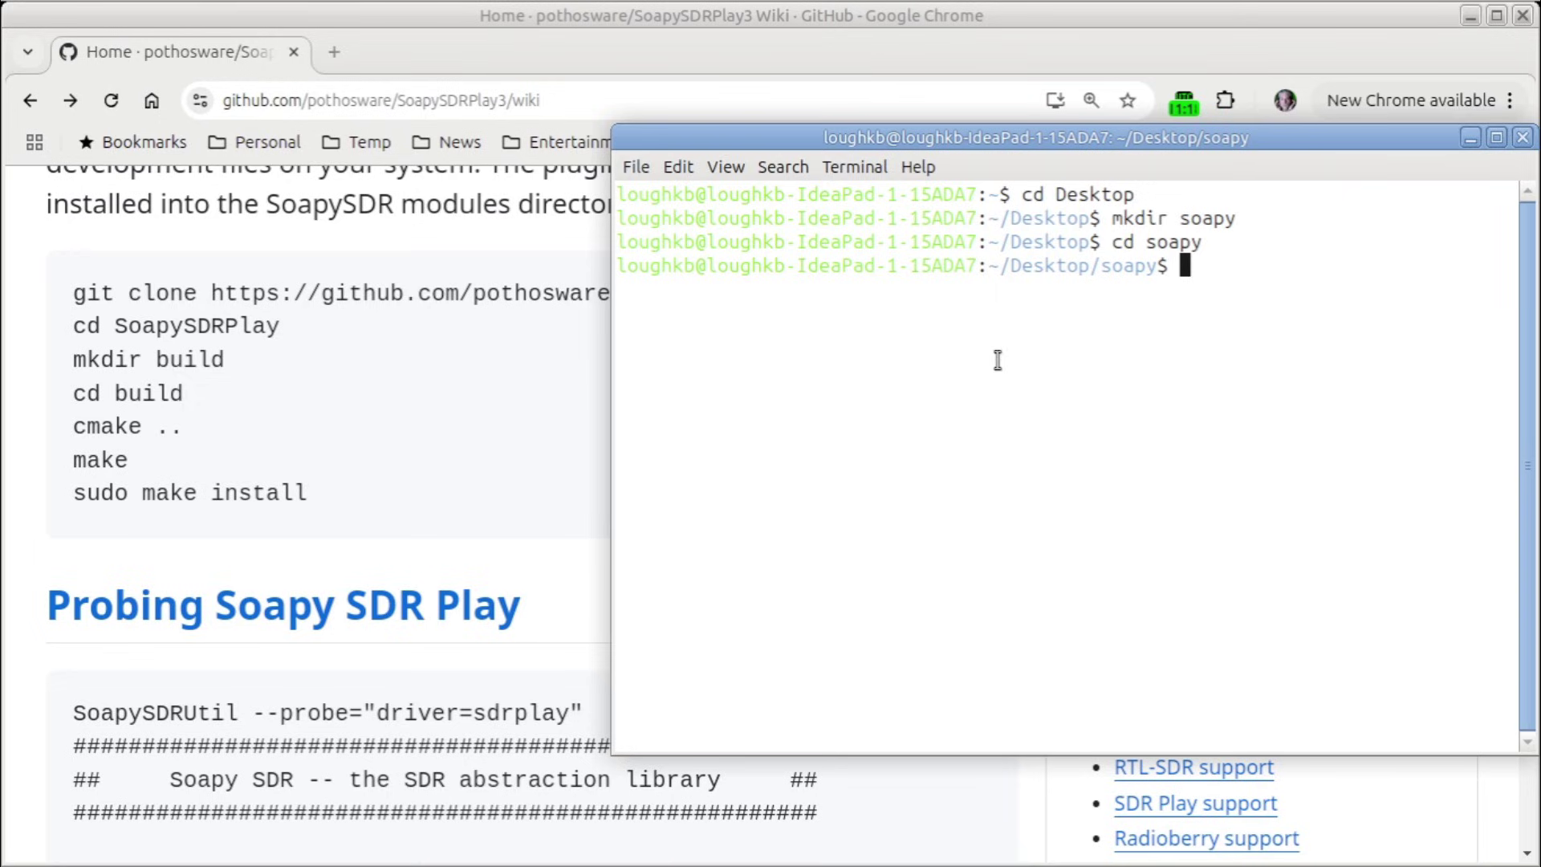
pyautogui.click(497, 365)
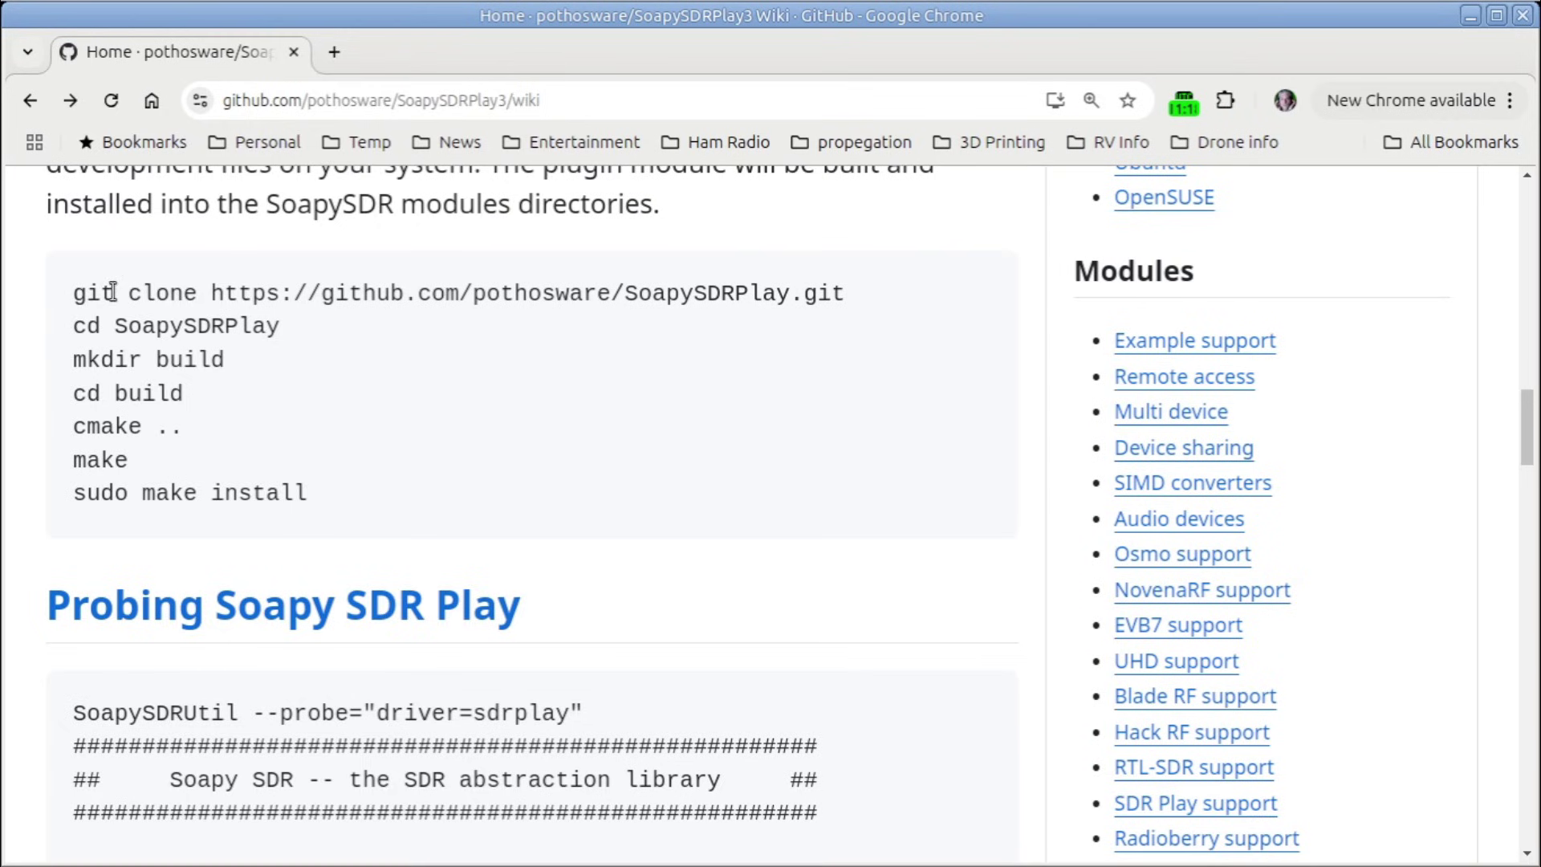
# Step: Run 'sudo apt install git', which reports git 1:2.45.2-1ubuntu1.1 is already the newest version
pyautogui.doubleClick(77, 291)
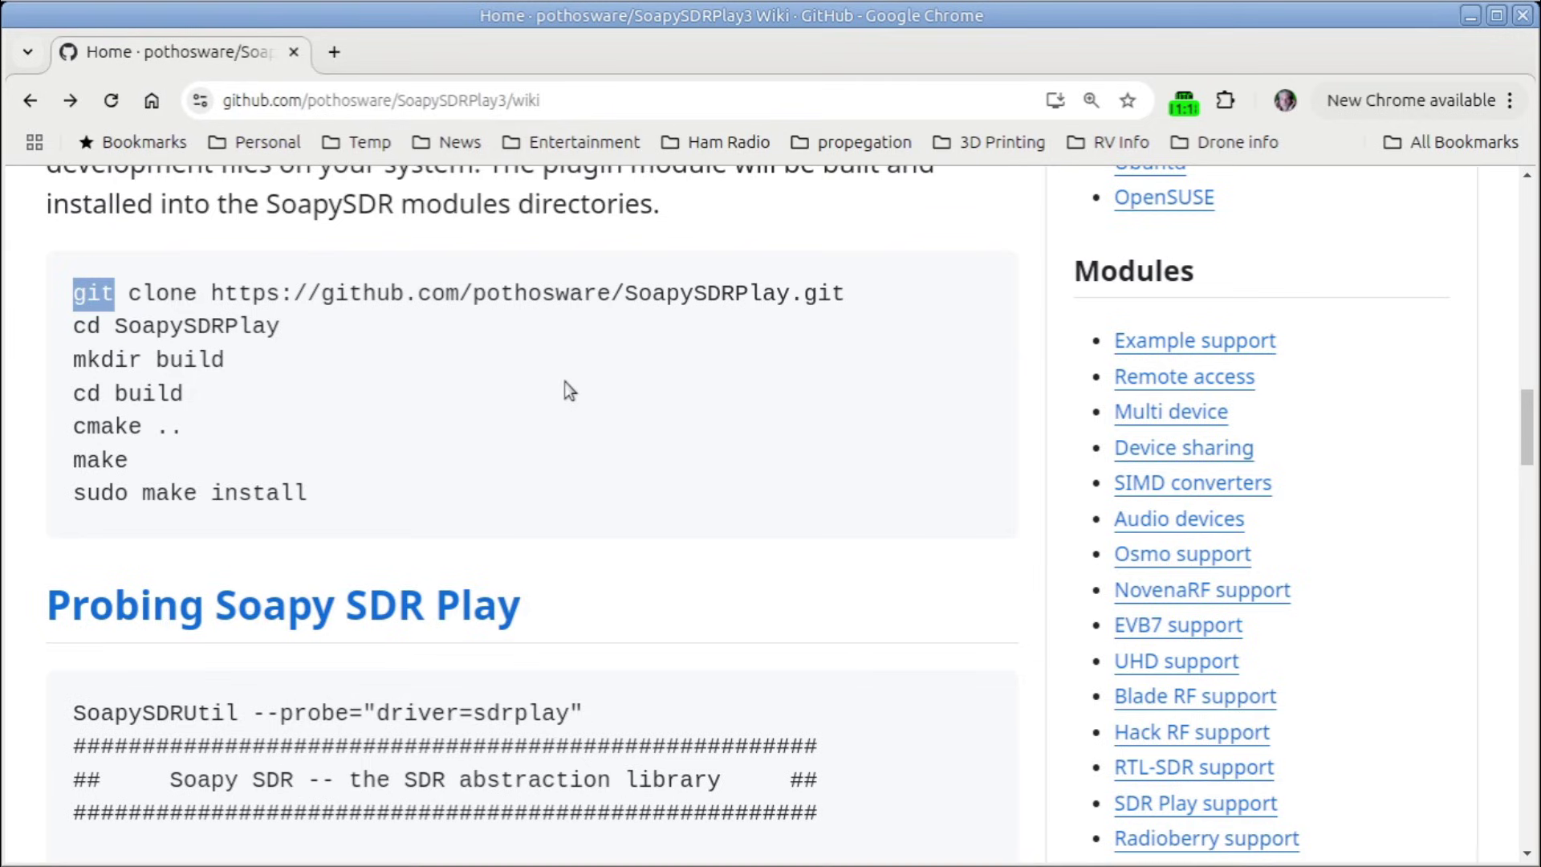
pyautogui.hotkey('alt', 'Tab')
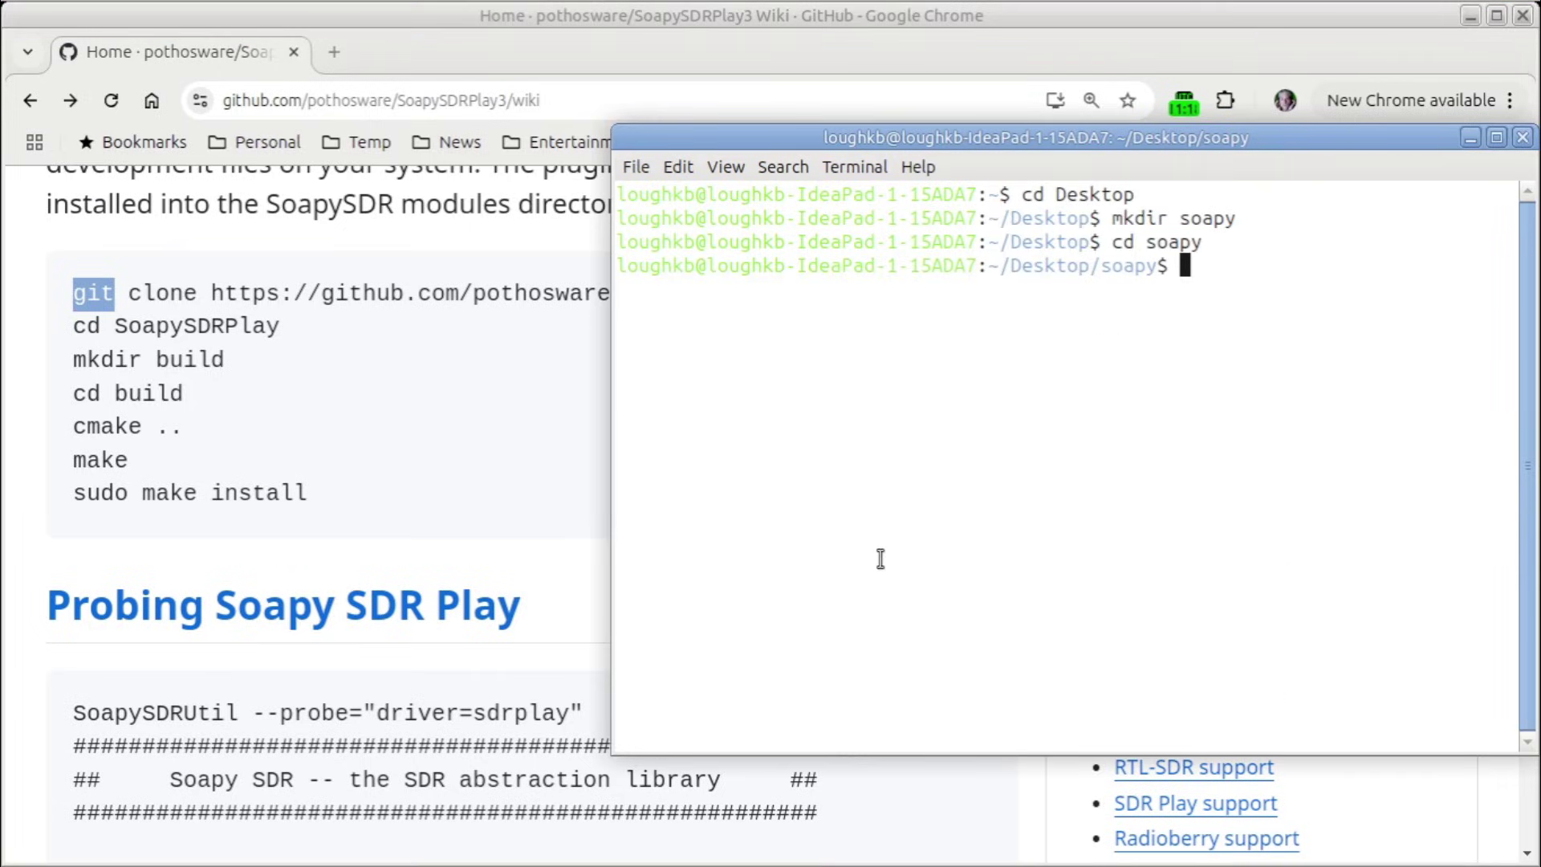
pyautogui.write('sudo apt install git')
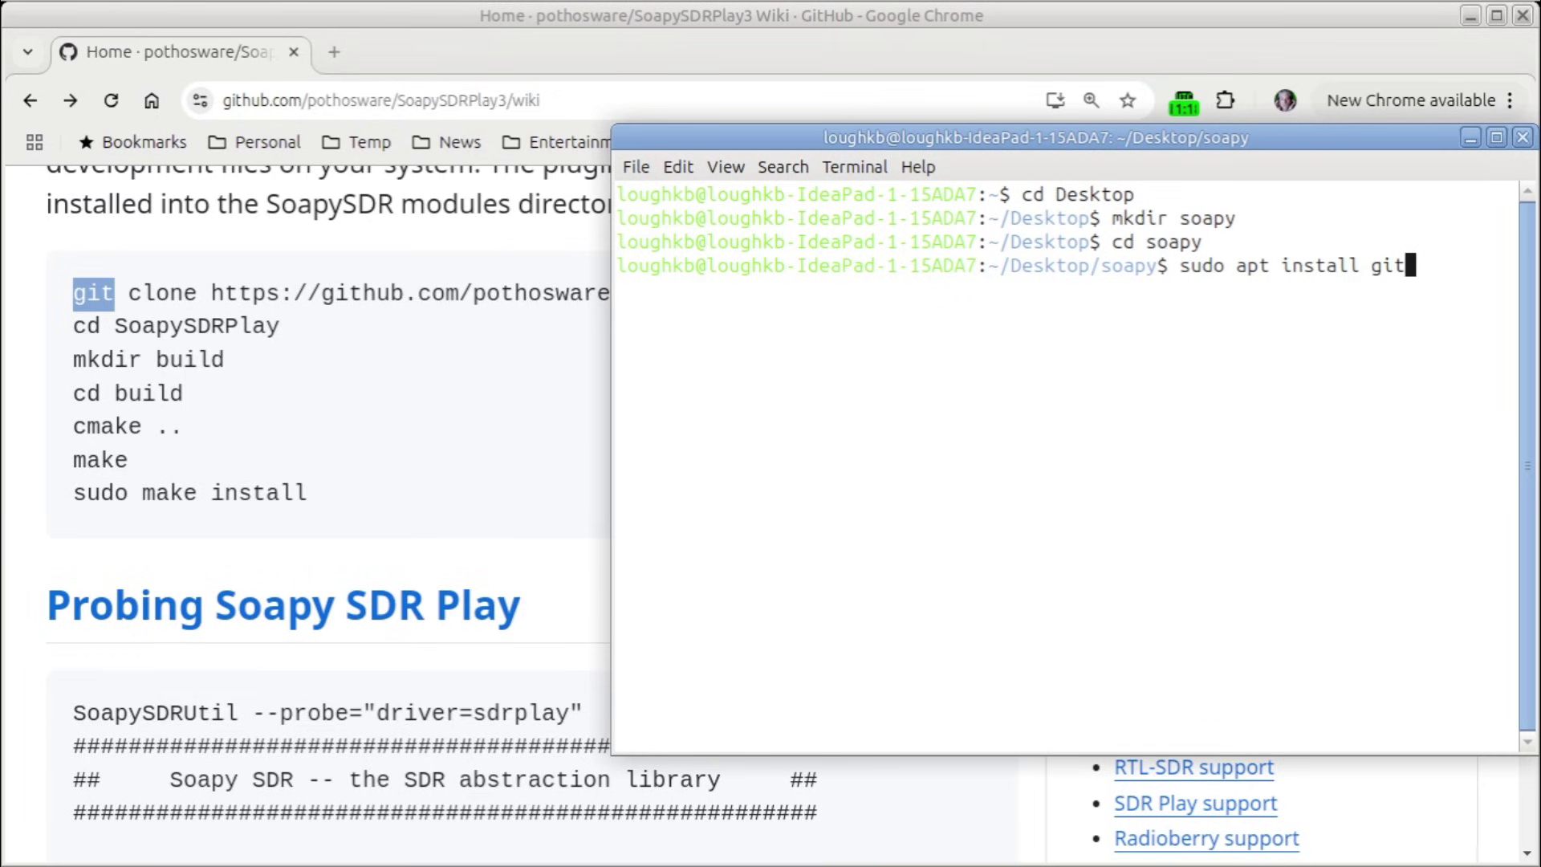
pyautogui.press('Return')
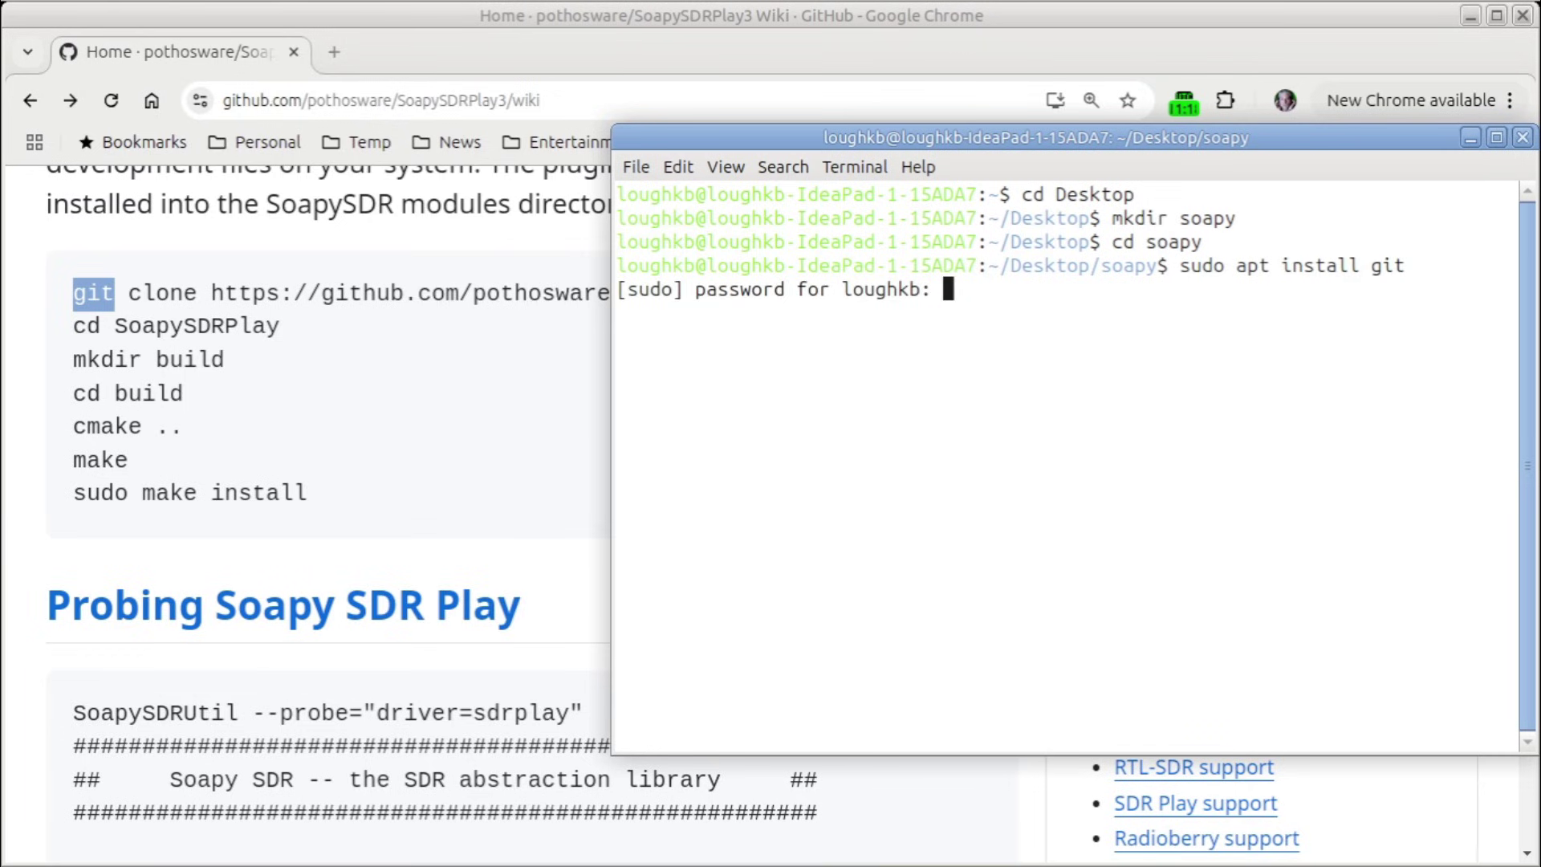
pyautogui.press('Return')
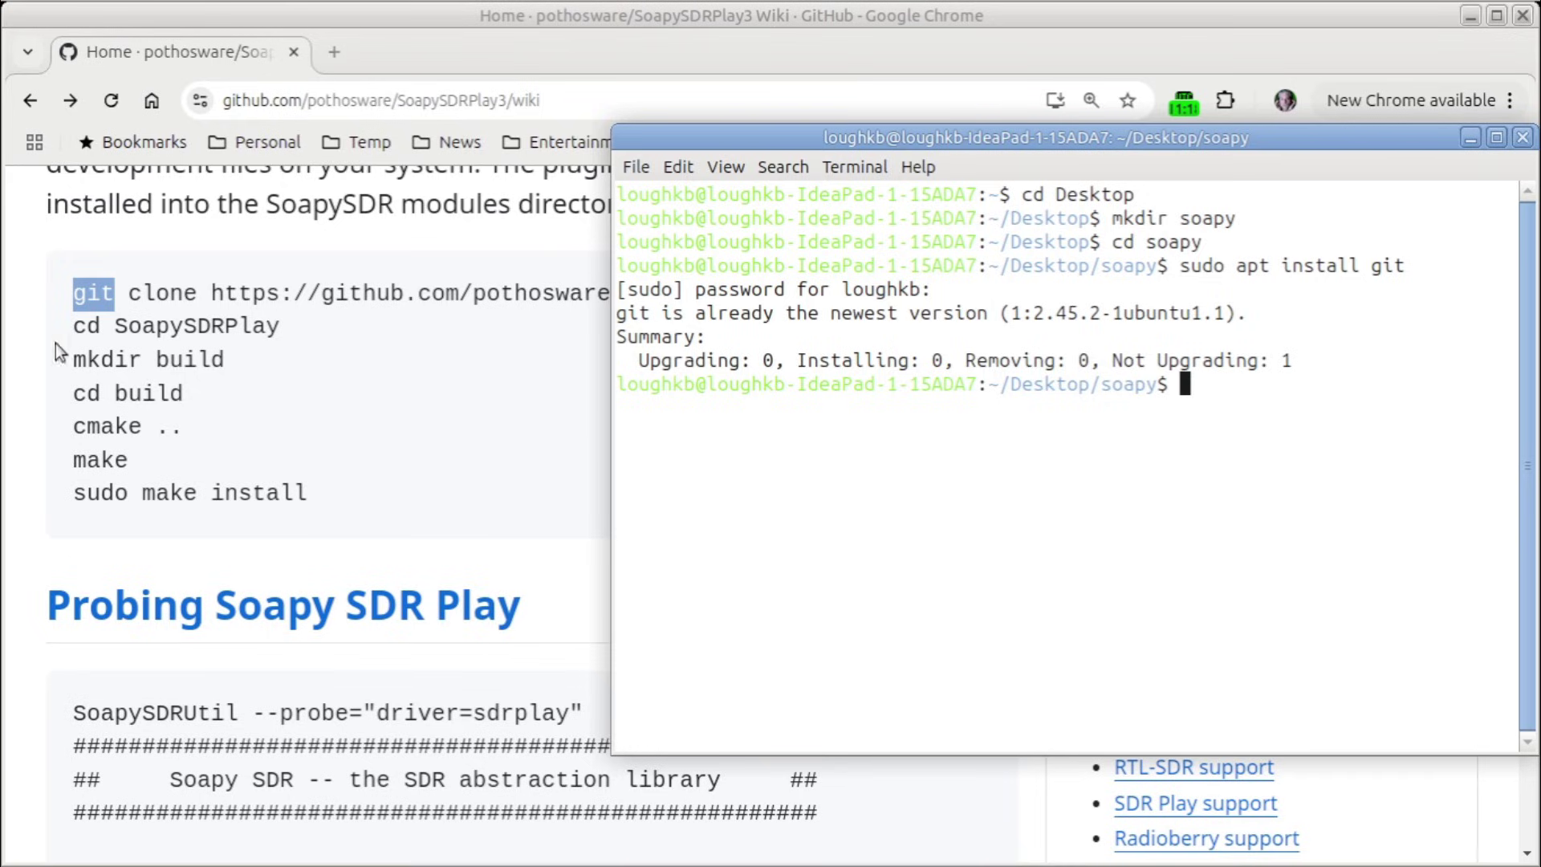
pyautogui.click(79, 268)
pyautogui.moveTo(72, 292); pyautogui.dragTo(853, 300)
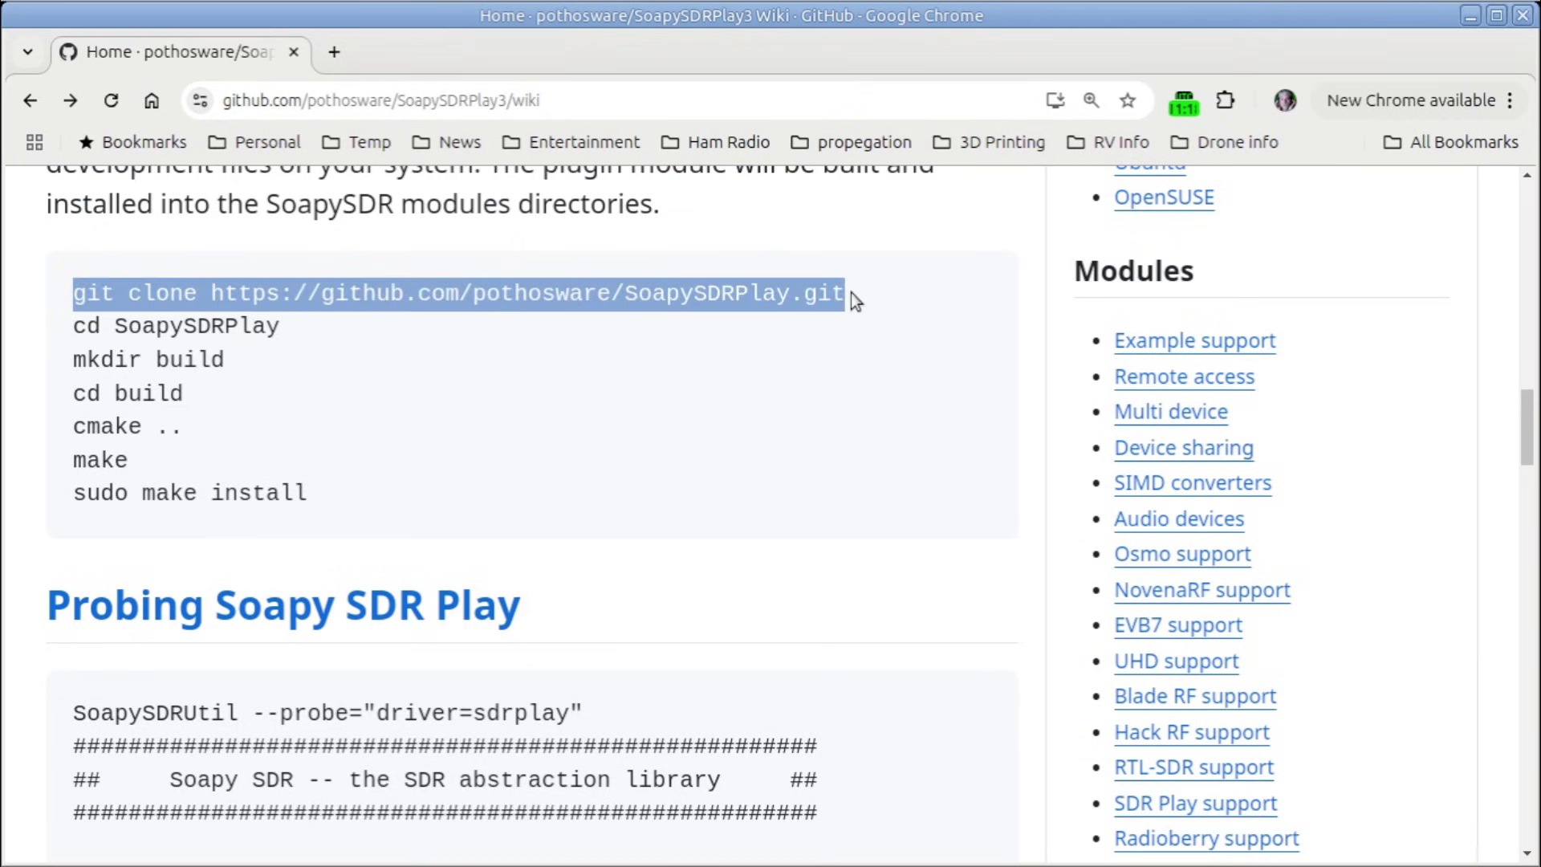
pyautogui.rightClick(743, 297)
pyautogui.click(756, 317)
pyautogui.hotkey('alt', 'Tab')
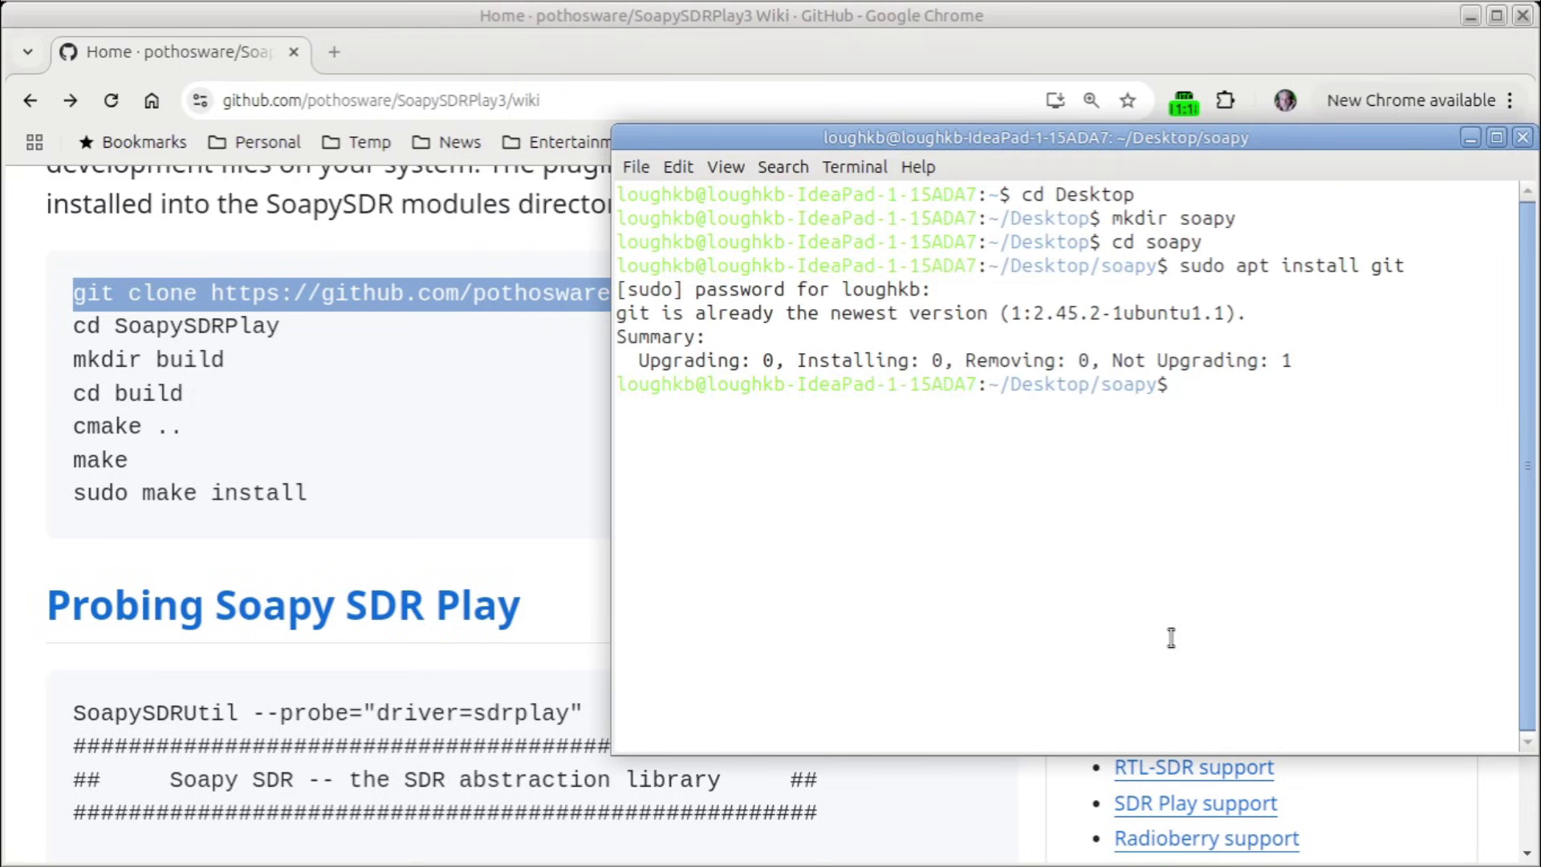
pyautogui.hotkey('ctrl', 'shift', 'v')
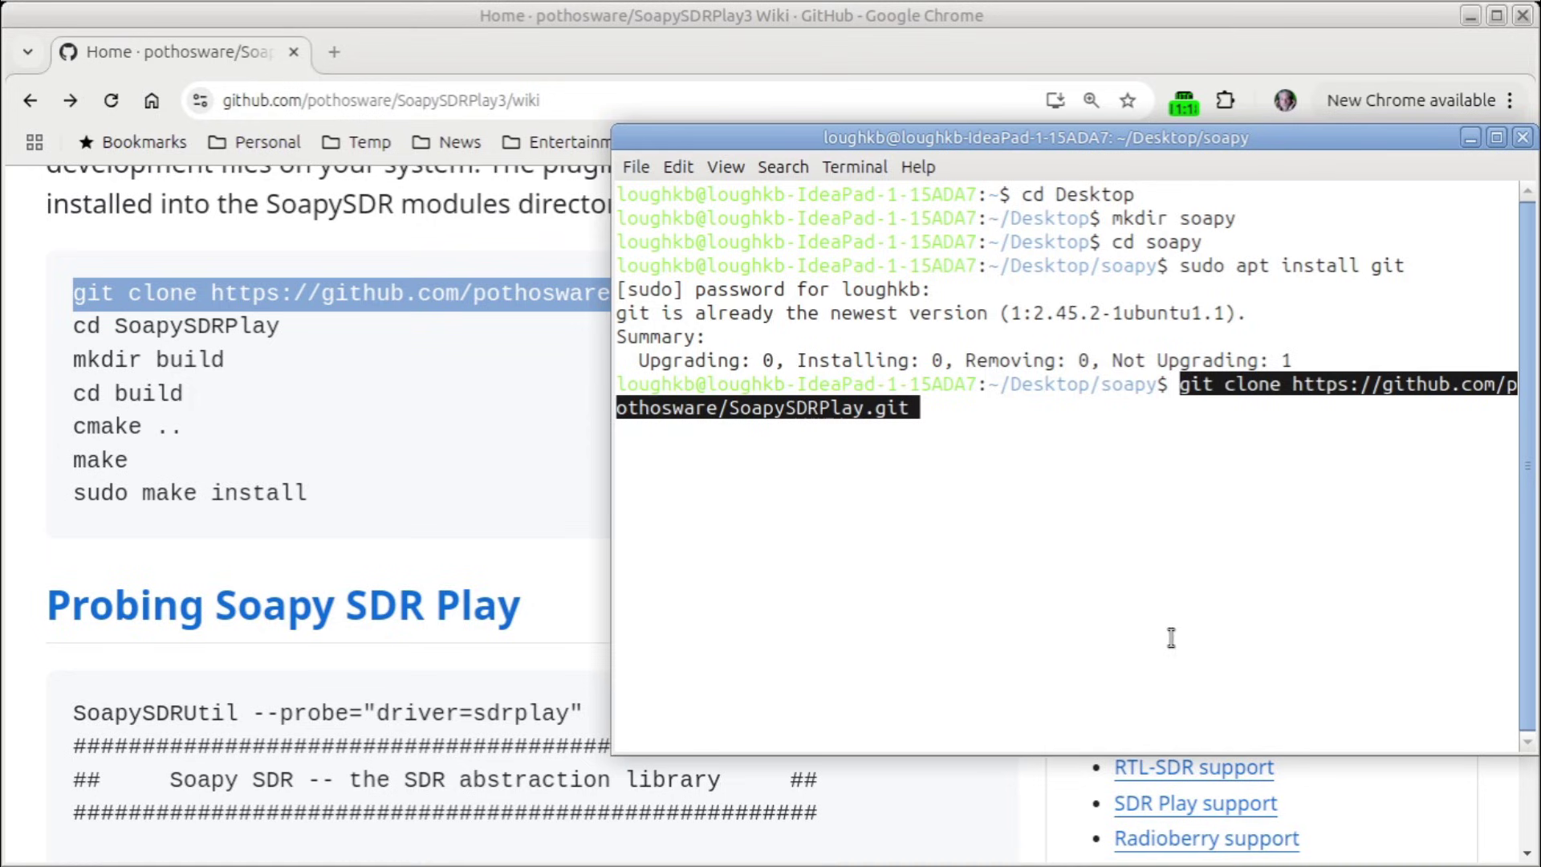
pyautogui.rightClick(1109, 581)
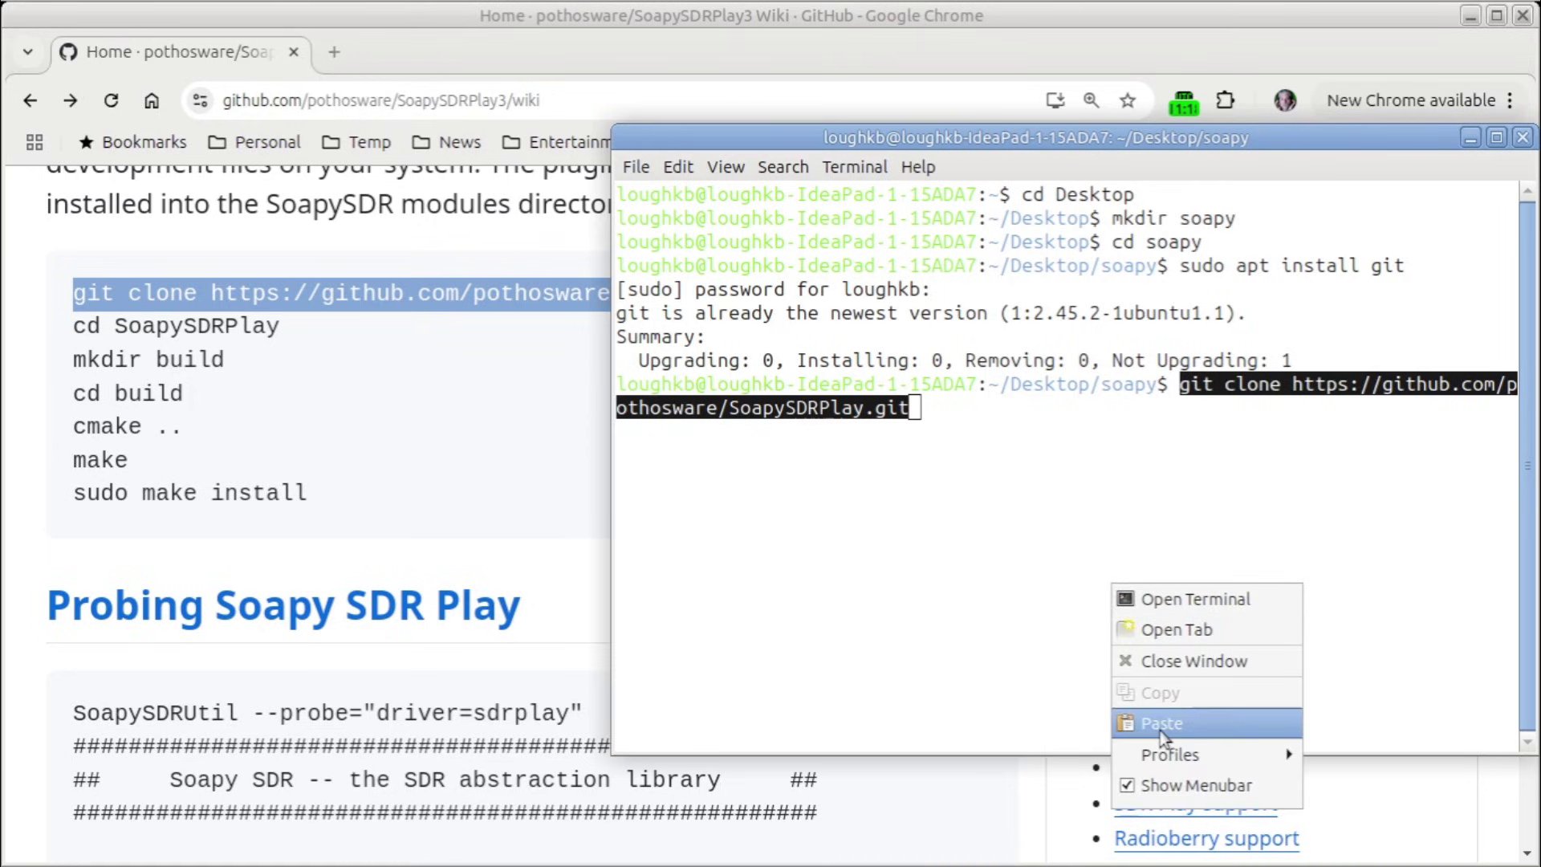
pyautogui.click(1093, 516)
pyautogui.press('Return')
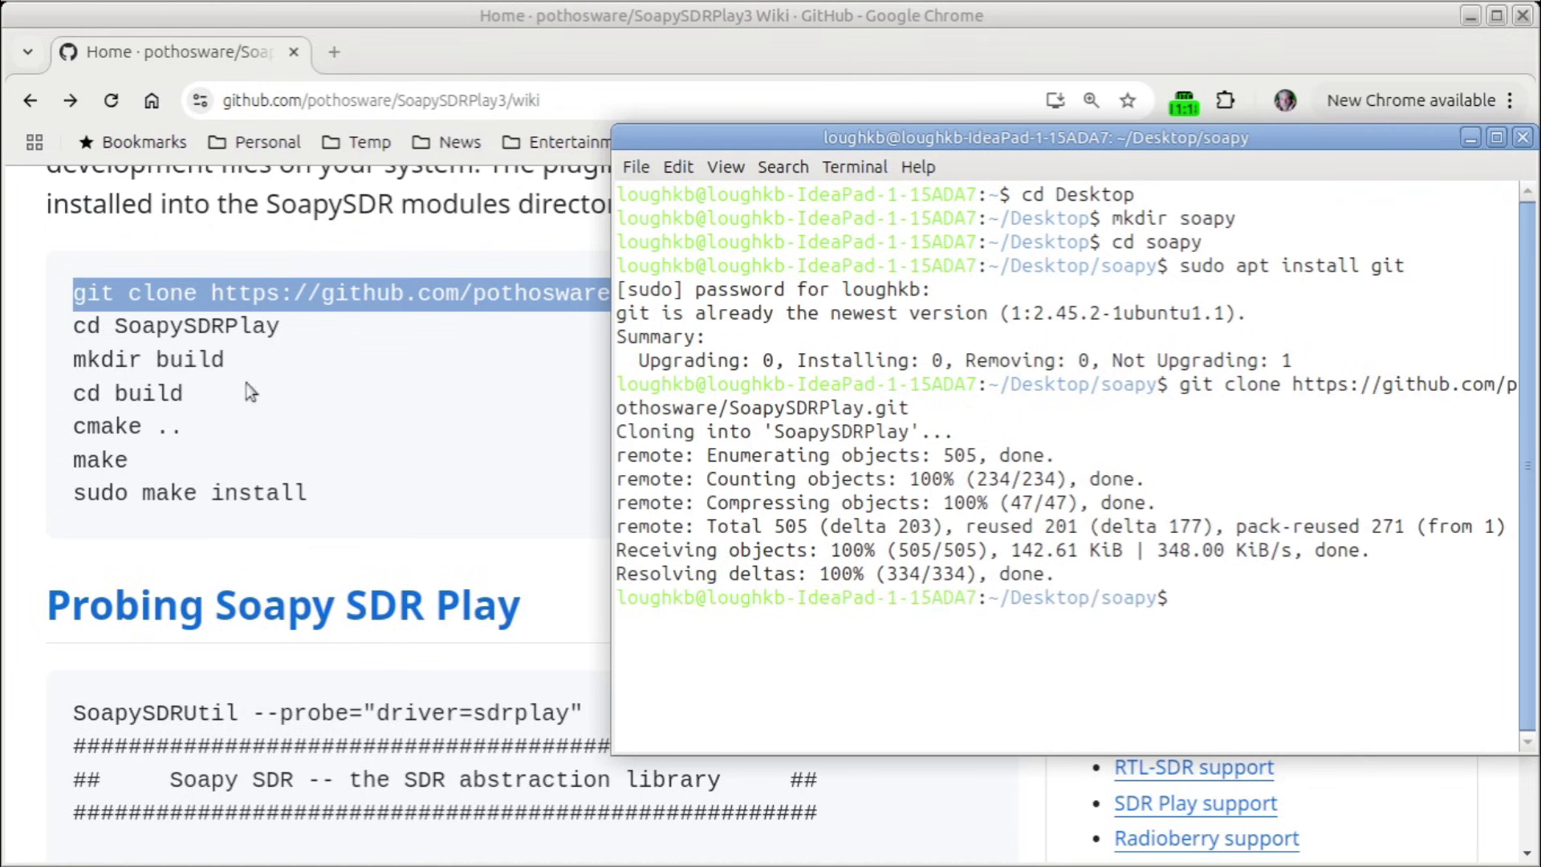
# Step: Copy 'cd SoapySDRPlay' from the wiki and run it in the terminal
pyautogui.click(74, 326)
pyautogui.moveTo(73, 326); pyautogui.dragTo(276, 328)
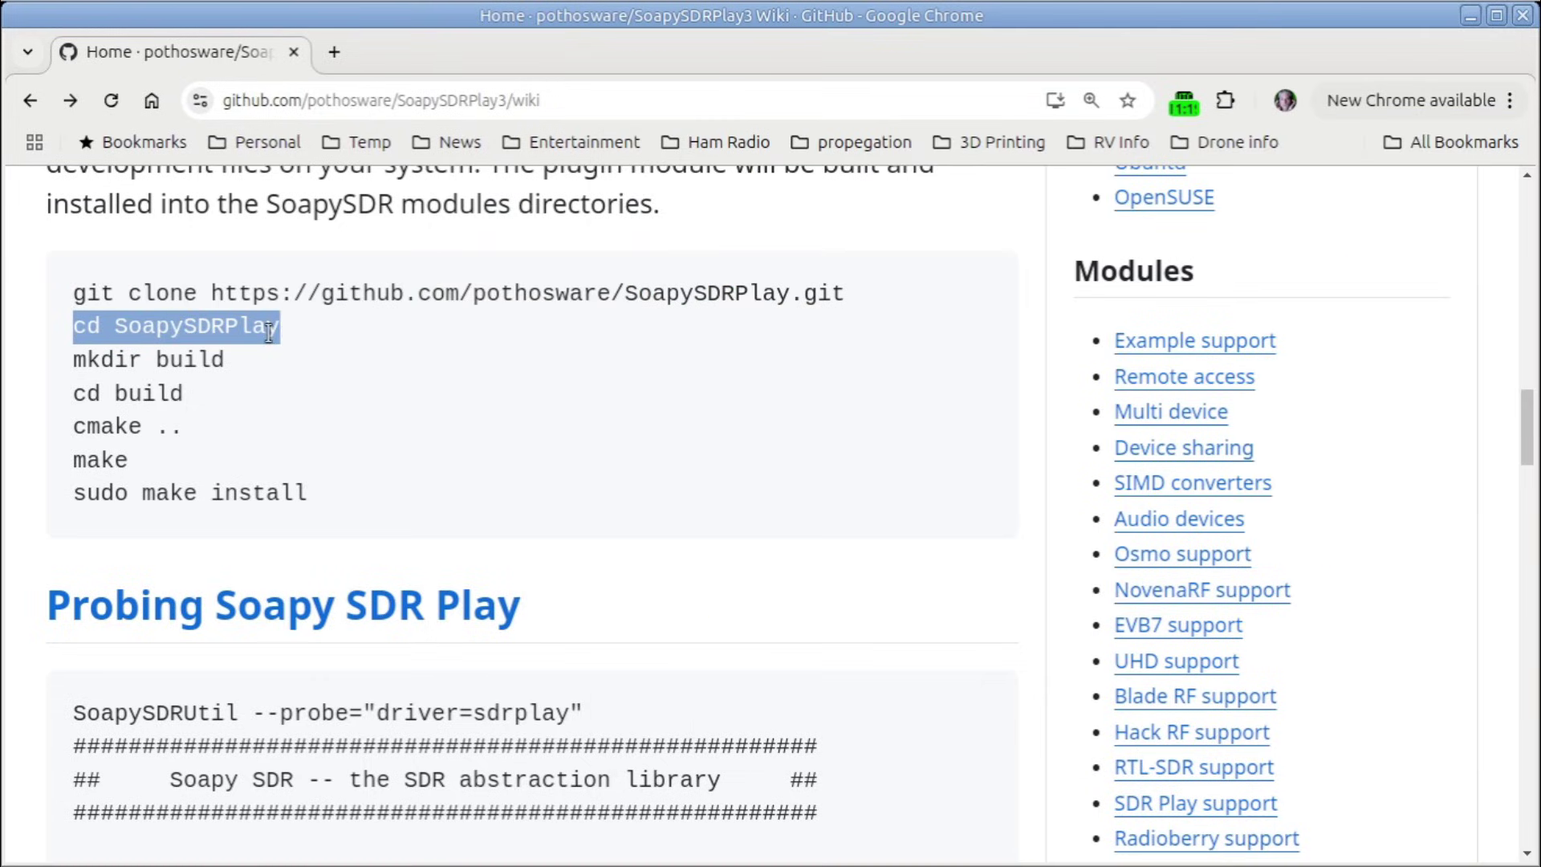
pyautogui.rightClick(273, 337)
pyautogui.click(298, 353)
pyautogui.hotkey('alt', 'Tab')
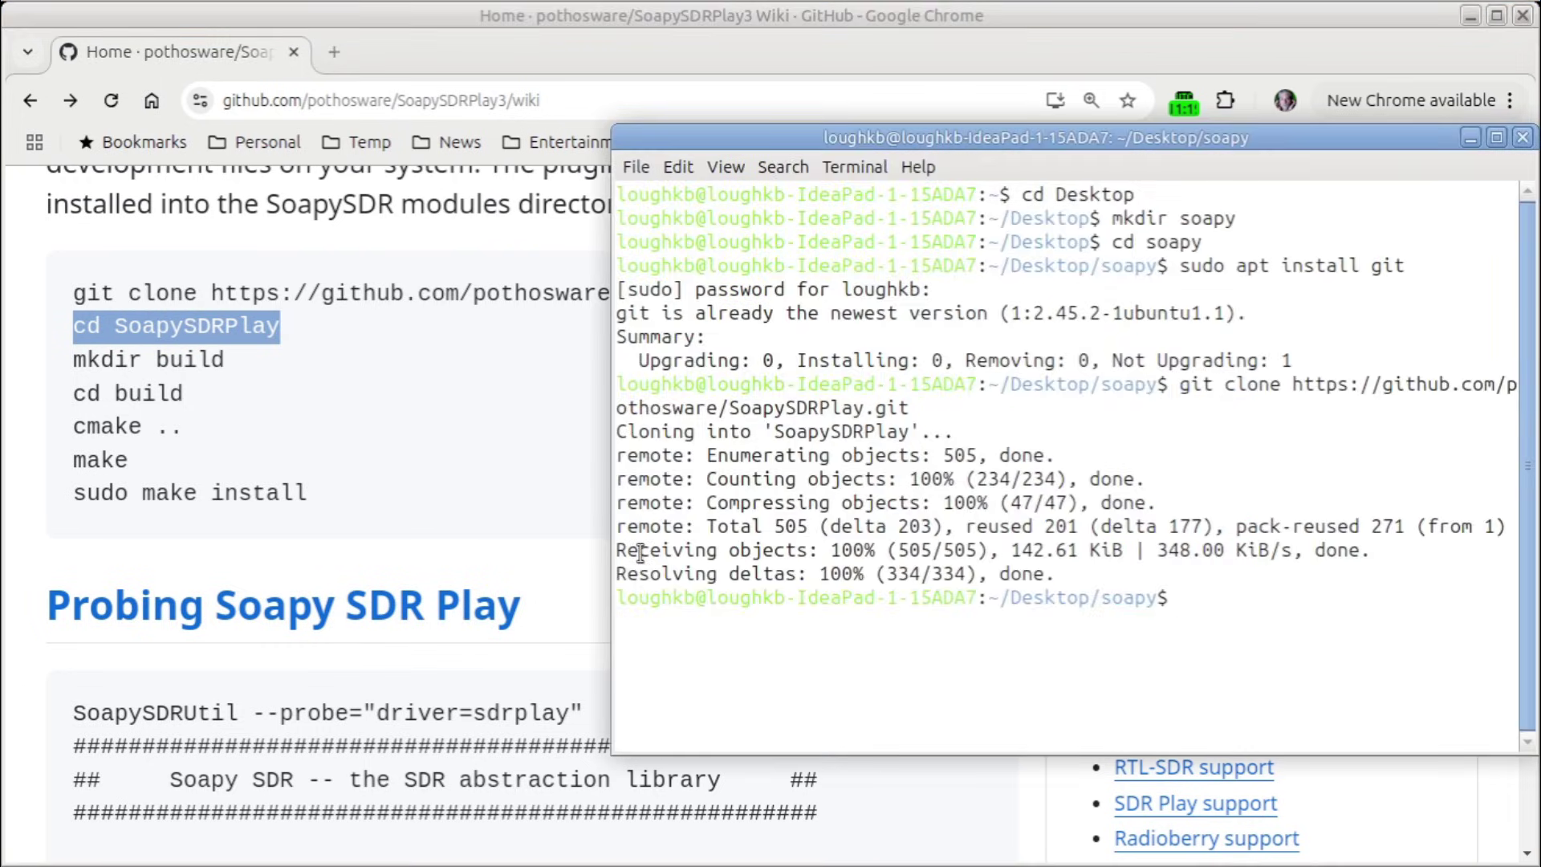
pyautogui.middleClick(642, 554)
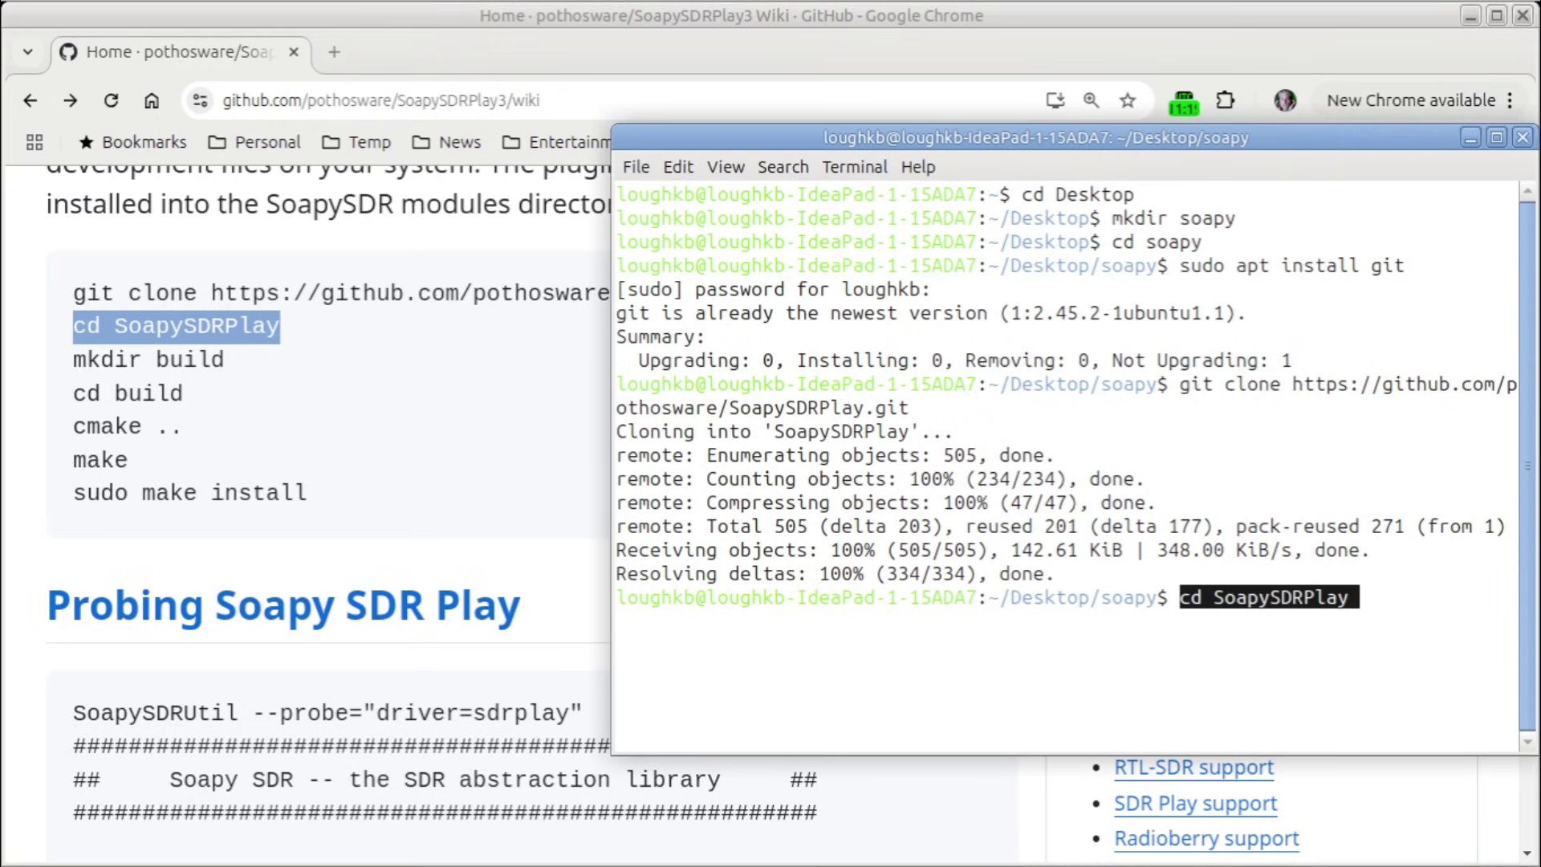
pyautogui.press('Return')
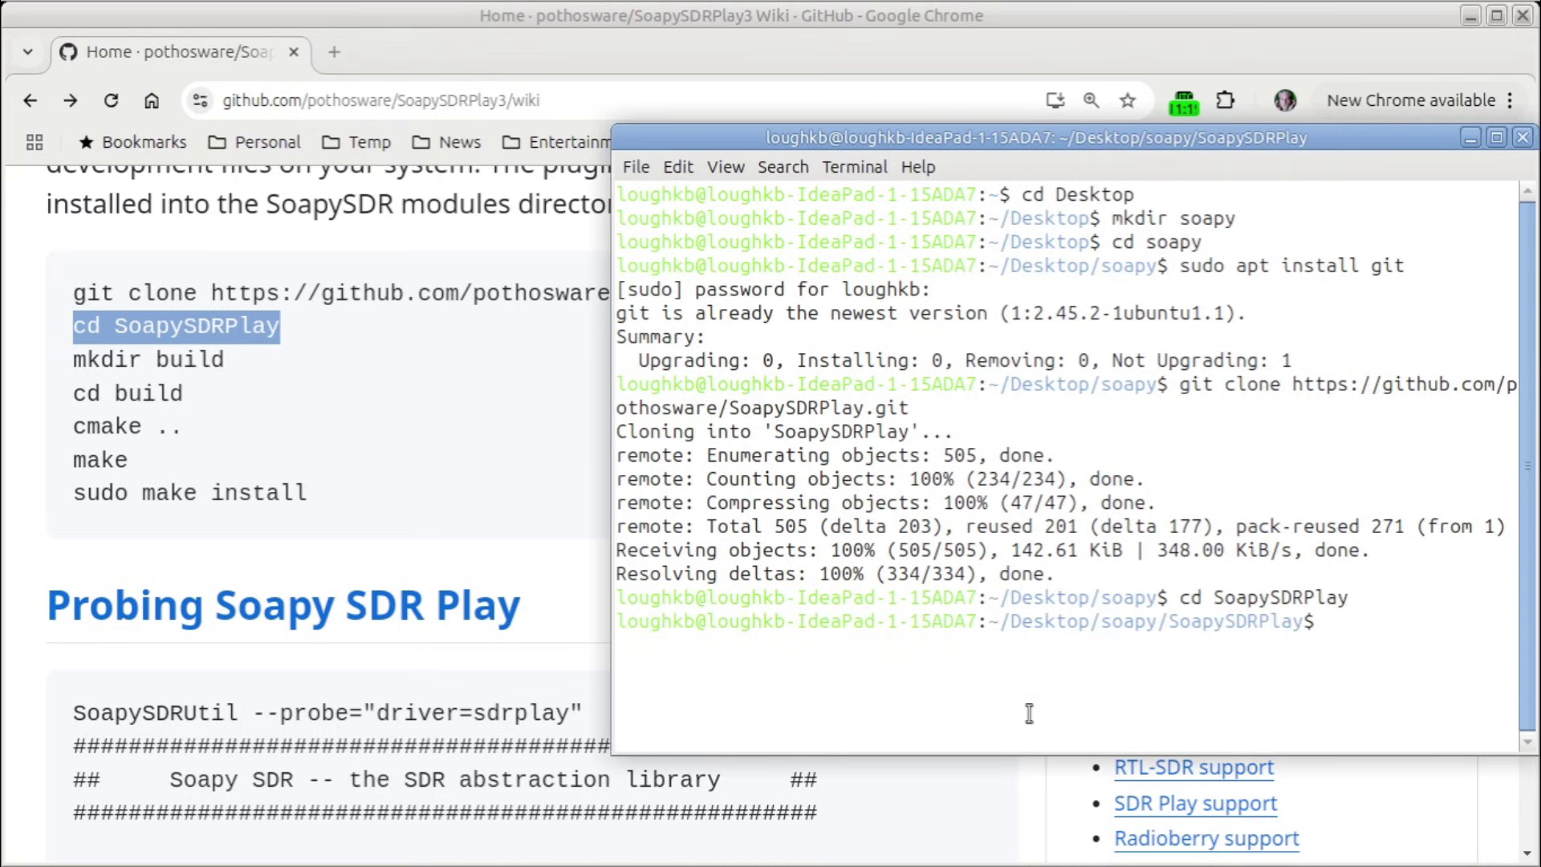
# Step: Run 'mkdir build', 'cd build' and 'cmake ..' to configure the project
pyautogui.write('mkdir build')
pyautogui.press('Return')
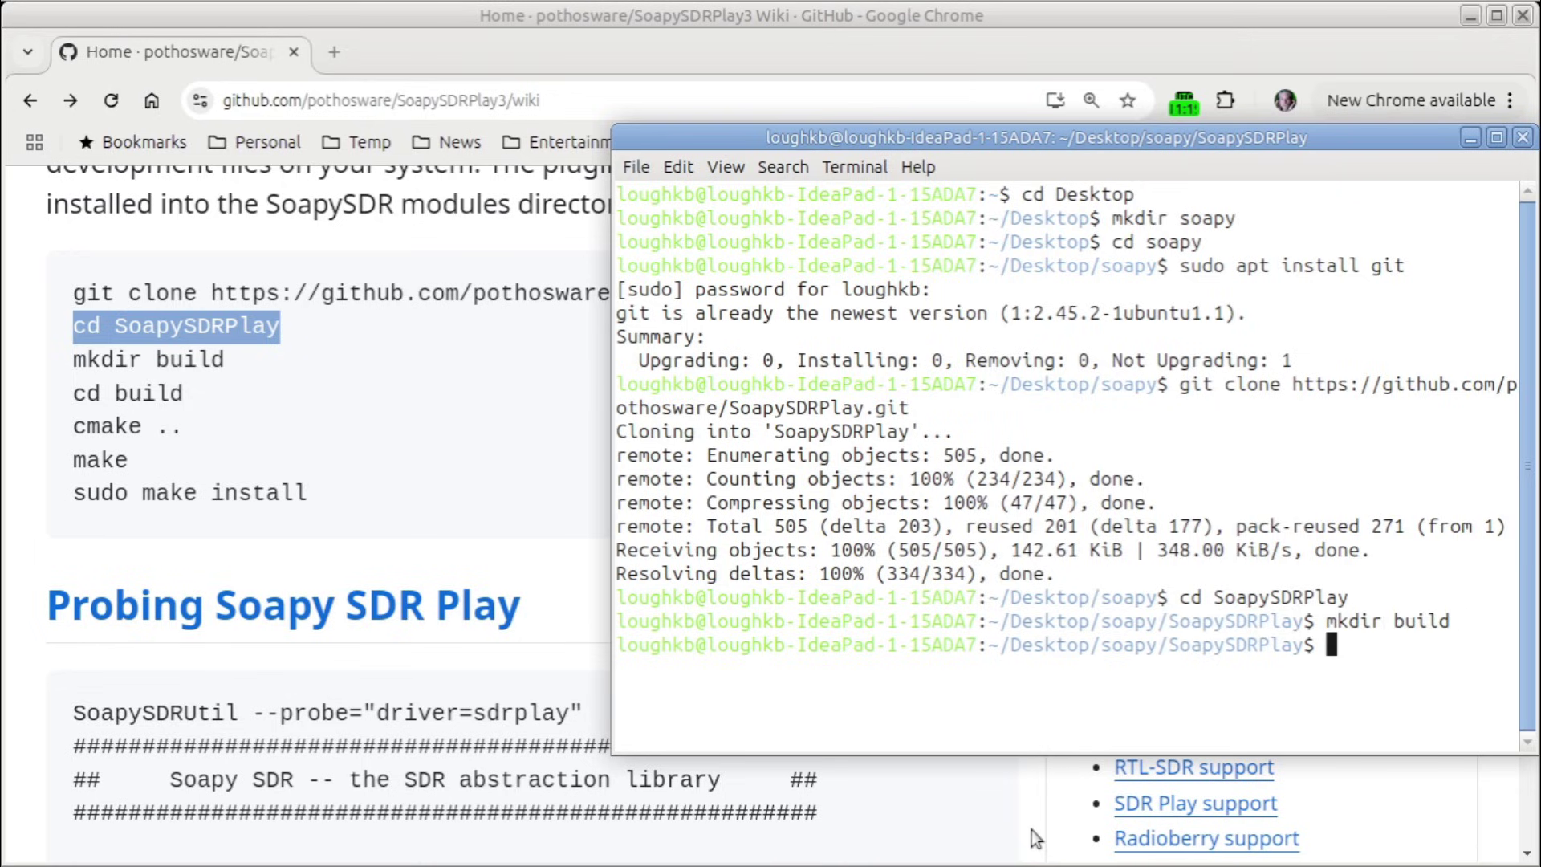
pyautogui.write('cd build')
pyautogui.press('Return')
pyautogui.write('cma')
pyautogui.press('BackSpace')
pyautogui.press('BackSpace')
pyautogui.write('make ..')
pyautogui.press('Return')
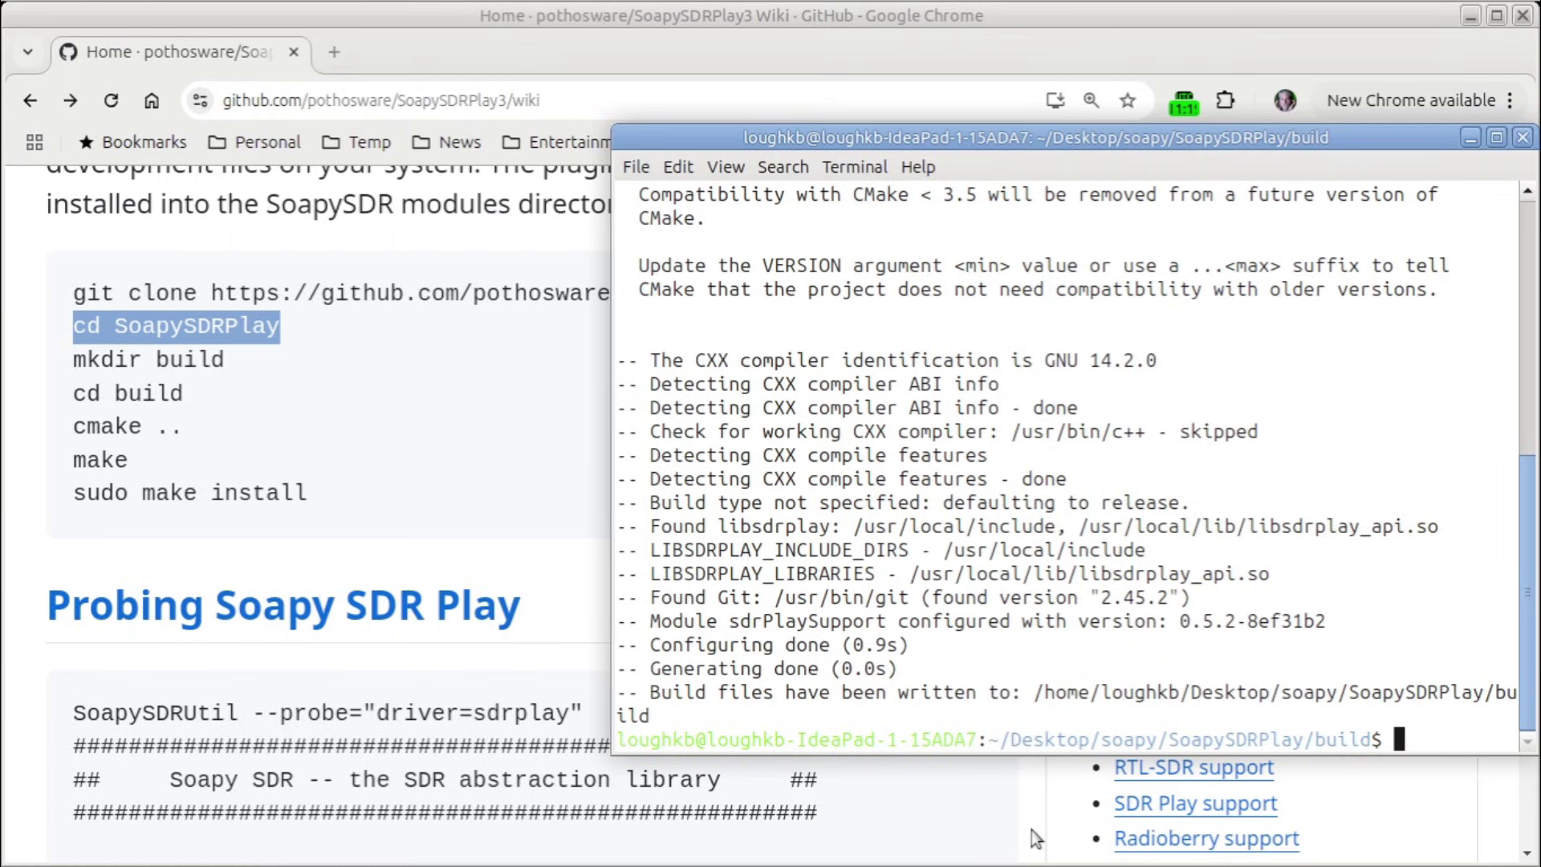
# Step: Build the sdrPlaySupport module with make -j2, then install libsdrPlaySupport.so using sudo make install
pyautogui.write('make -j2')
pyautogui.press('Return')
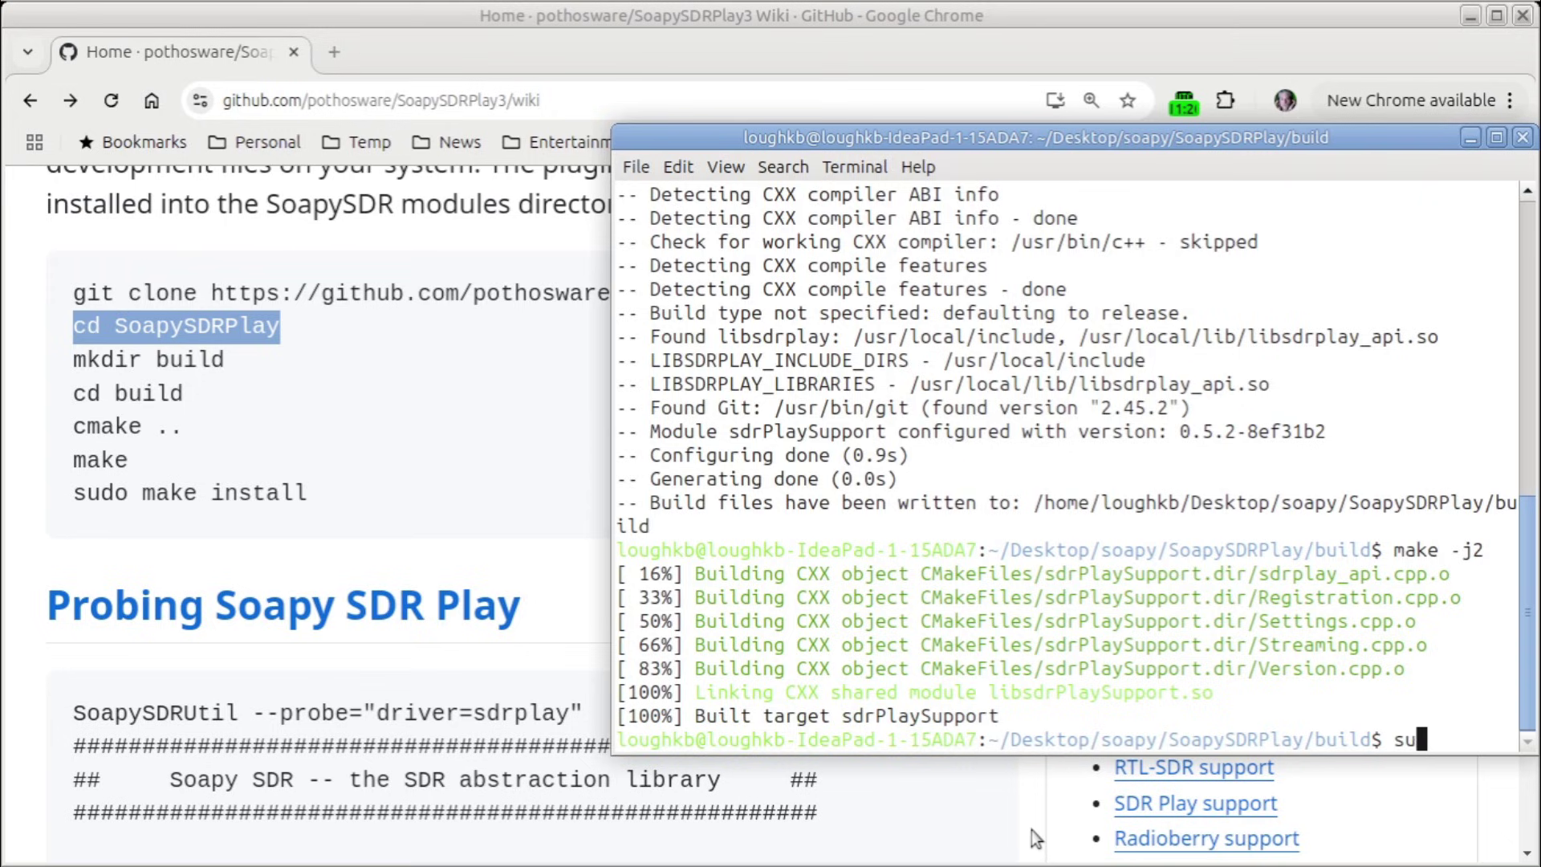
pyautogui.write('e install')
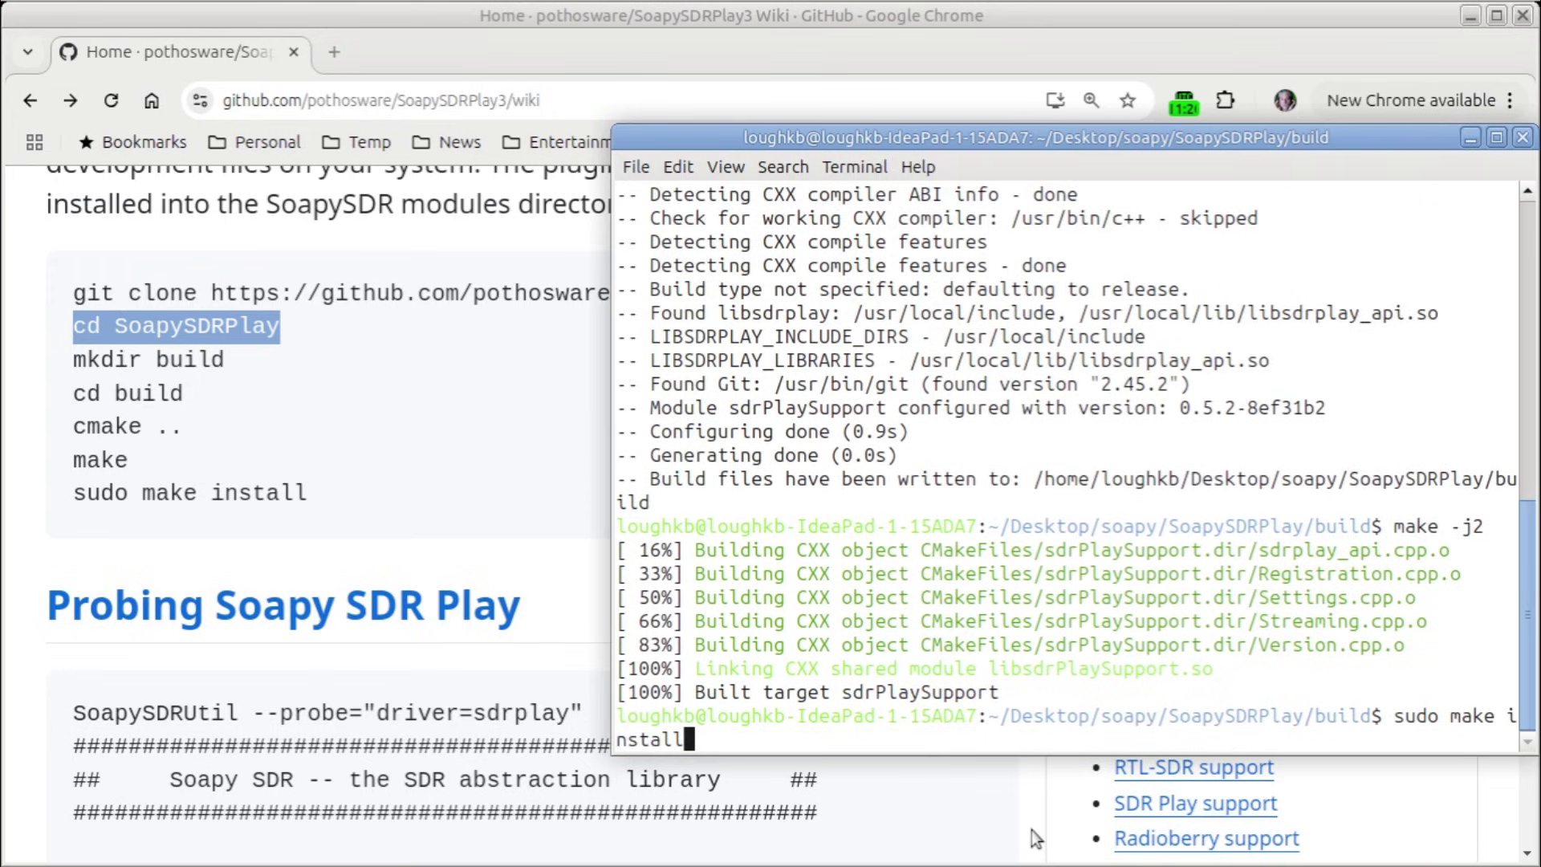
pyautogui.press('Return')
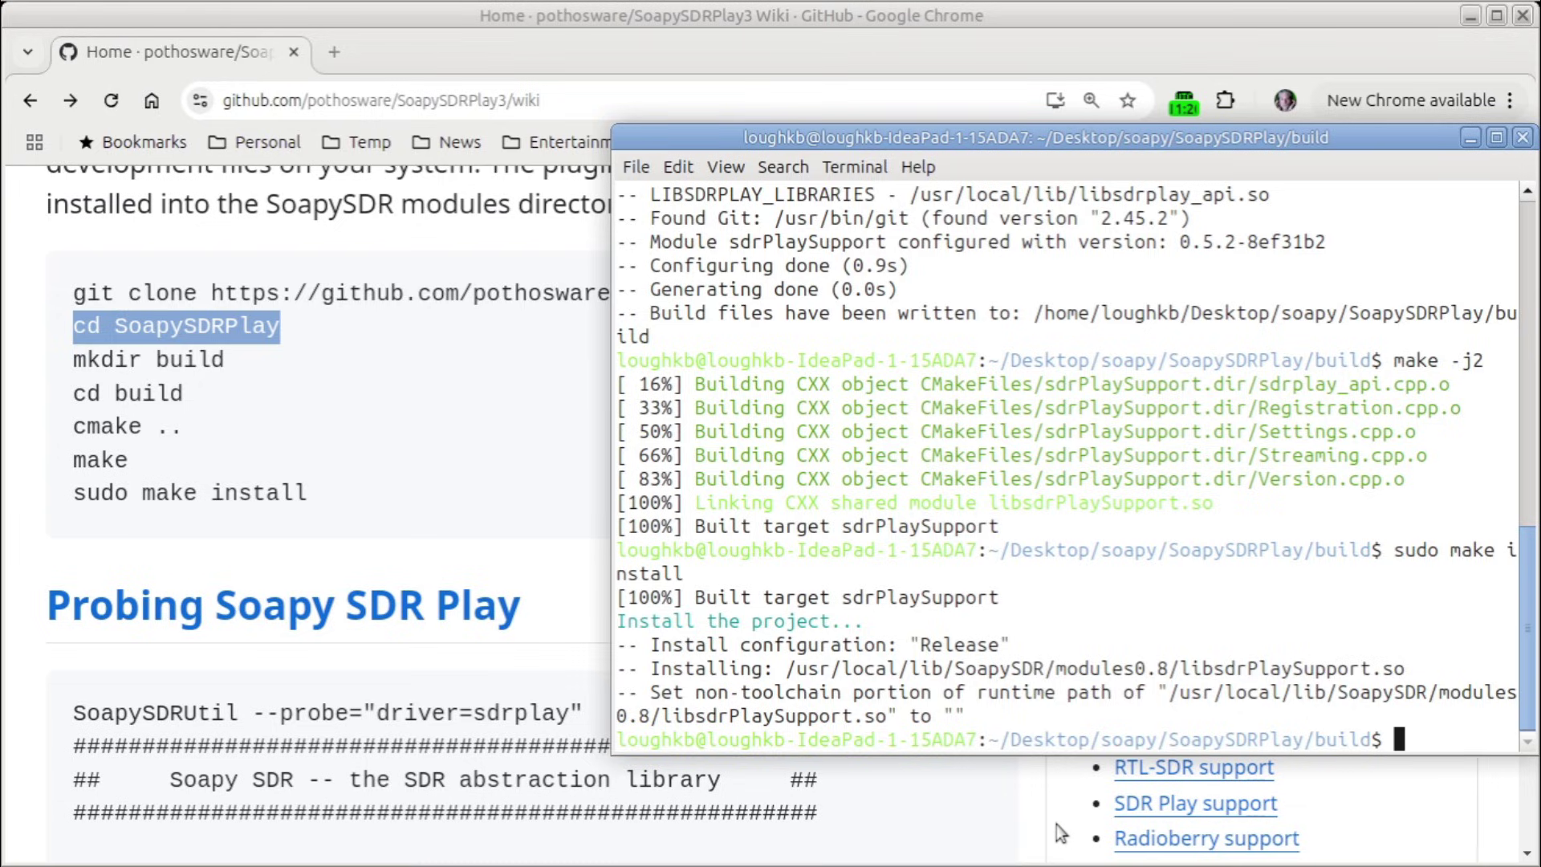
# Step: Launch Gqrx from the MATE application launcher search
pyautogui.press('super')
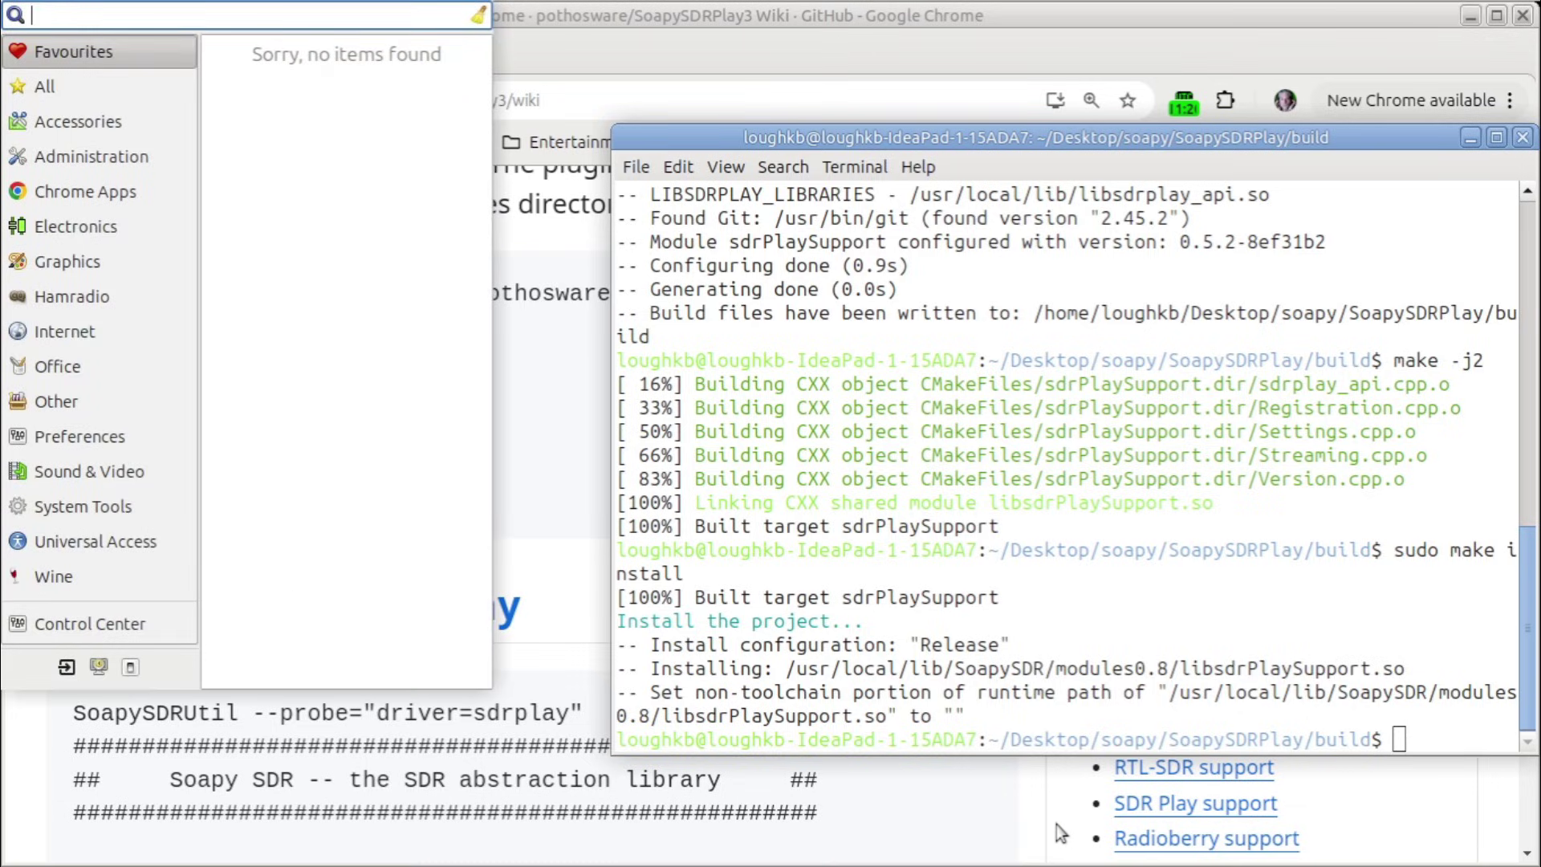
pyautogui.write('gqrx')
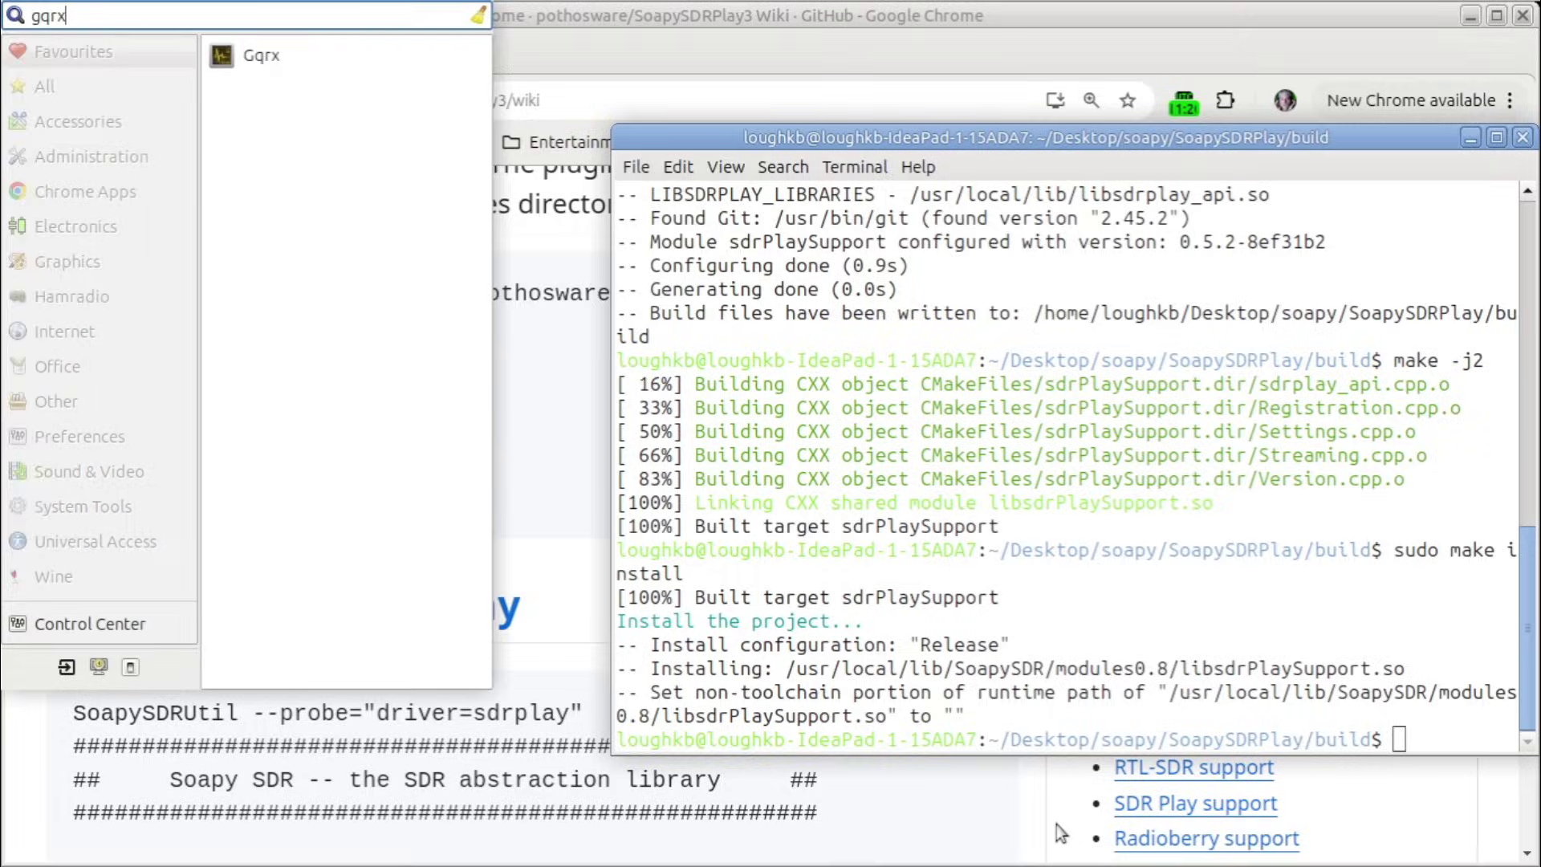
pyautogui.press('Return')
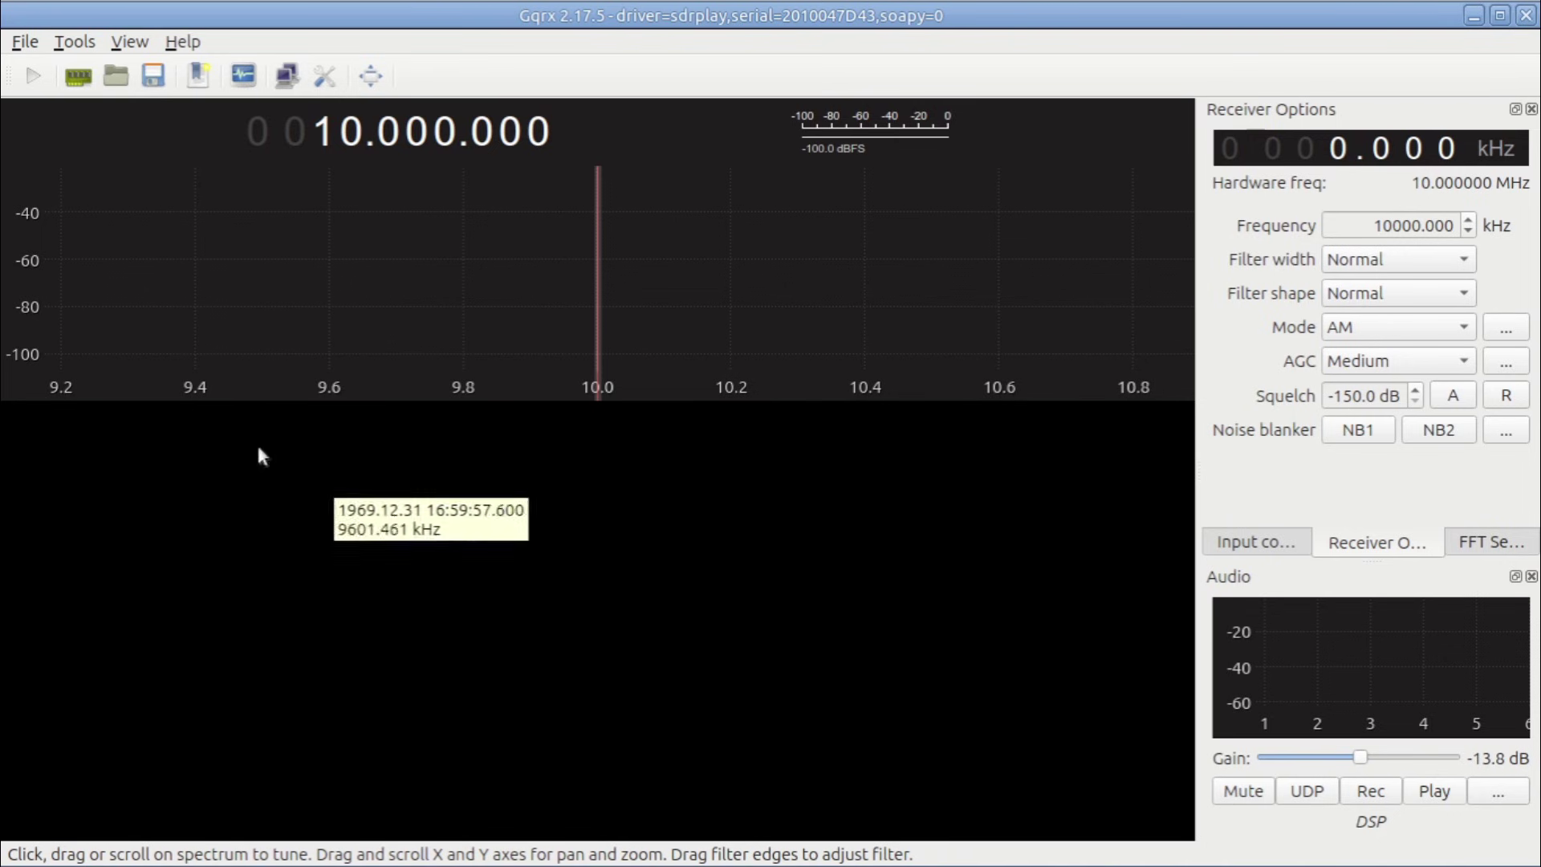
# Step: Set Gqrx's input device to SDRplay Dev0 RSPdx and accept the I/O configuration
pyautogui.click(76, 79)
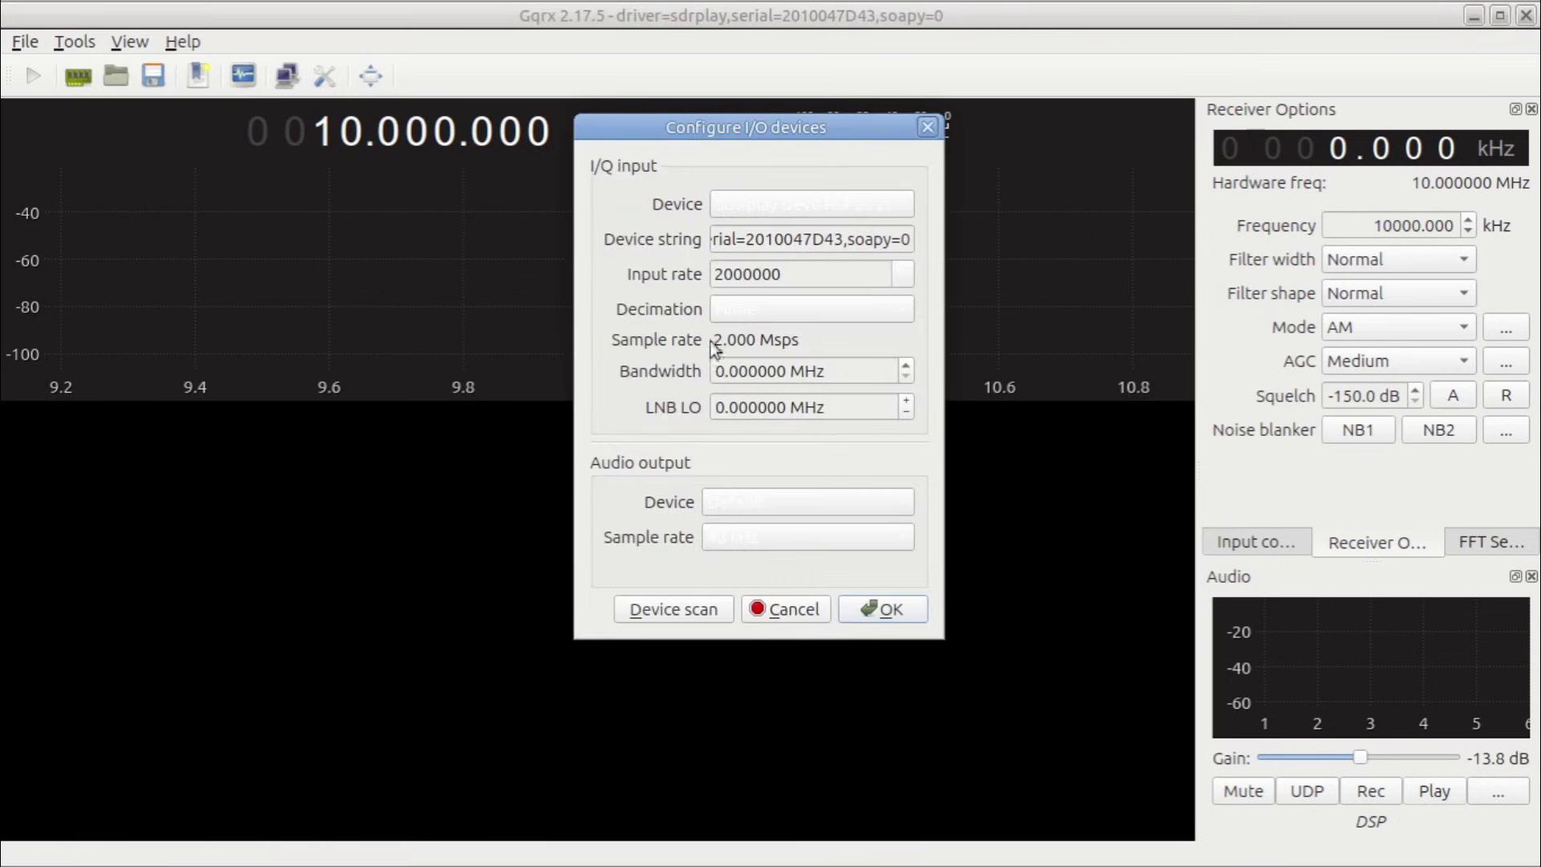
pyautogui.click(866, 209)
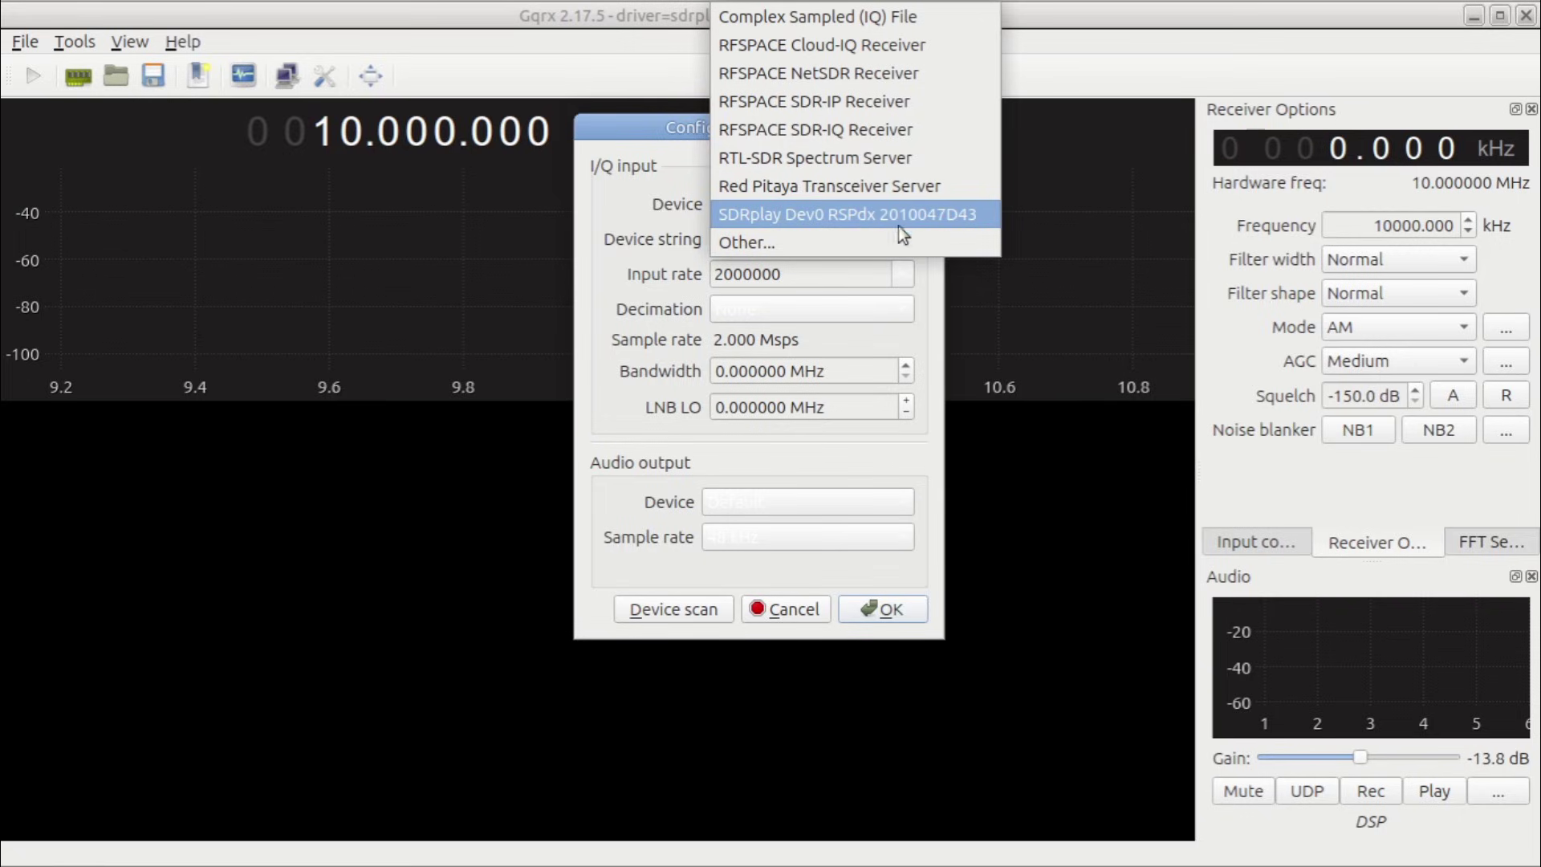
pyautogui.click(826, 213)
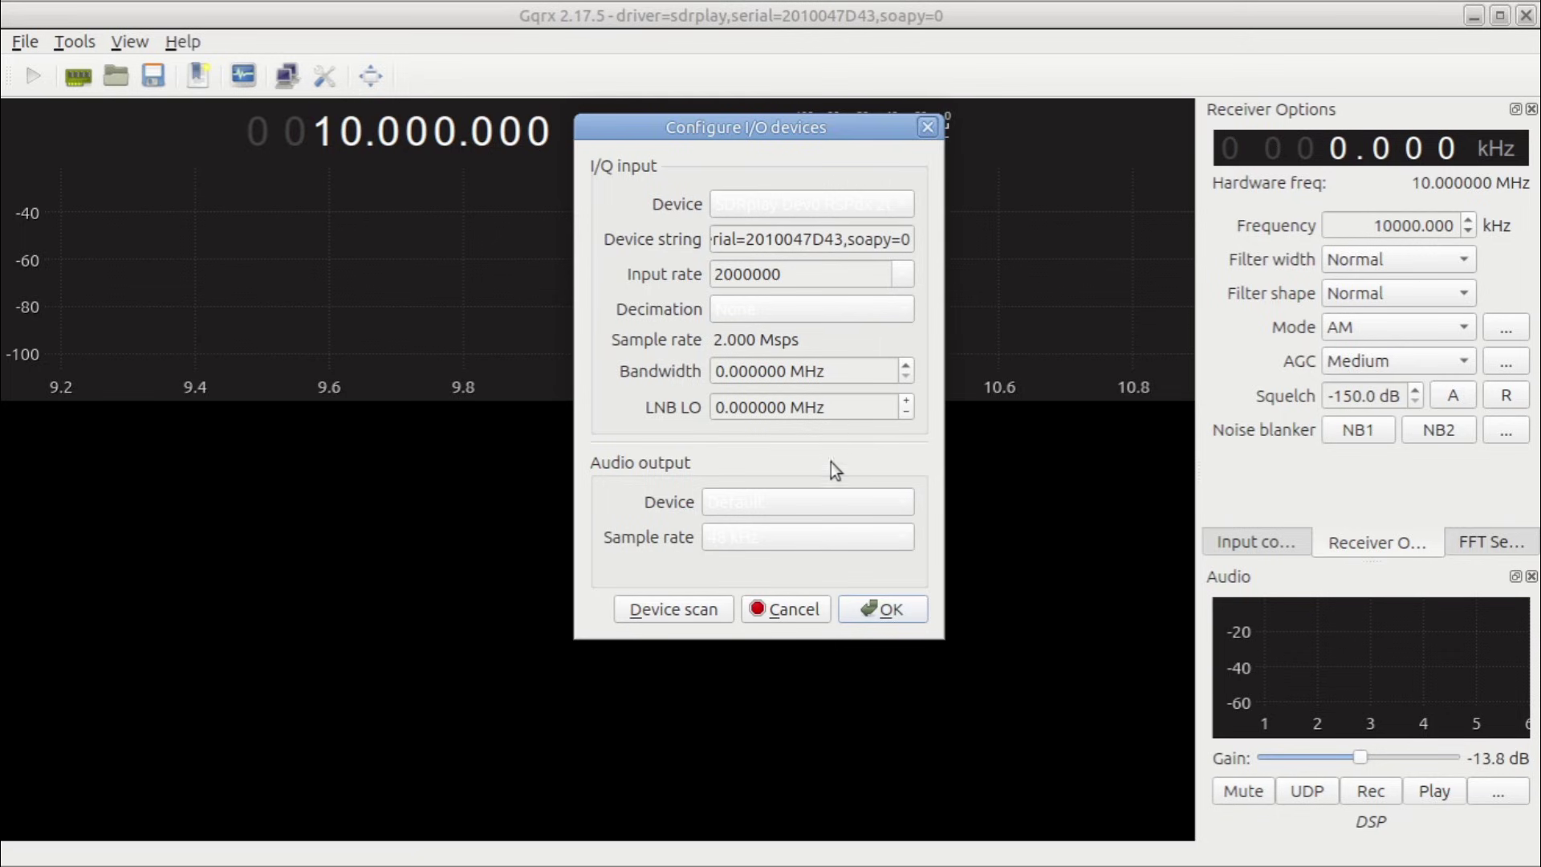
pyautogui.click(880, 609)
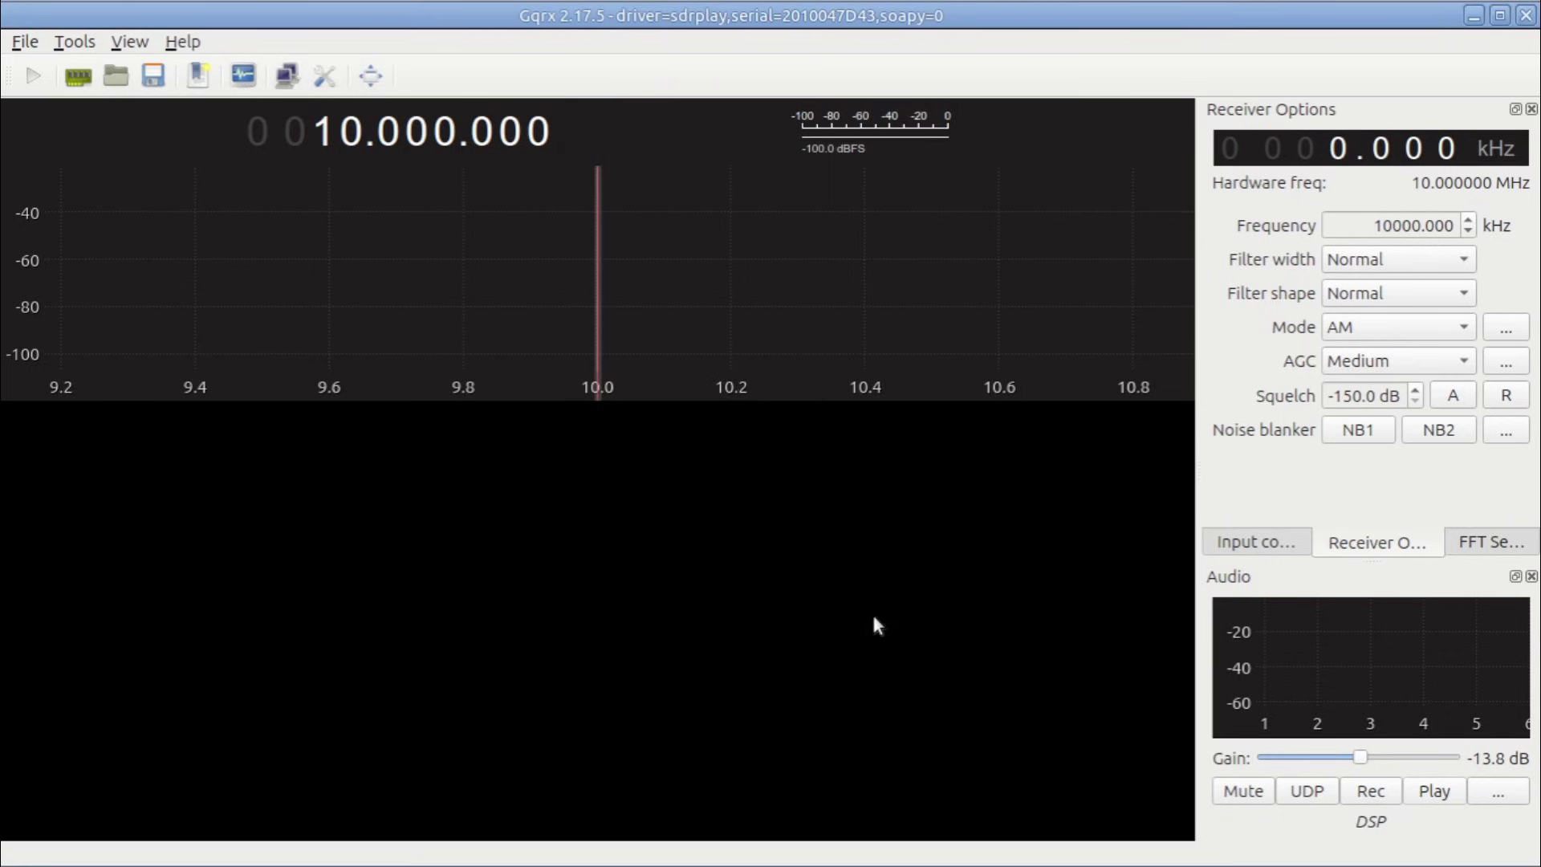
# Step: Start receiving and lower the audio gain to -51.2 dB in Input controls
pyautogui.click(39, 77)
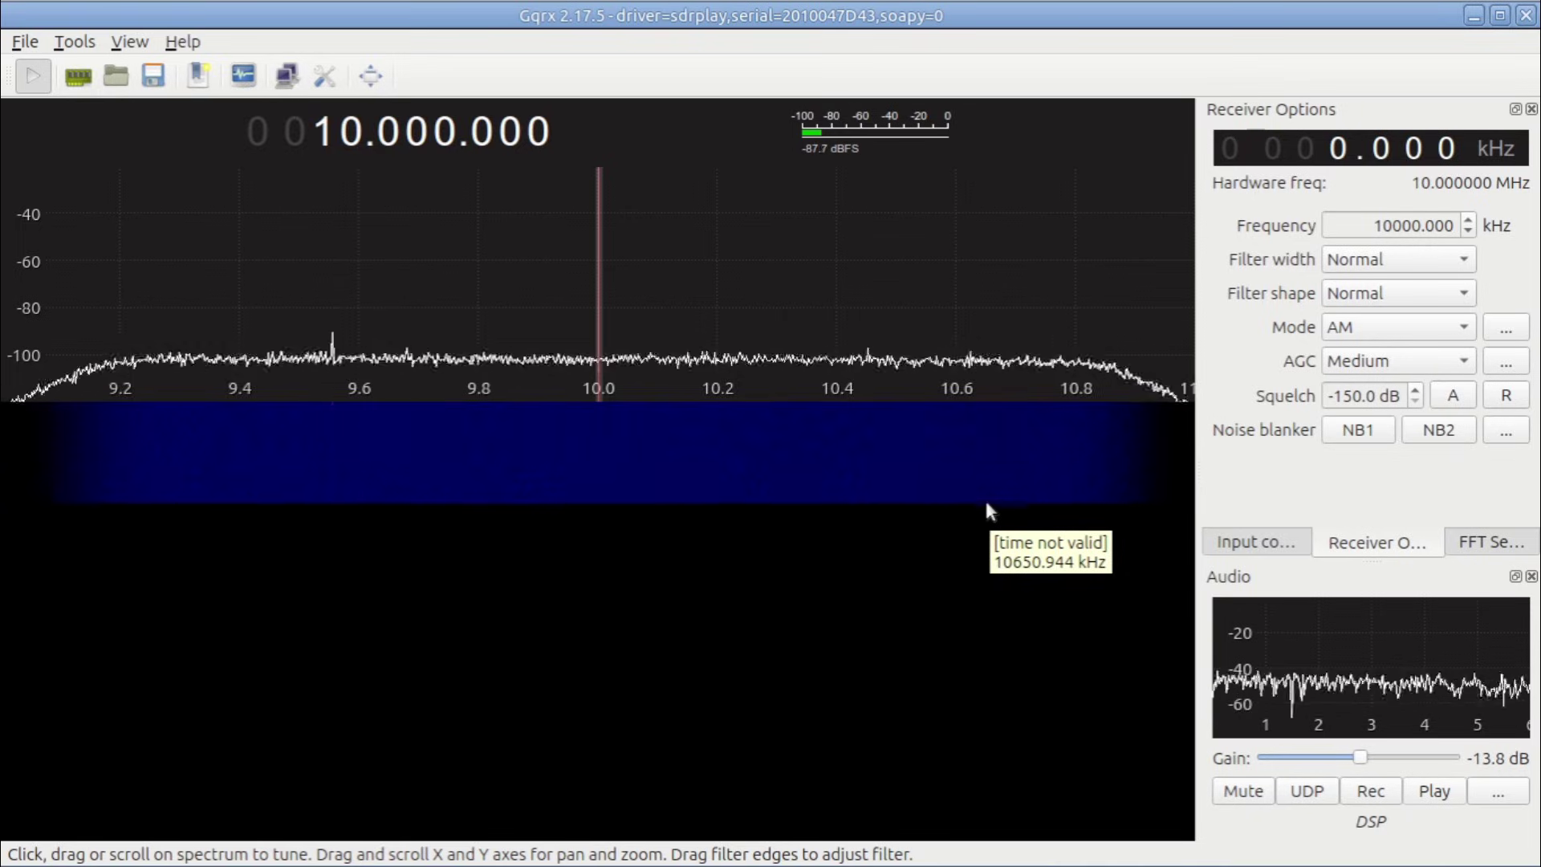
pyautogui.click(1277, 542)
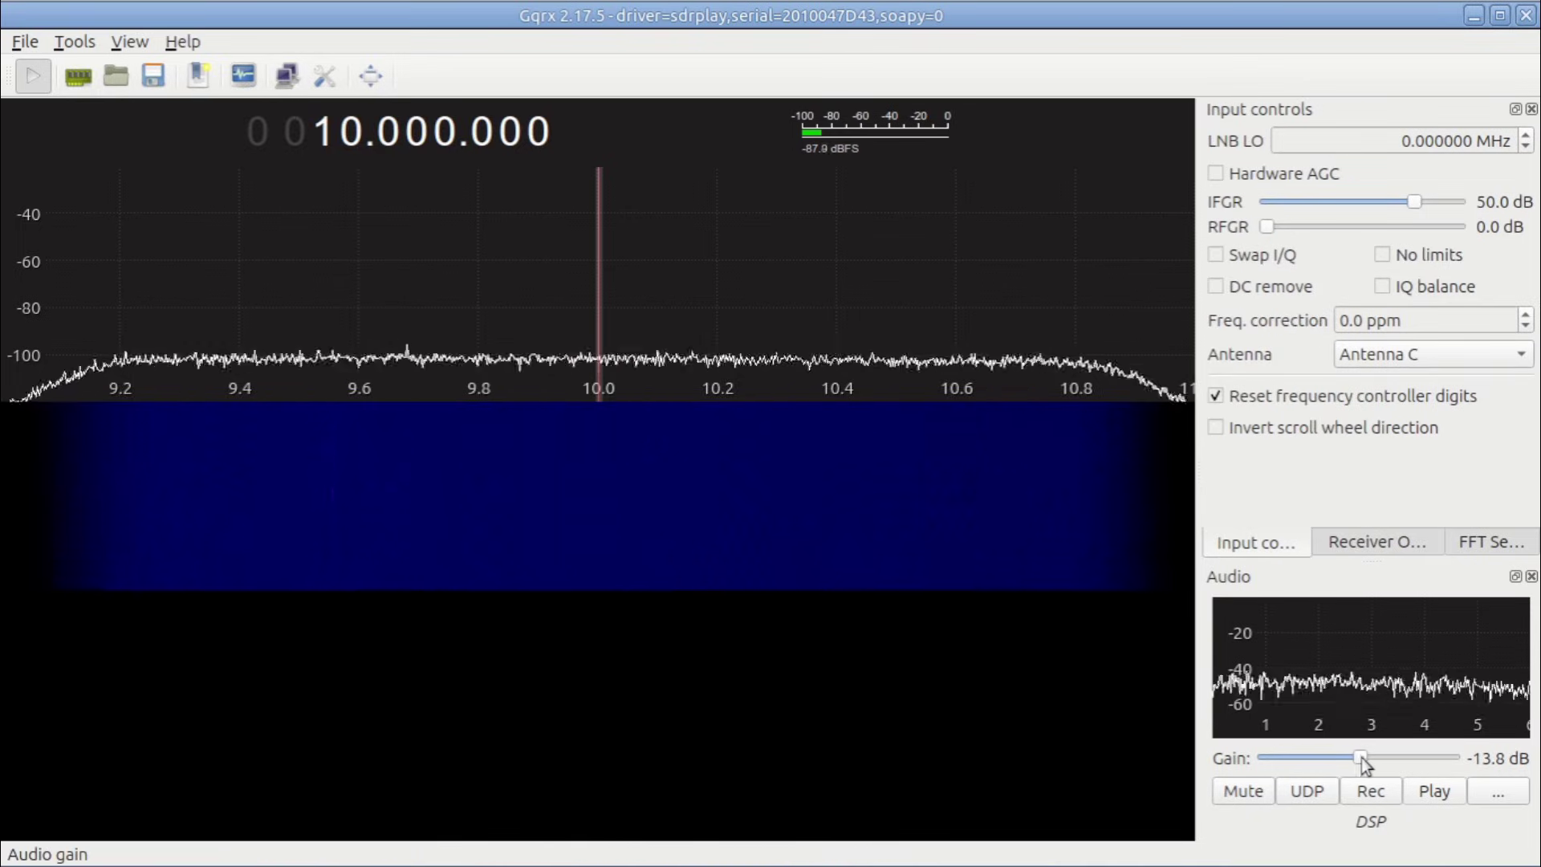
pyautogui.moveTo(1362, 757); pyautogui.dragTo(1307, 757)
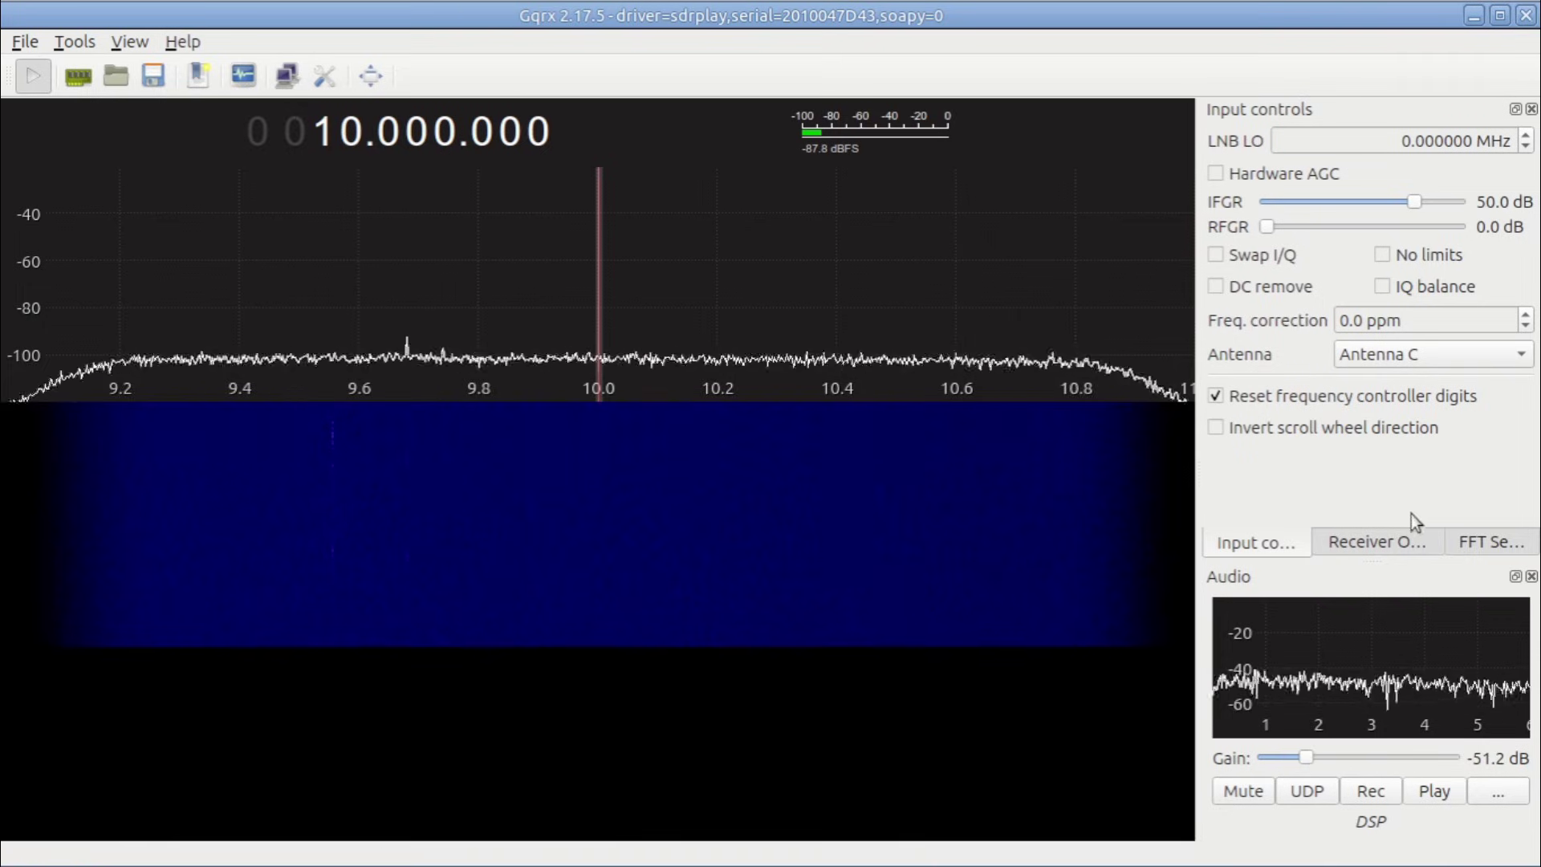
# Step: Switch the receiver antenna from Antenna C to Antenna A
pyautogui.click(1404, 359)
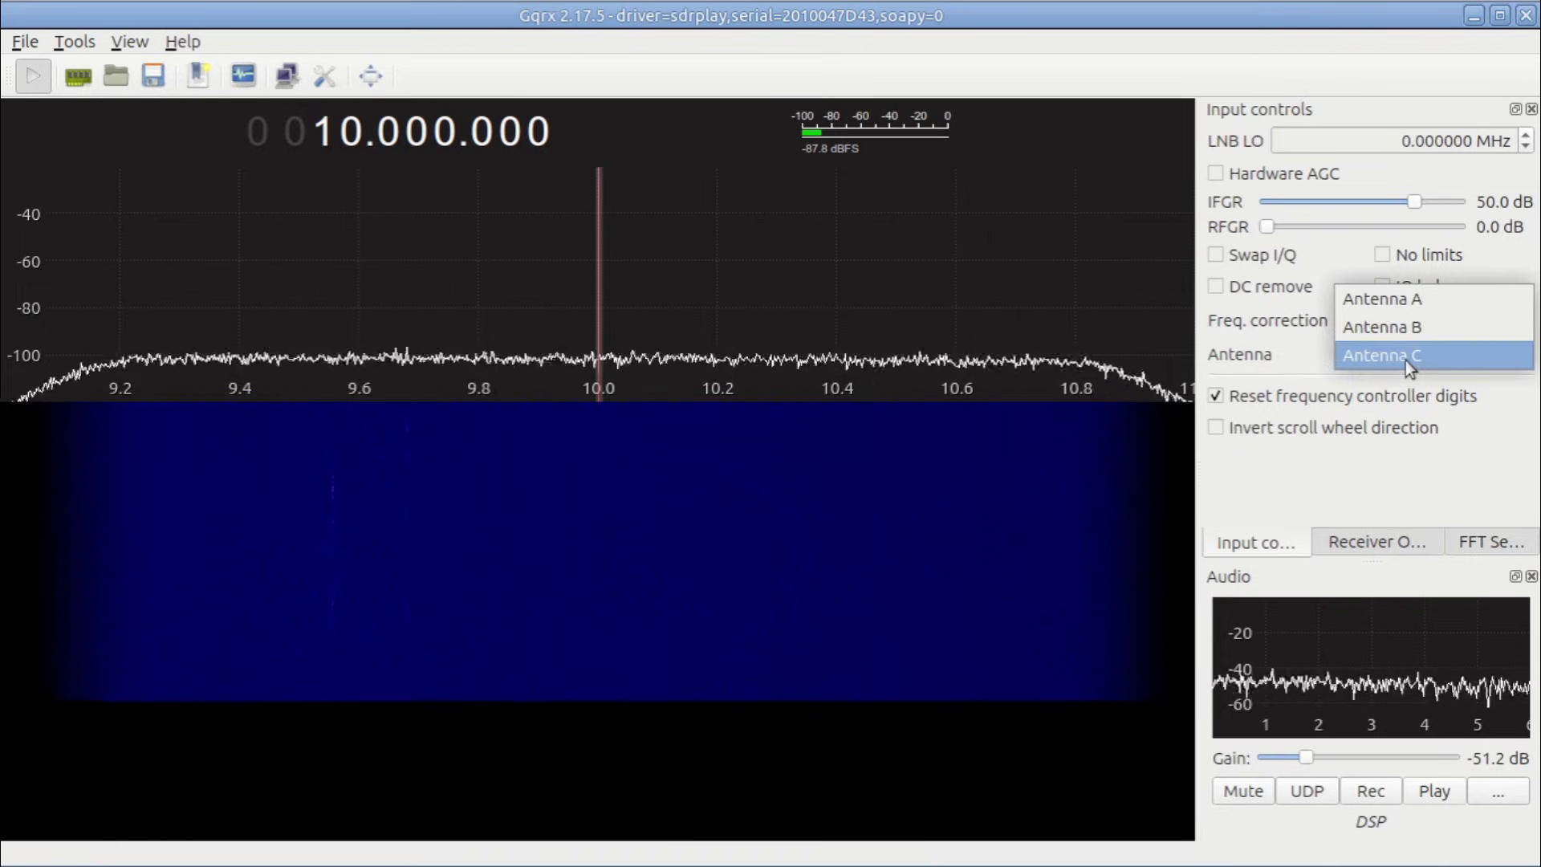
pyautogui.click(1402, 366)
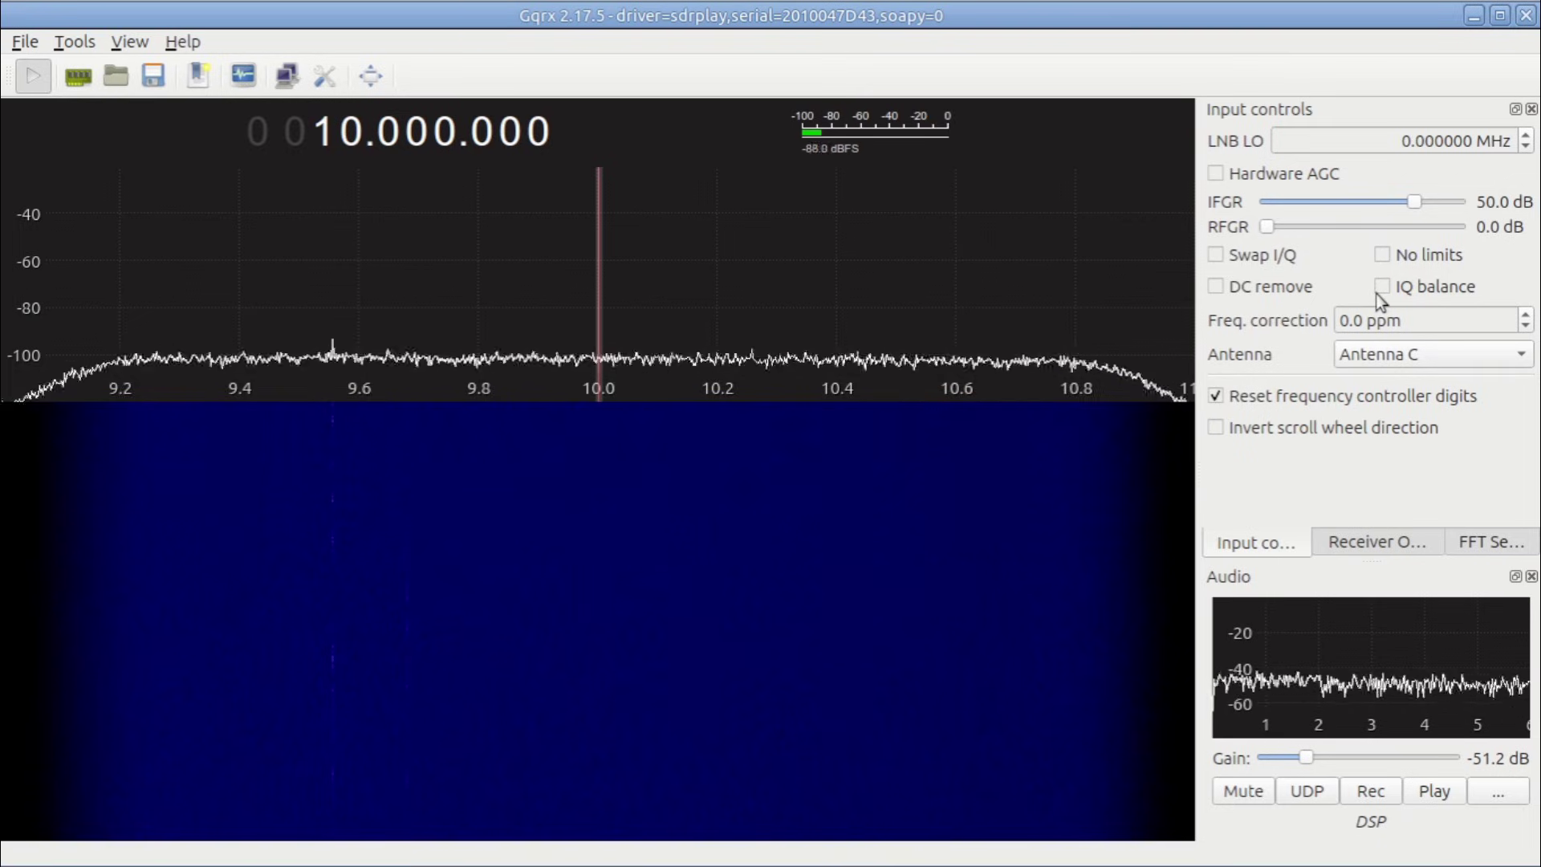
pyautogui.click(1379, 358)
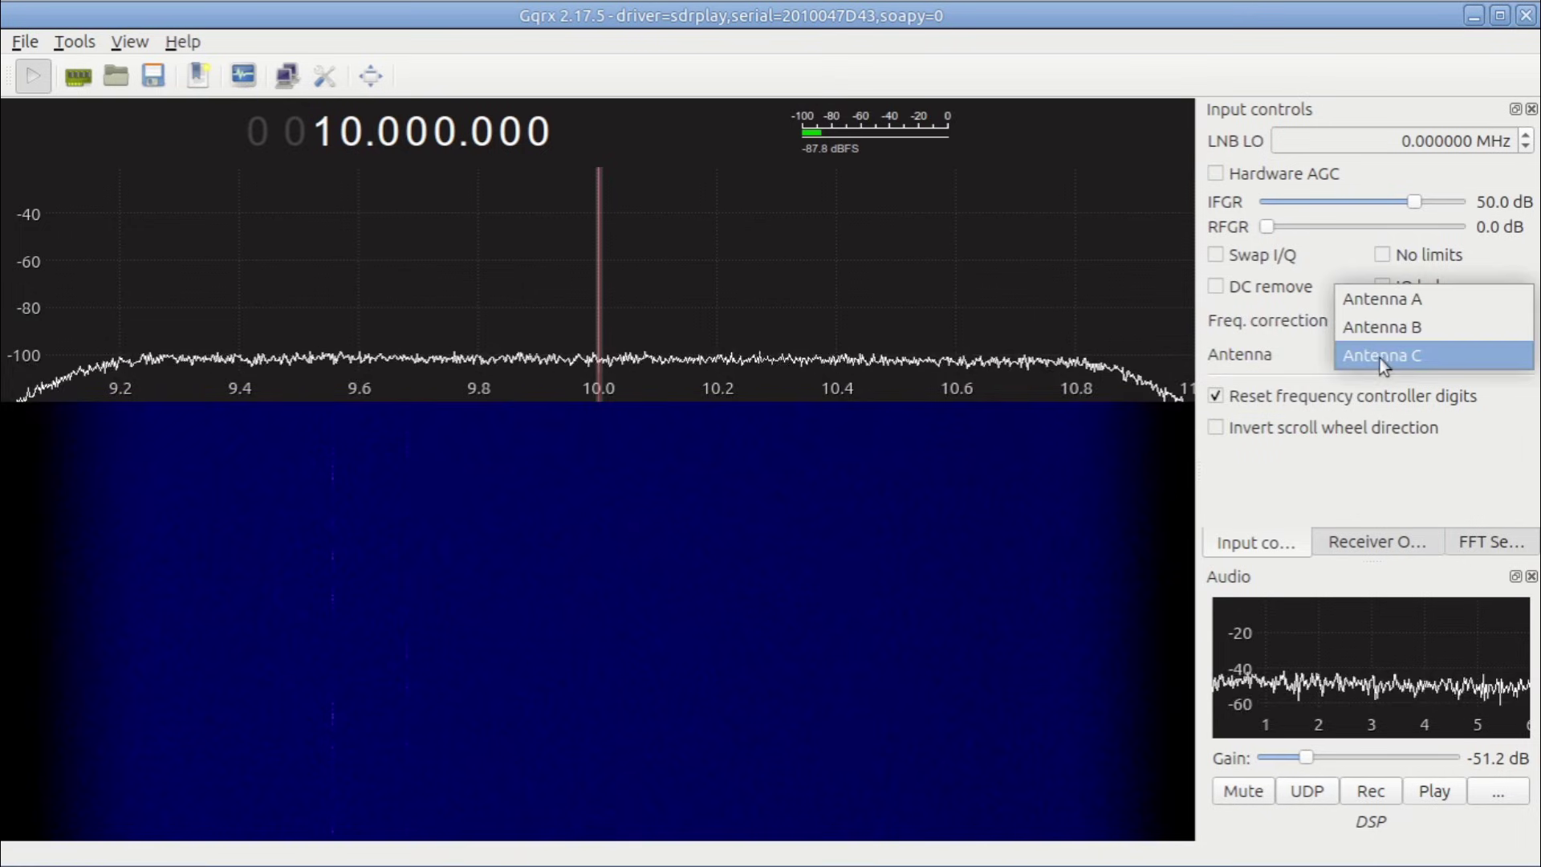
pyautogui.click(1382, 299)
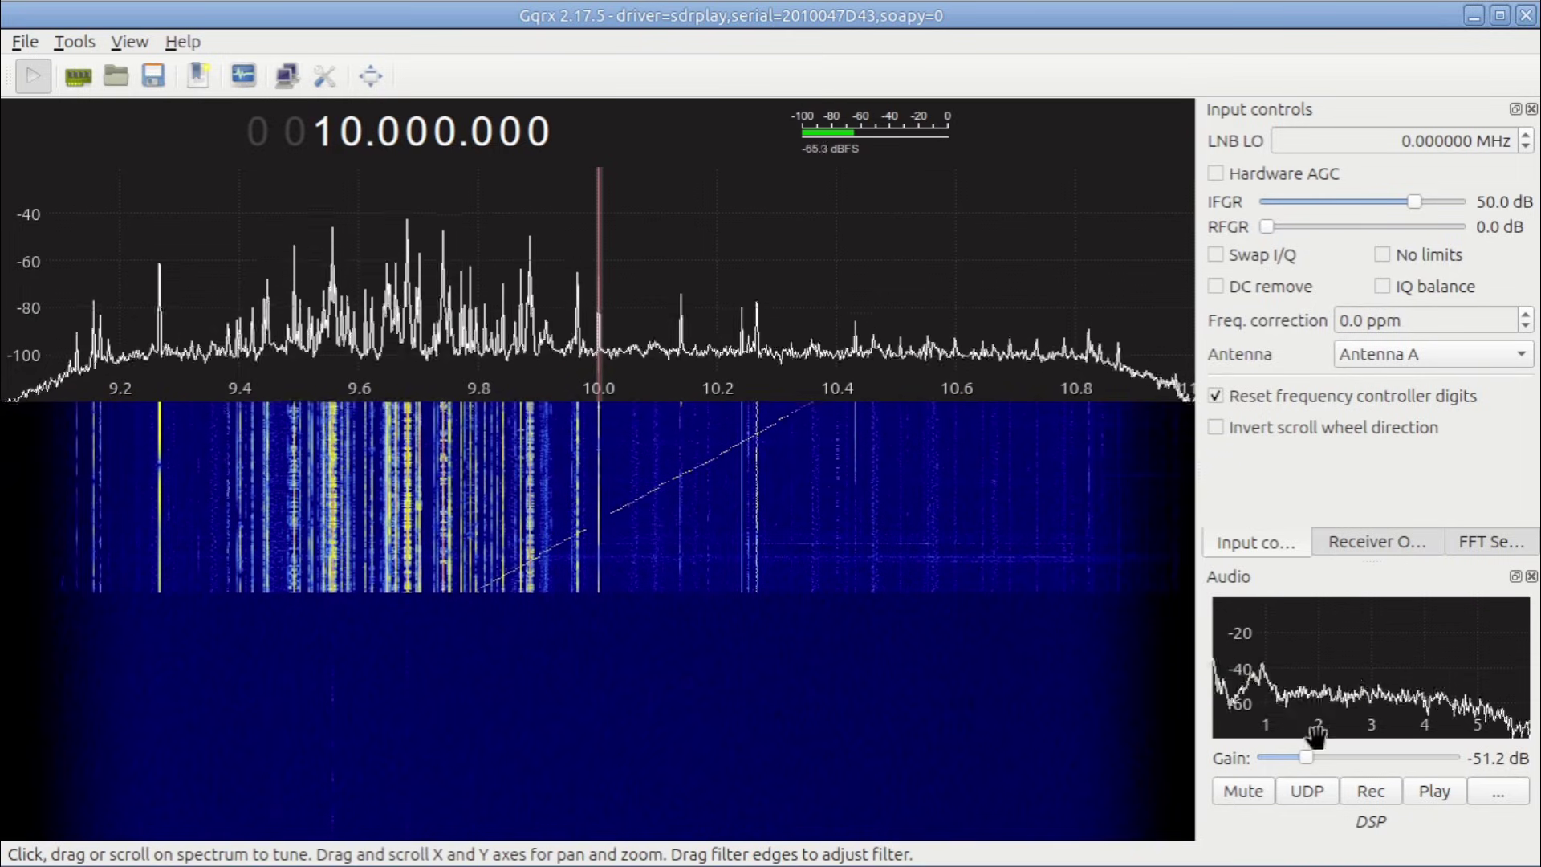
# Step: Raise audio gain to -19.3 dB, then tune stations at 9884.6, 9740.8 and 10000.7 kHz
pyautogui.moveTo(1306, 757); pyautogui.dragTo(1348, 755)
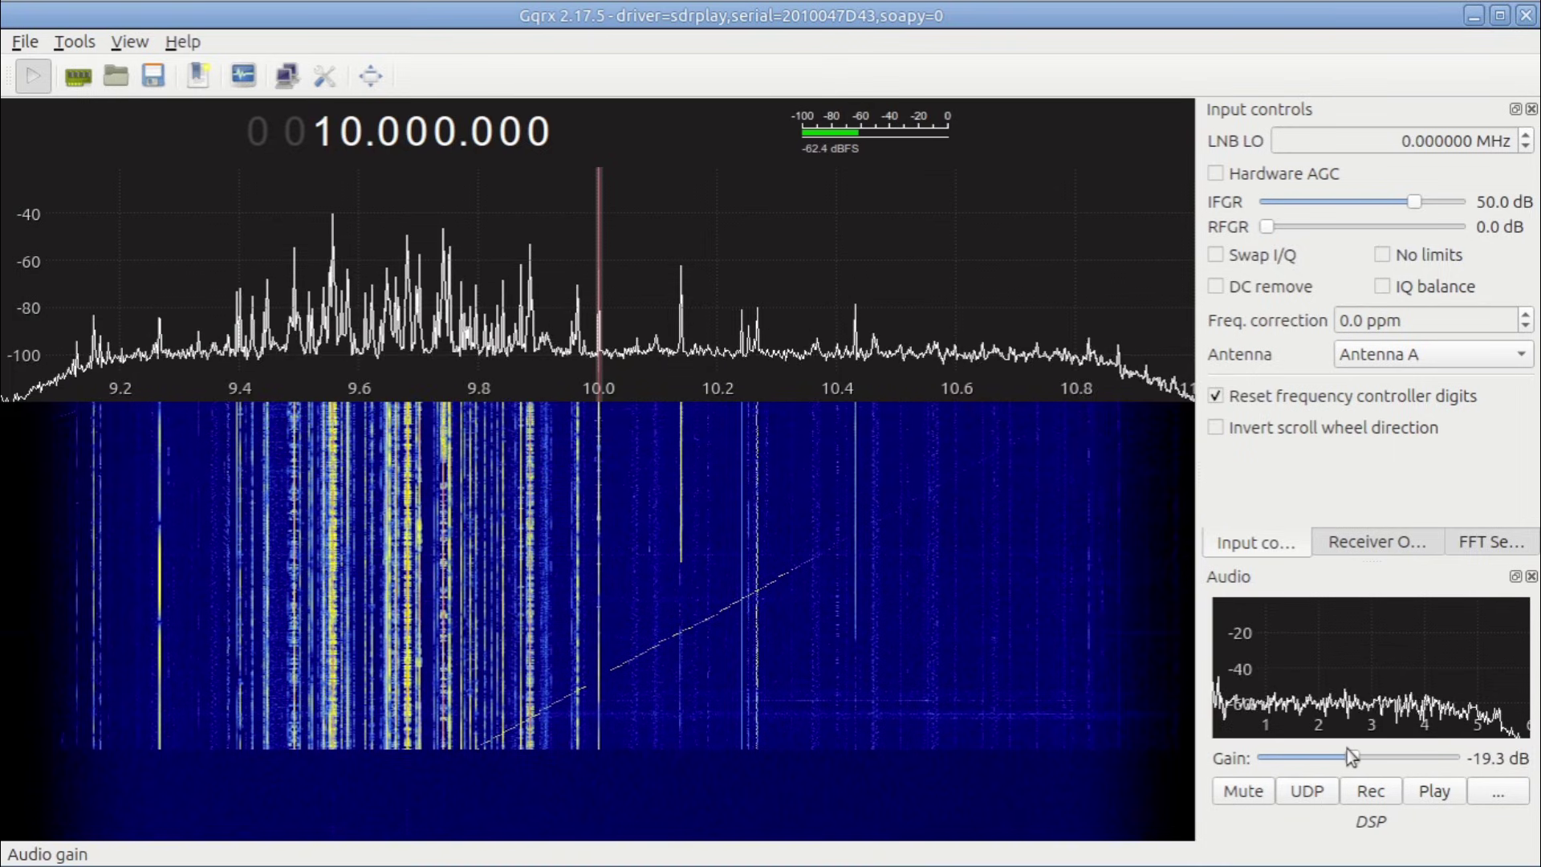
pyautogui.click(1360, 542)
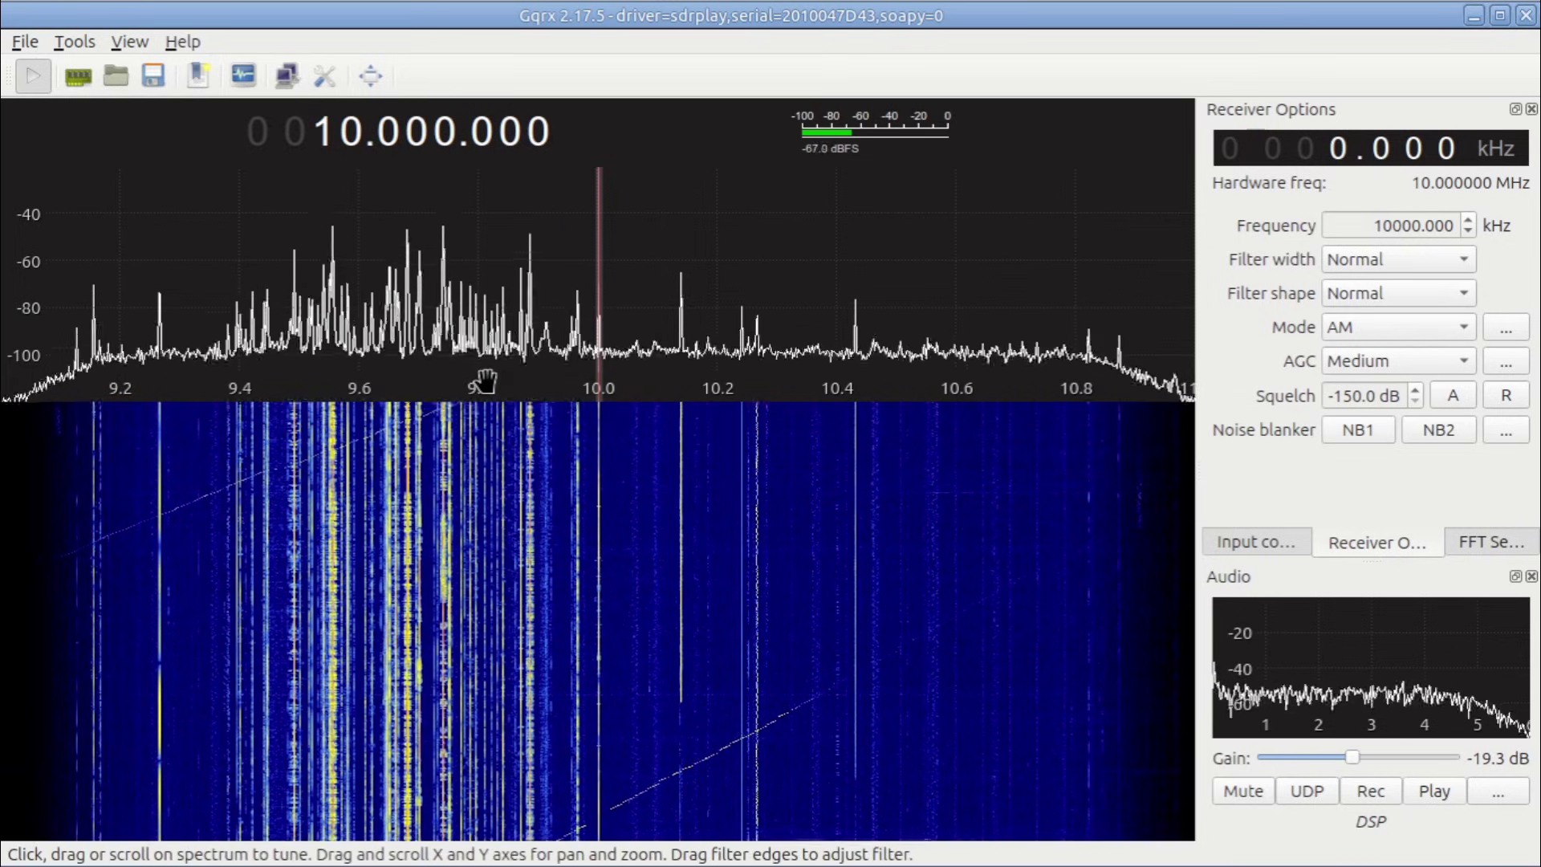
pyautogui.scroll(8, 485, 381)
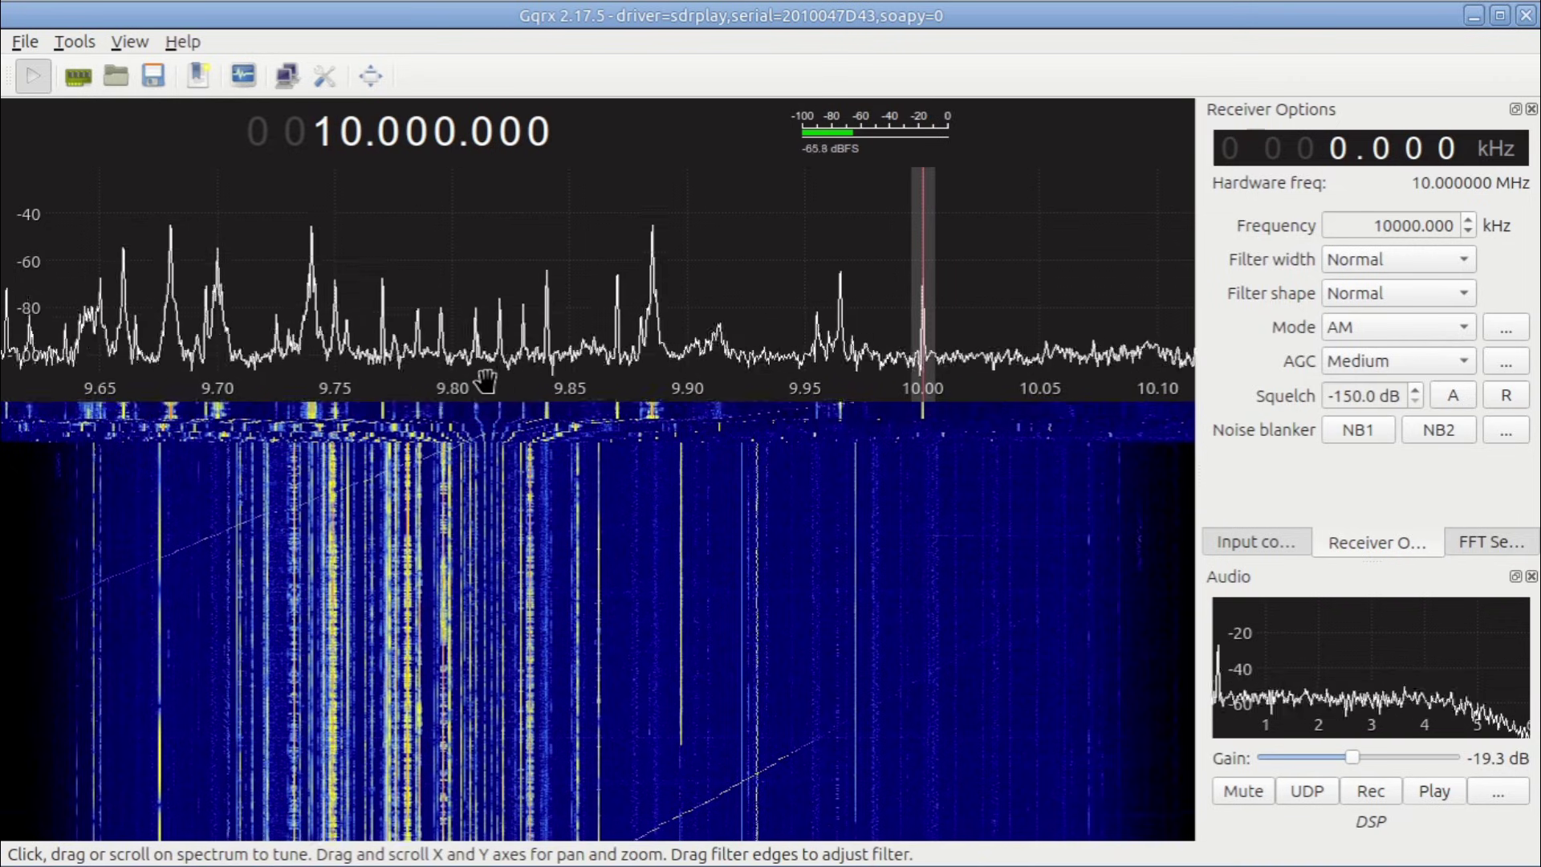
pyautogui.click(652, 423)
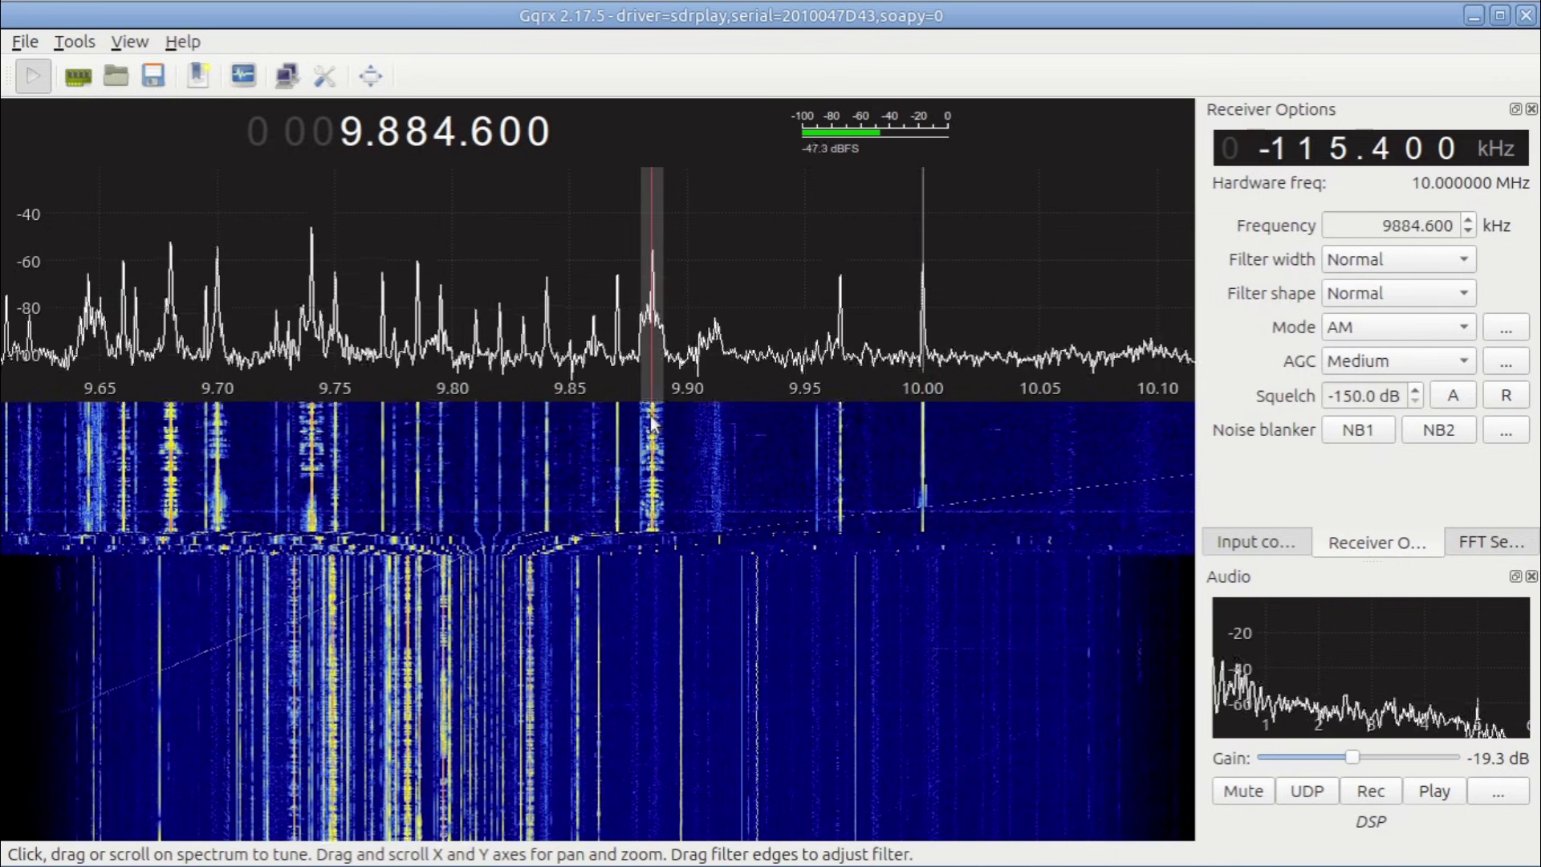
pyautogui.click(313, 433)
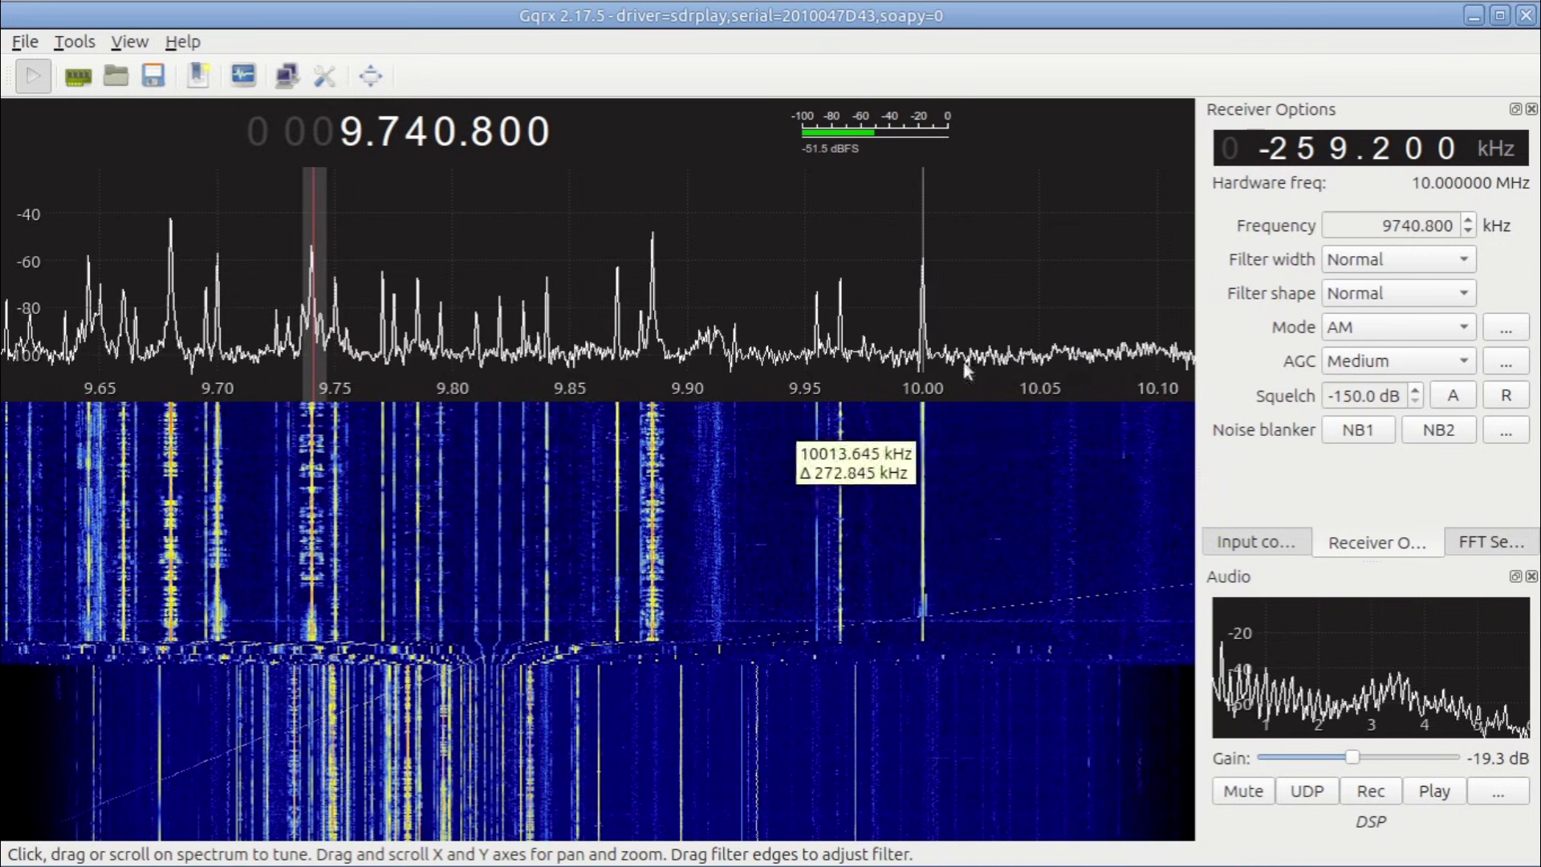
pyautogui.click(925, 437)
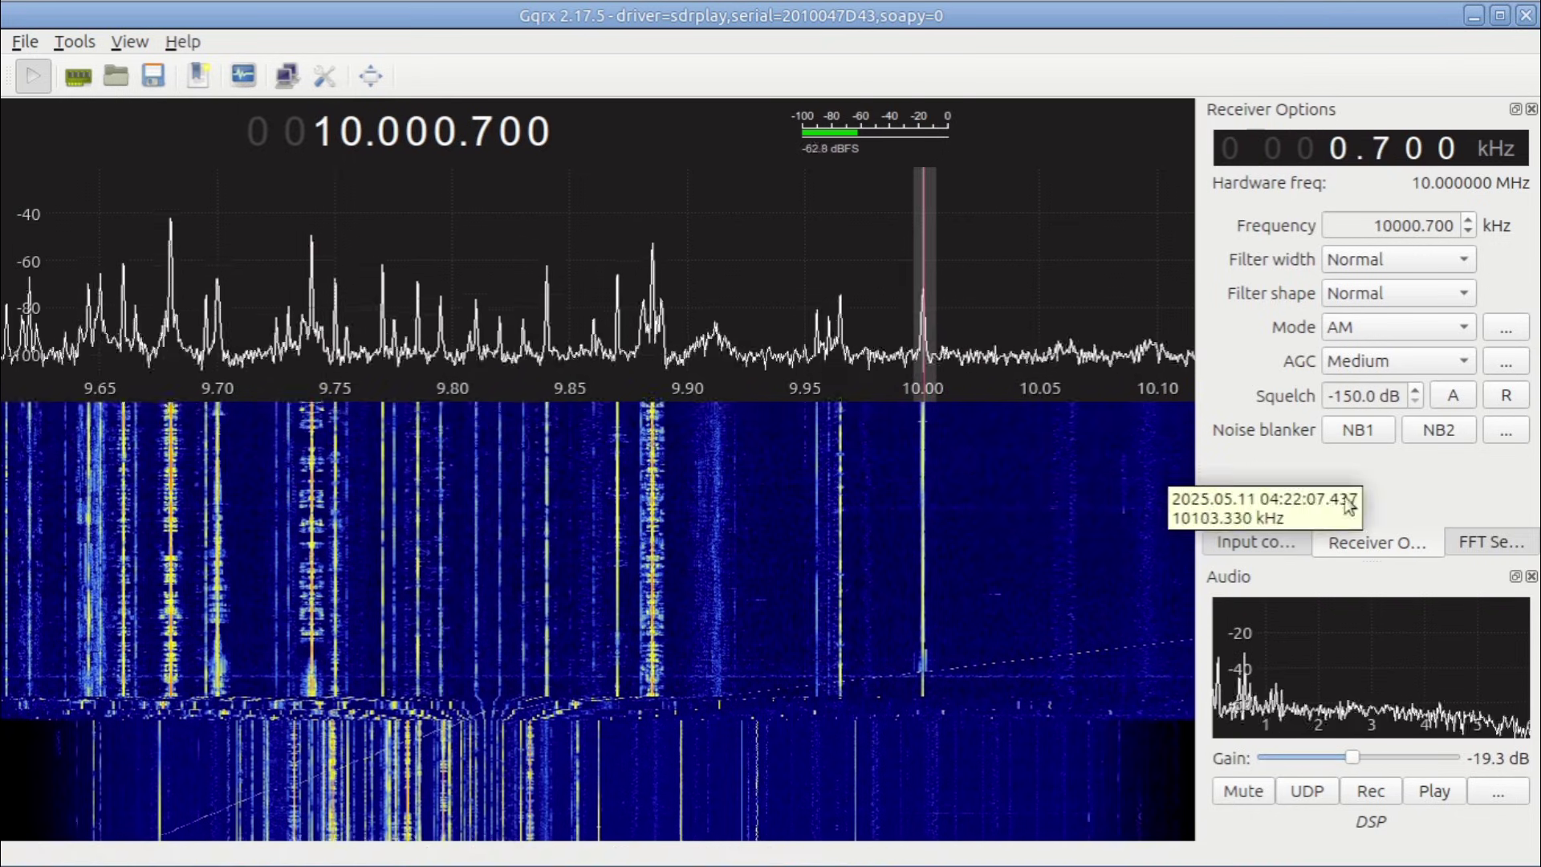